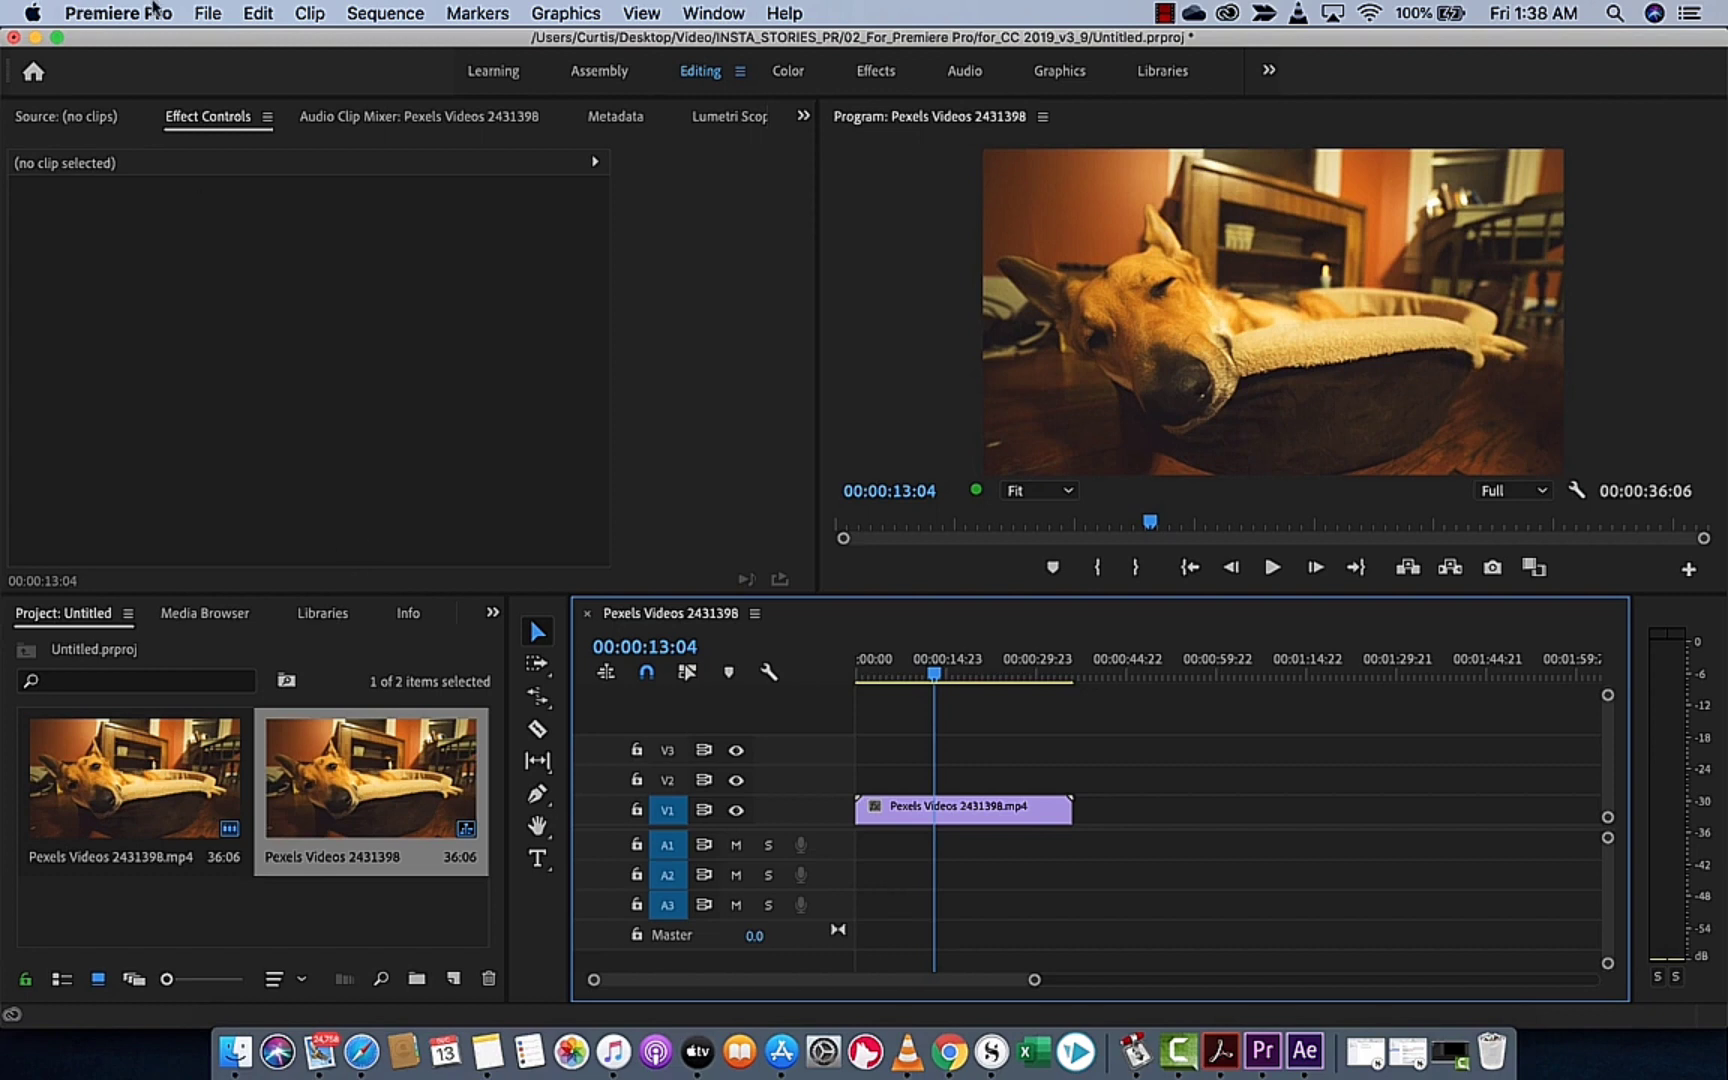
pyautogui.click(220, 10)
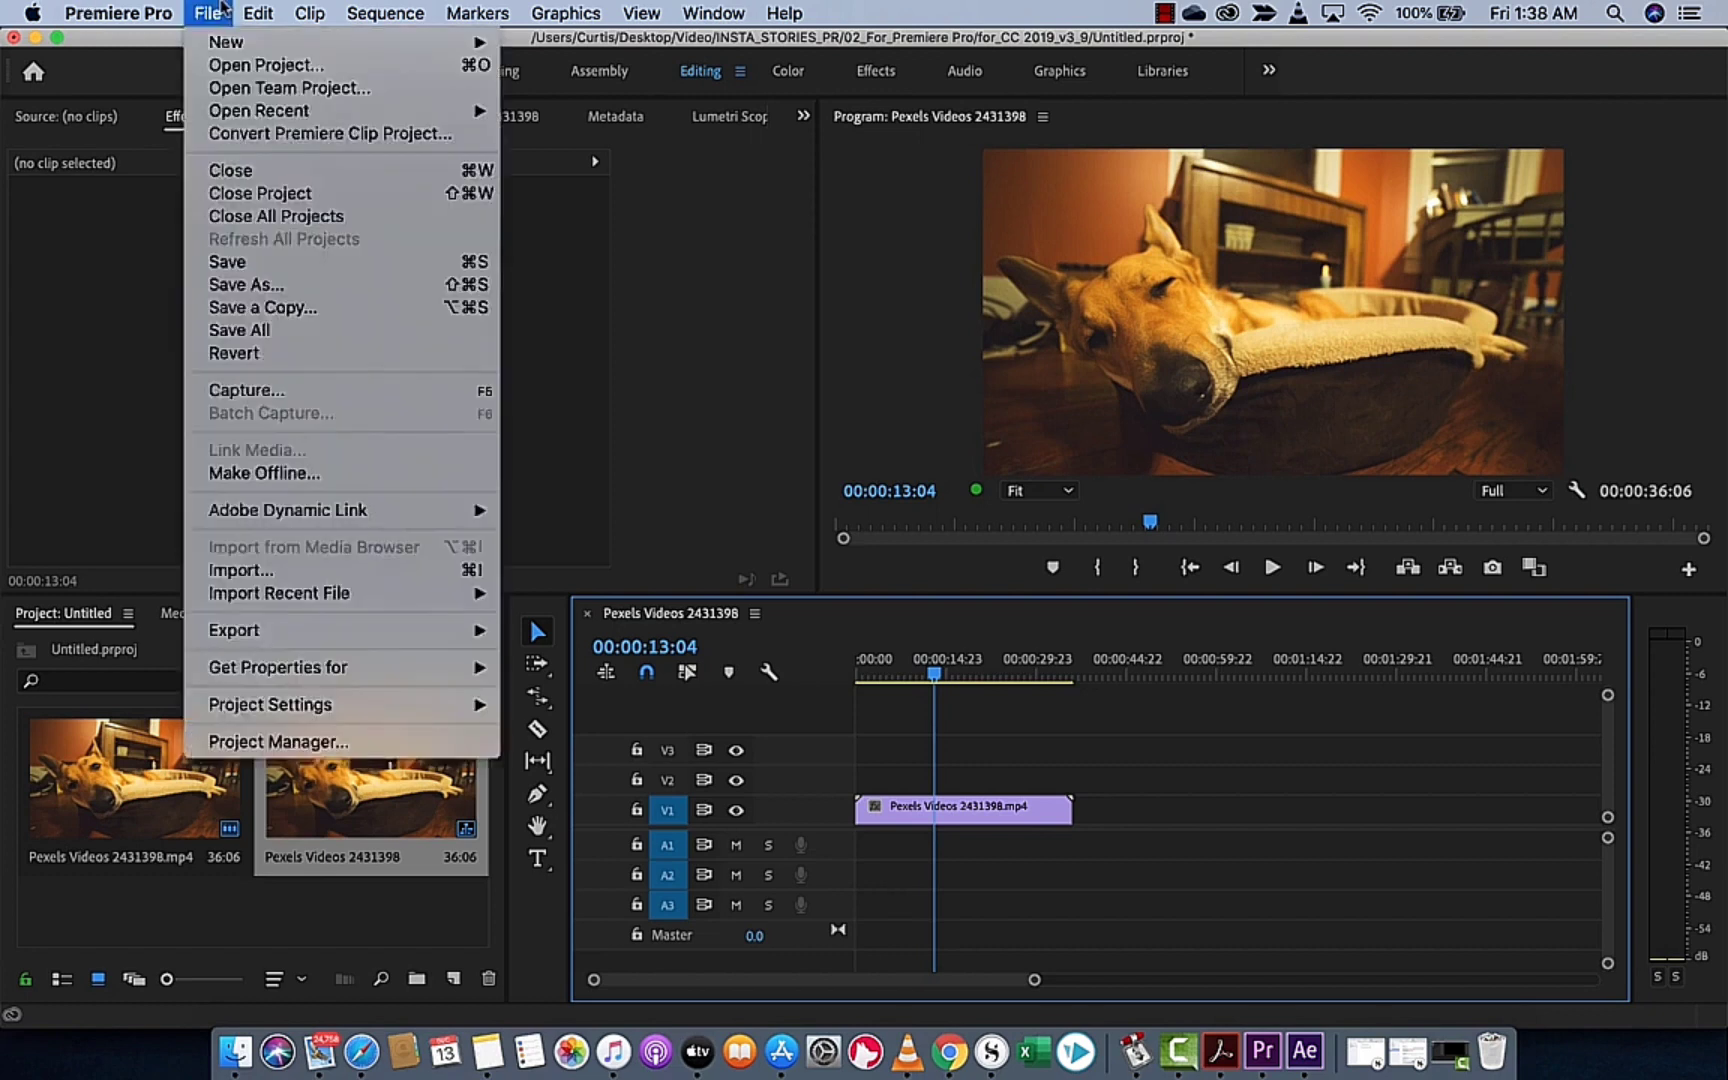
pyautogui.moveTo(226, 41)
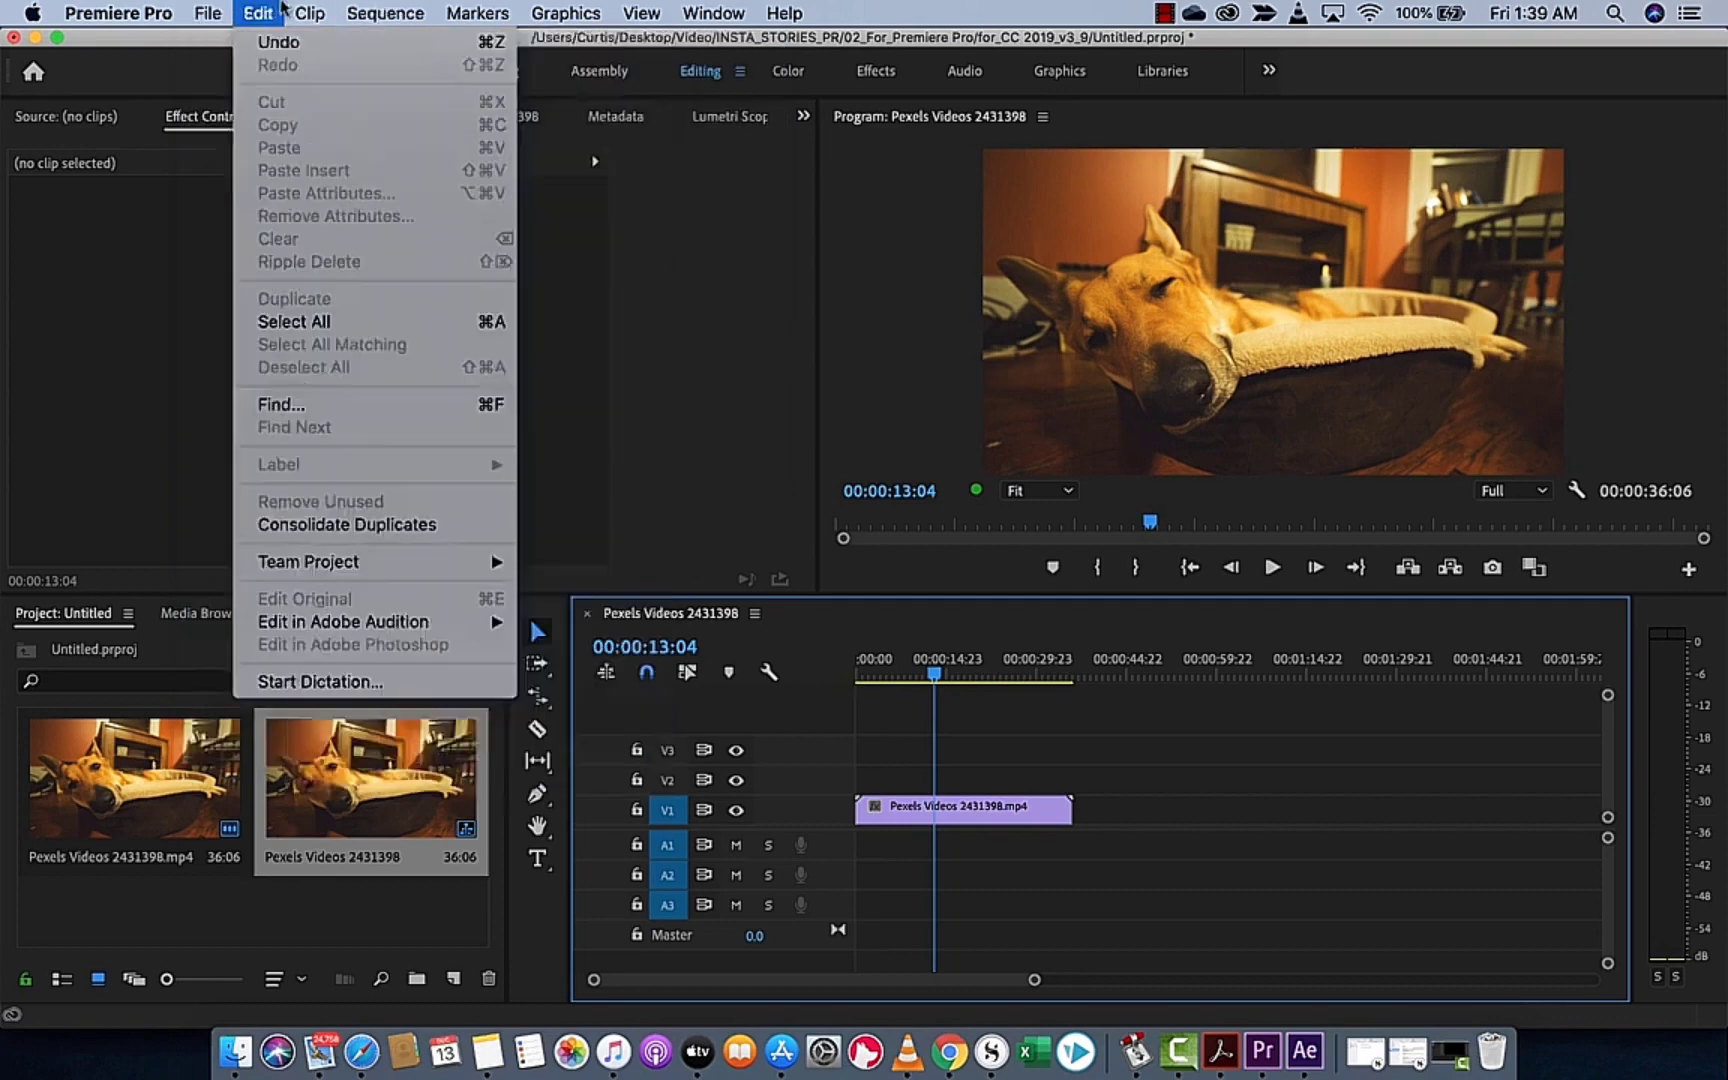
pyautogui.click(246, 10)
pyautogui.click(217, 8)
pyautogui.click(217, 8)
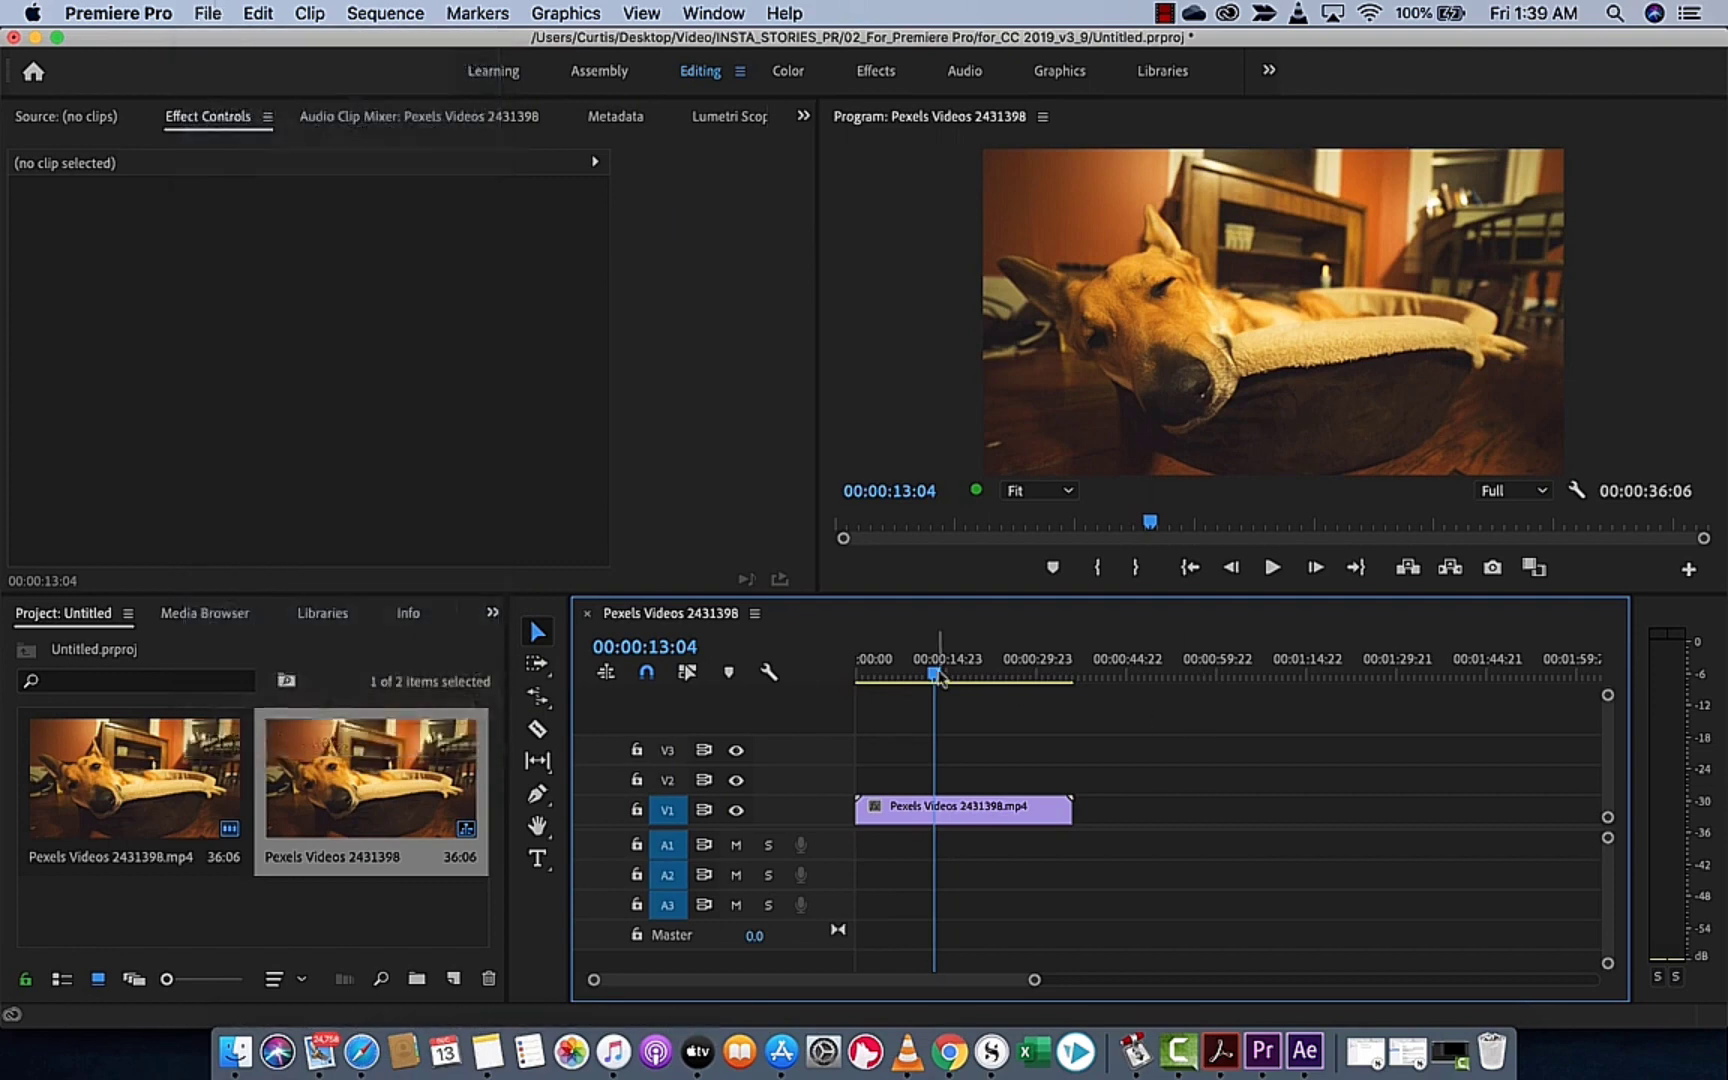
# Play the dog clip from about 00:00:06:00 to preview a few seconds of the footage
pyautogui.moveTo(940, 675); pyautogui.dragTo(892, 665)
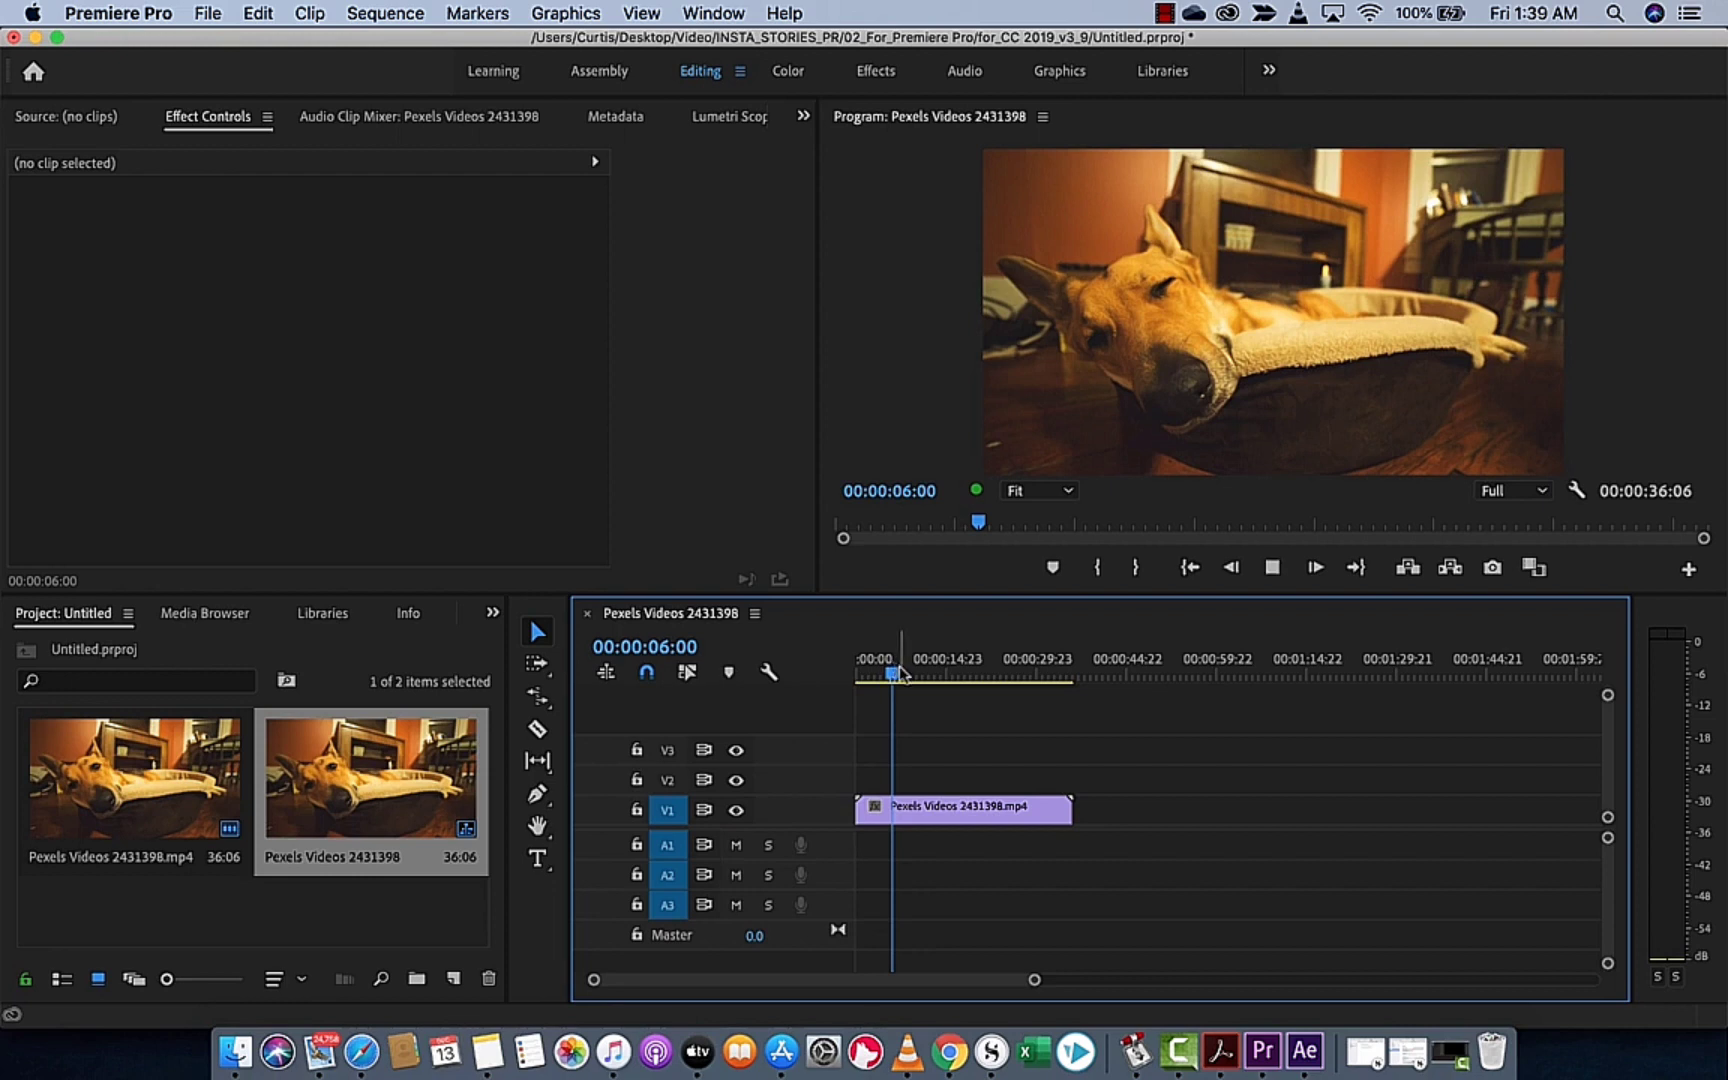
pyautogui.press('space')
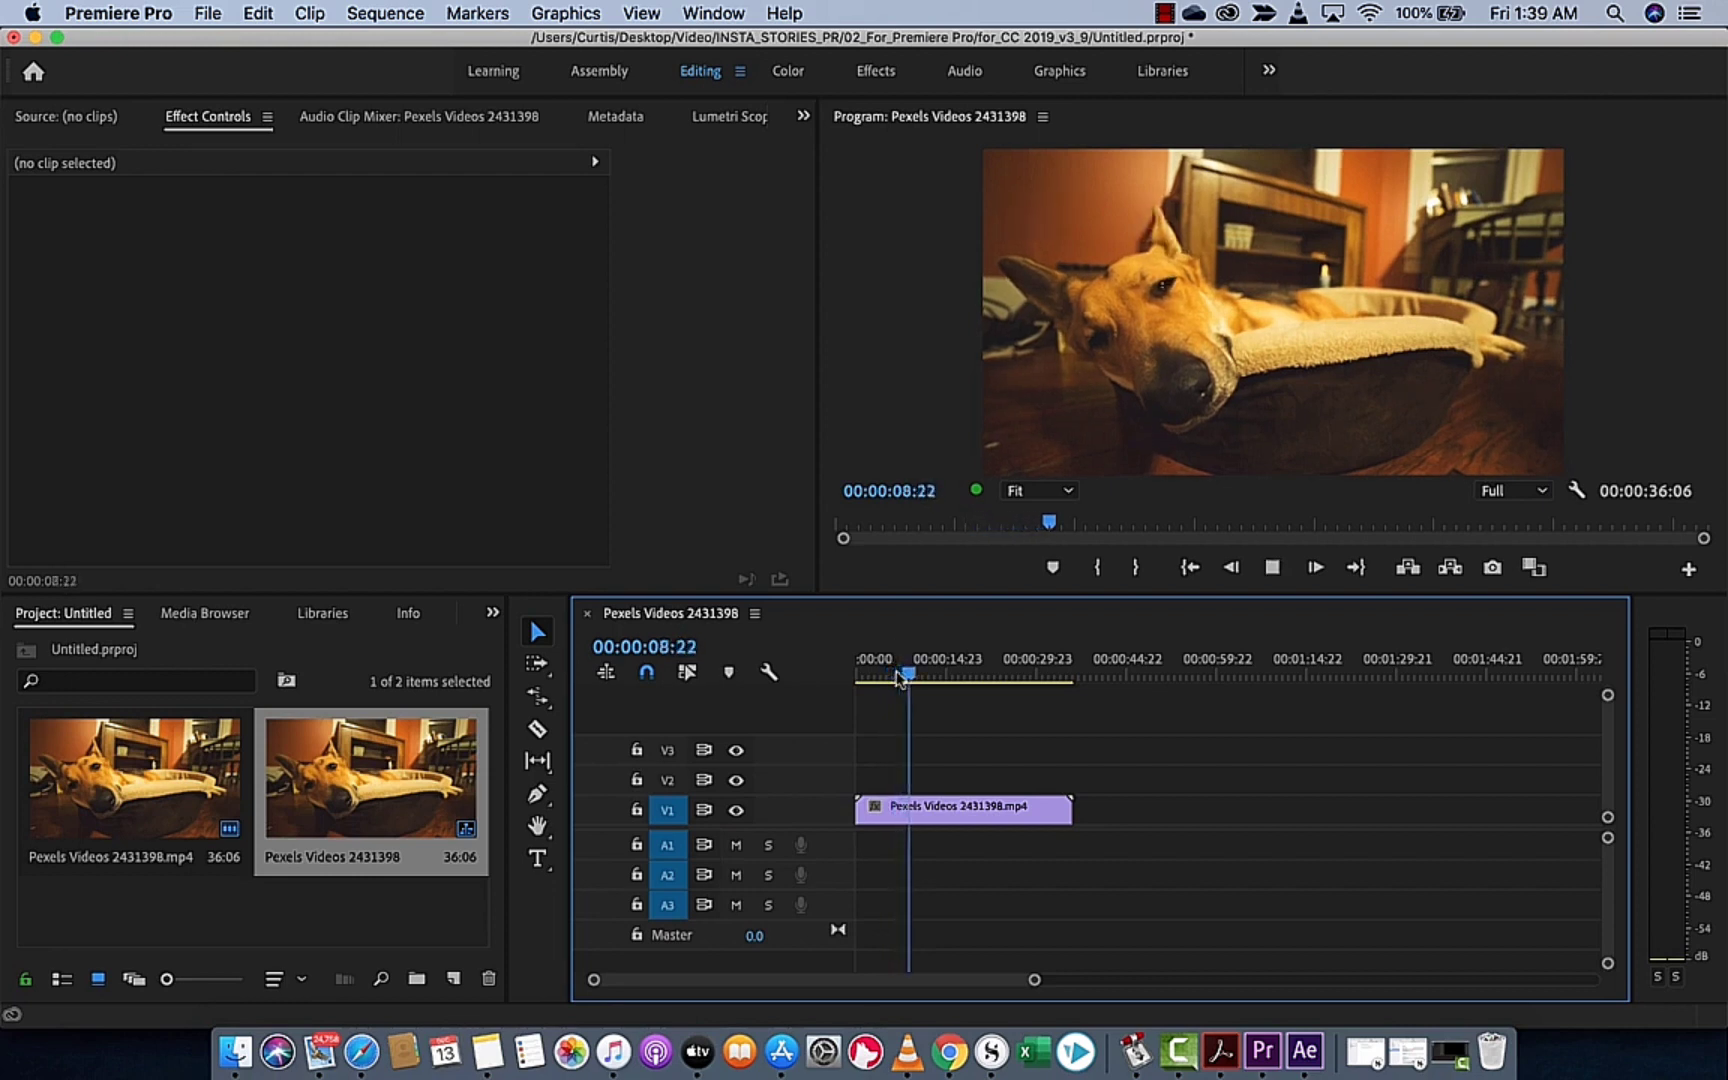
pyautogui.press('space')
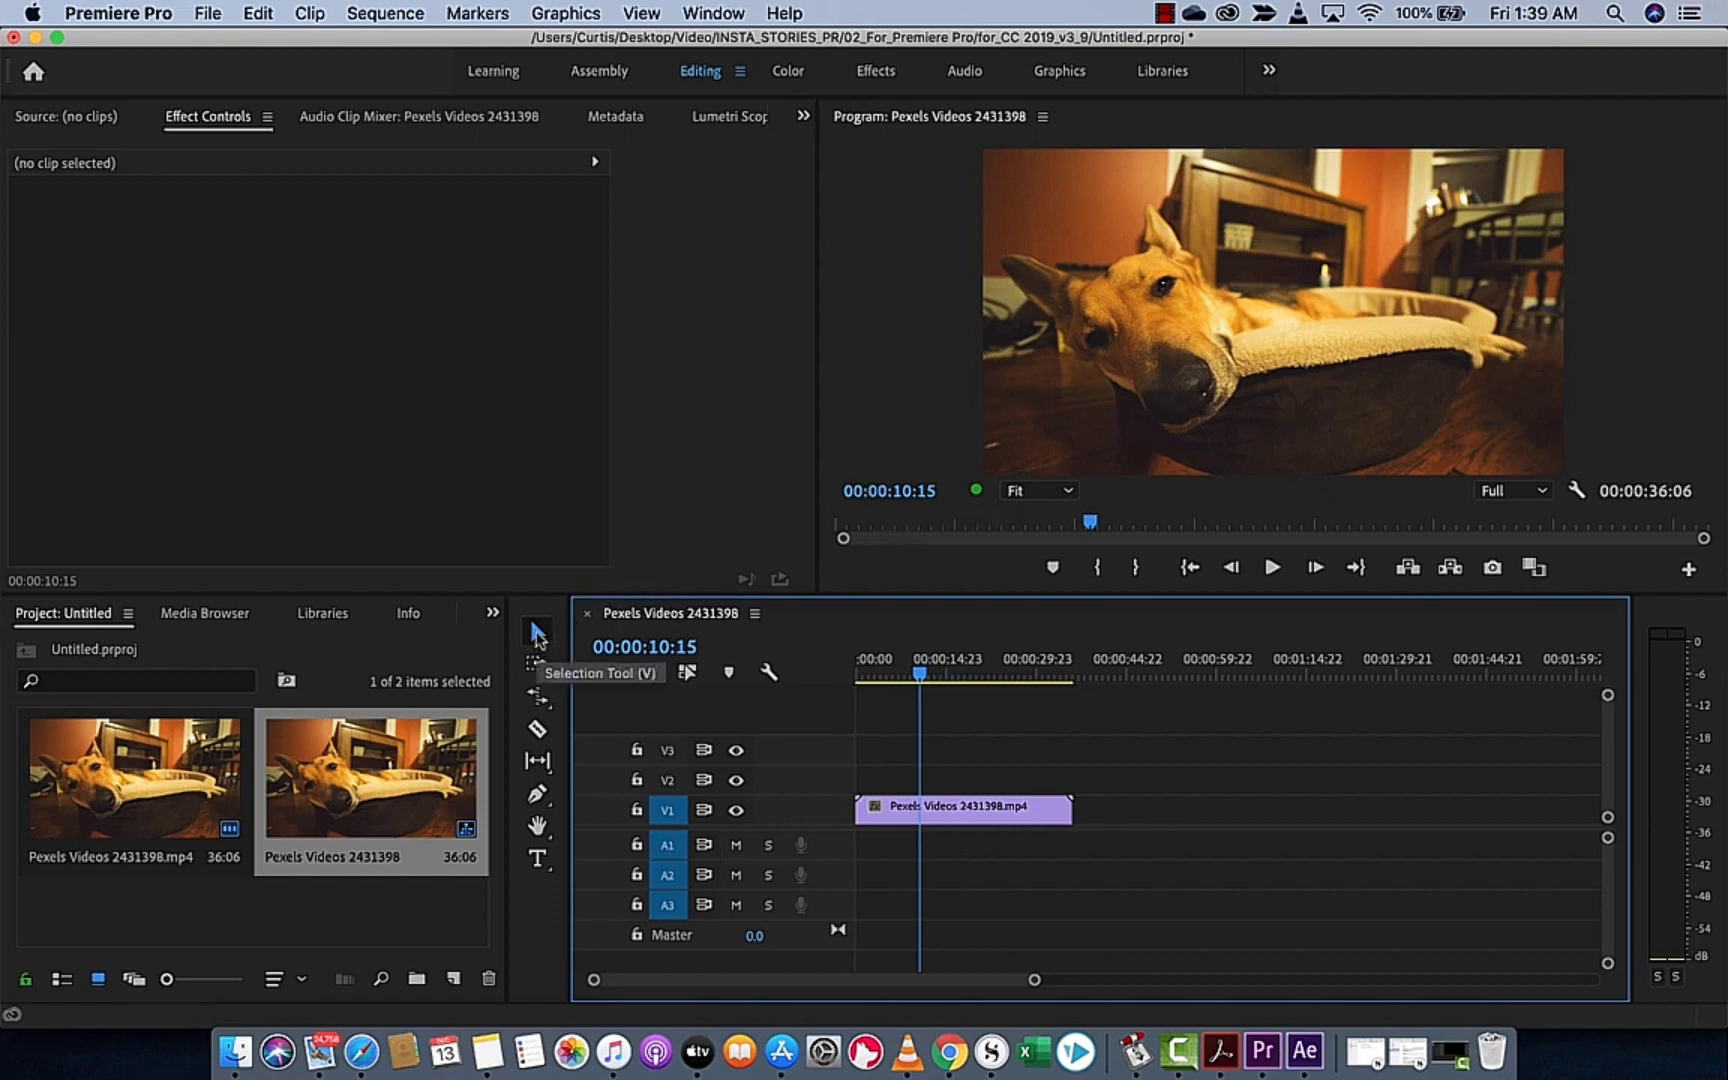
# Add a horizontal text title reading "DOGGO IS TIRED" near the upper-left of the frame at 00:00:13:14 with the Type tool
pyautogui.click(543, 865)
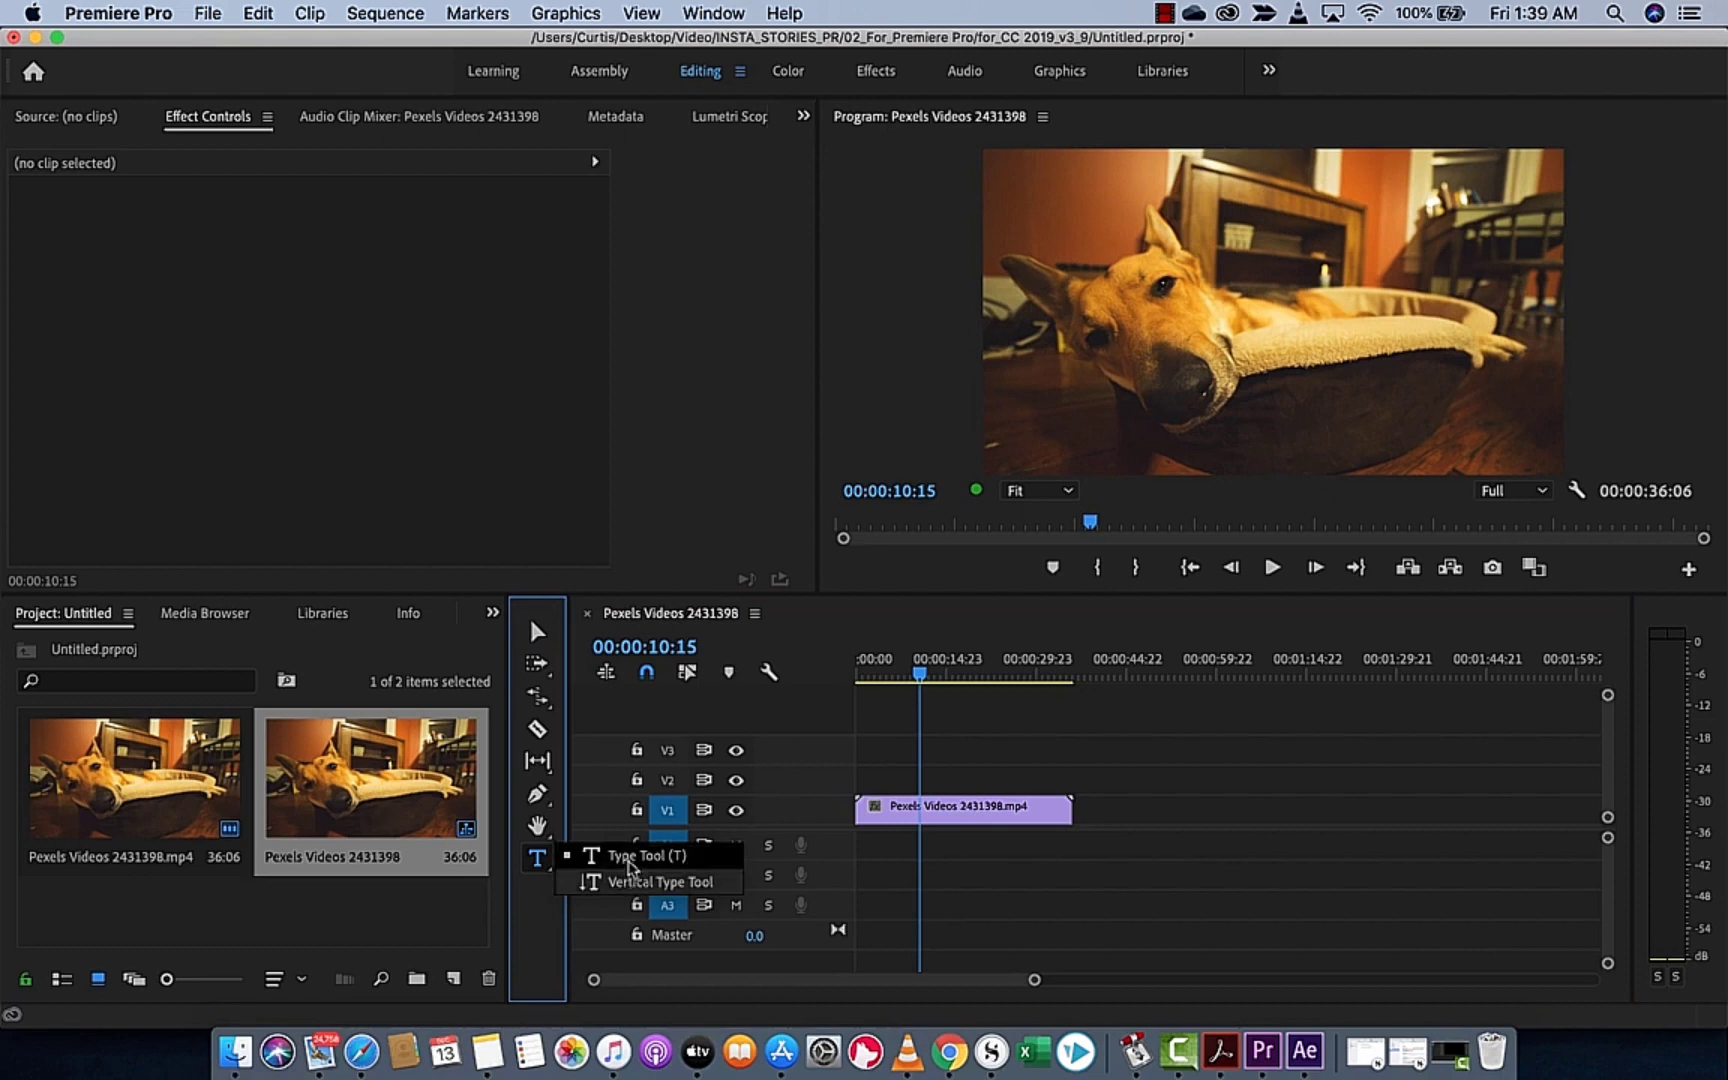
pyautogui.click(630, 865)
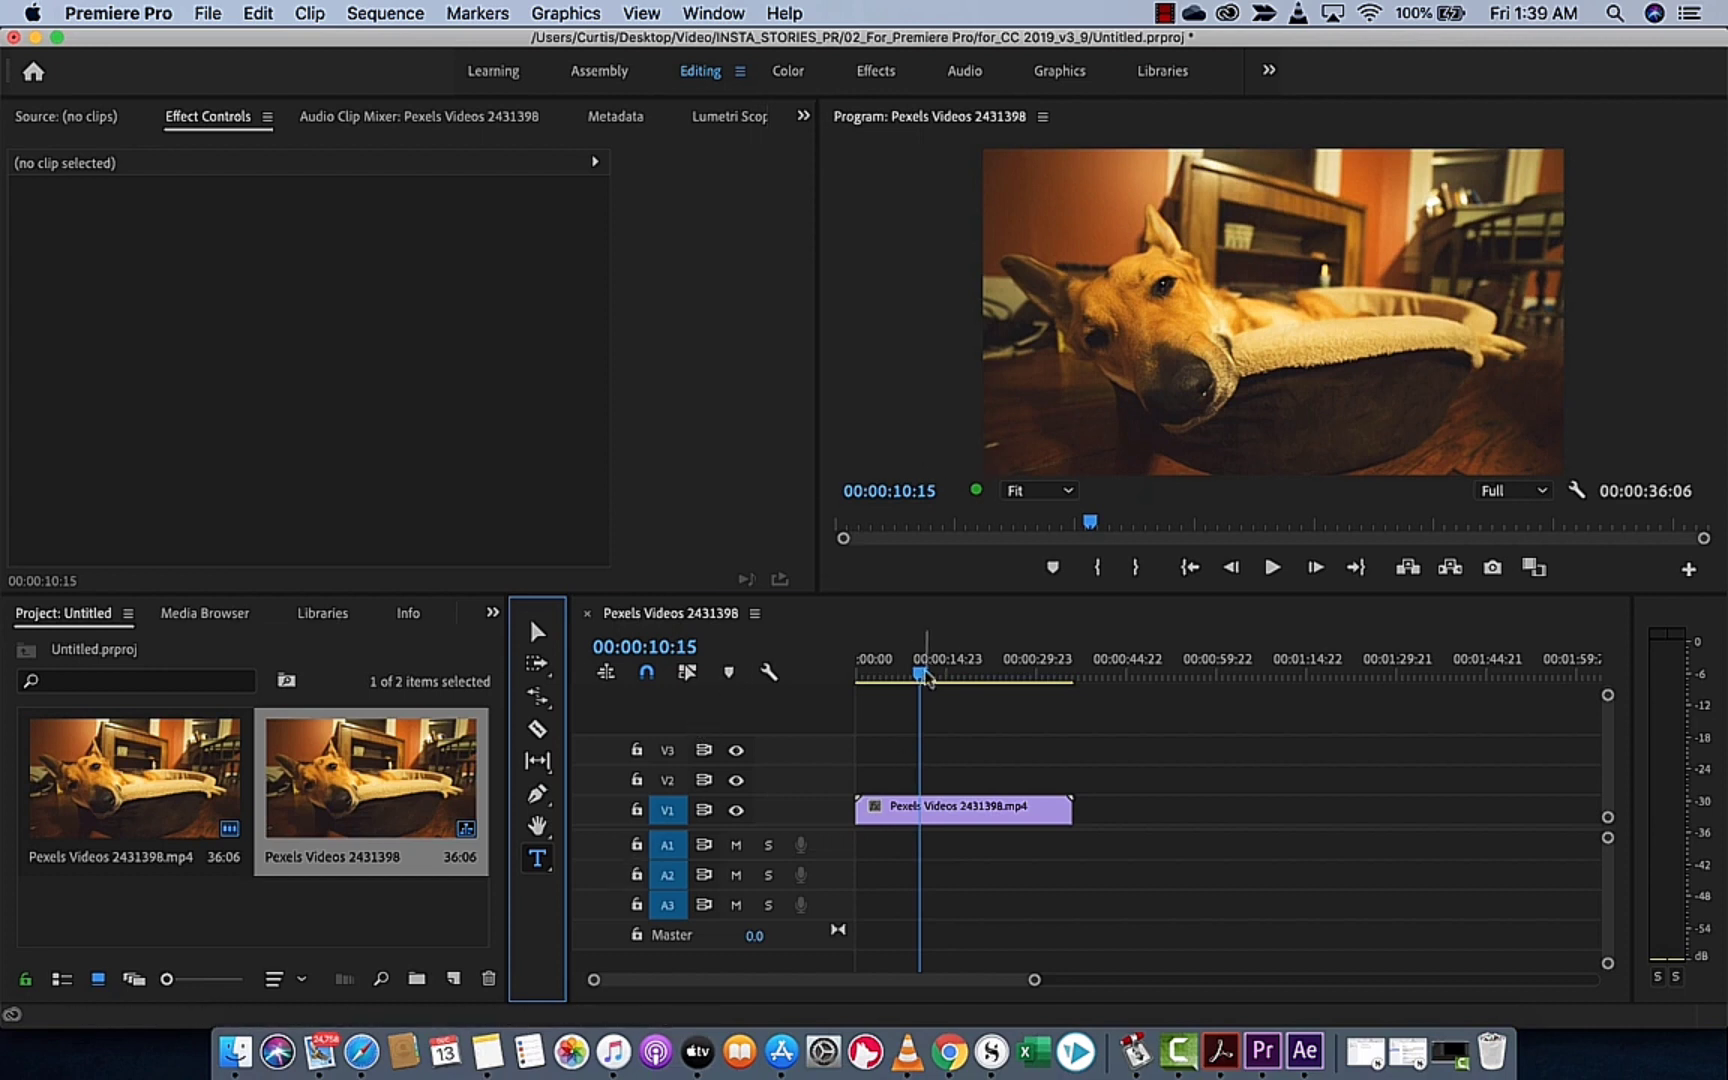
pyautogui.moveTo(920, 688); pyautogui.dragTo(944, 679)
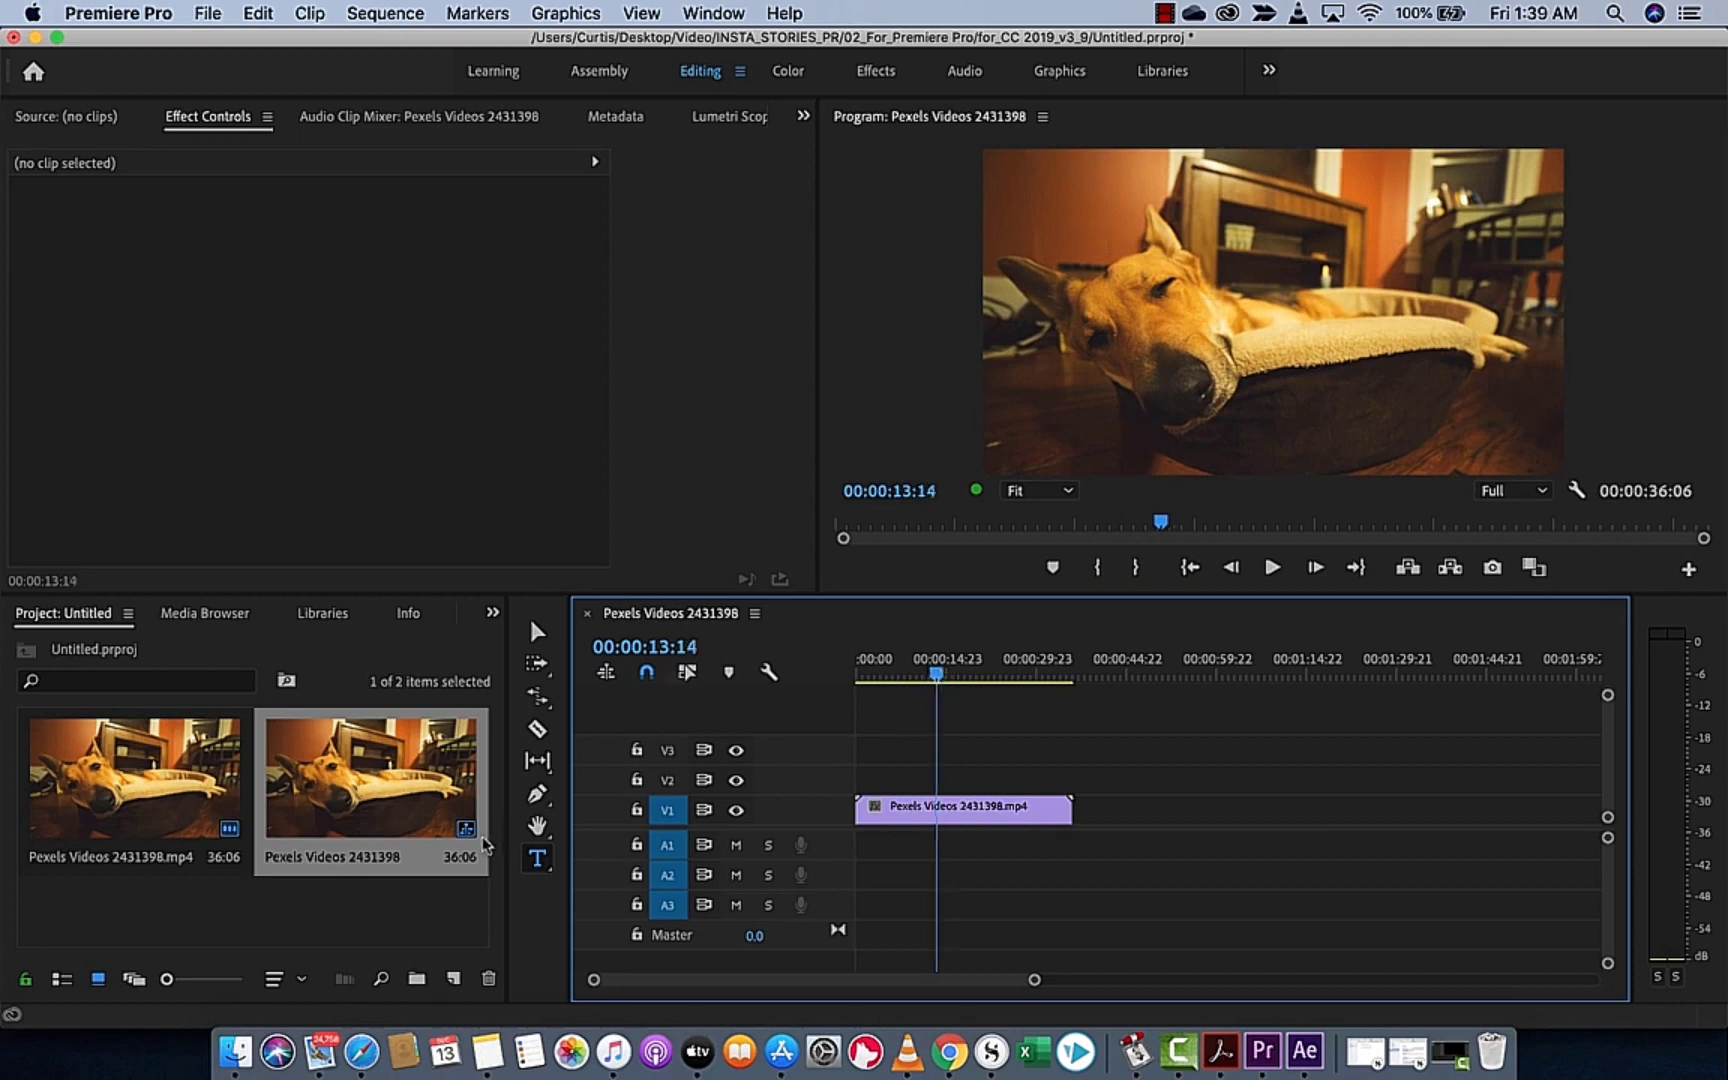
pyautogui.click(1014, 190)
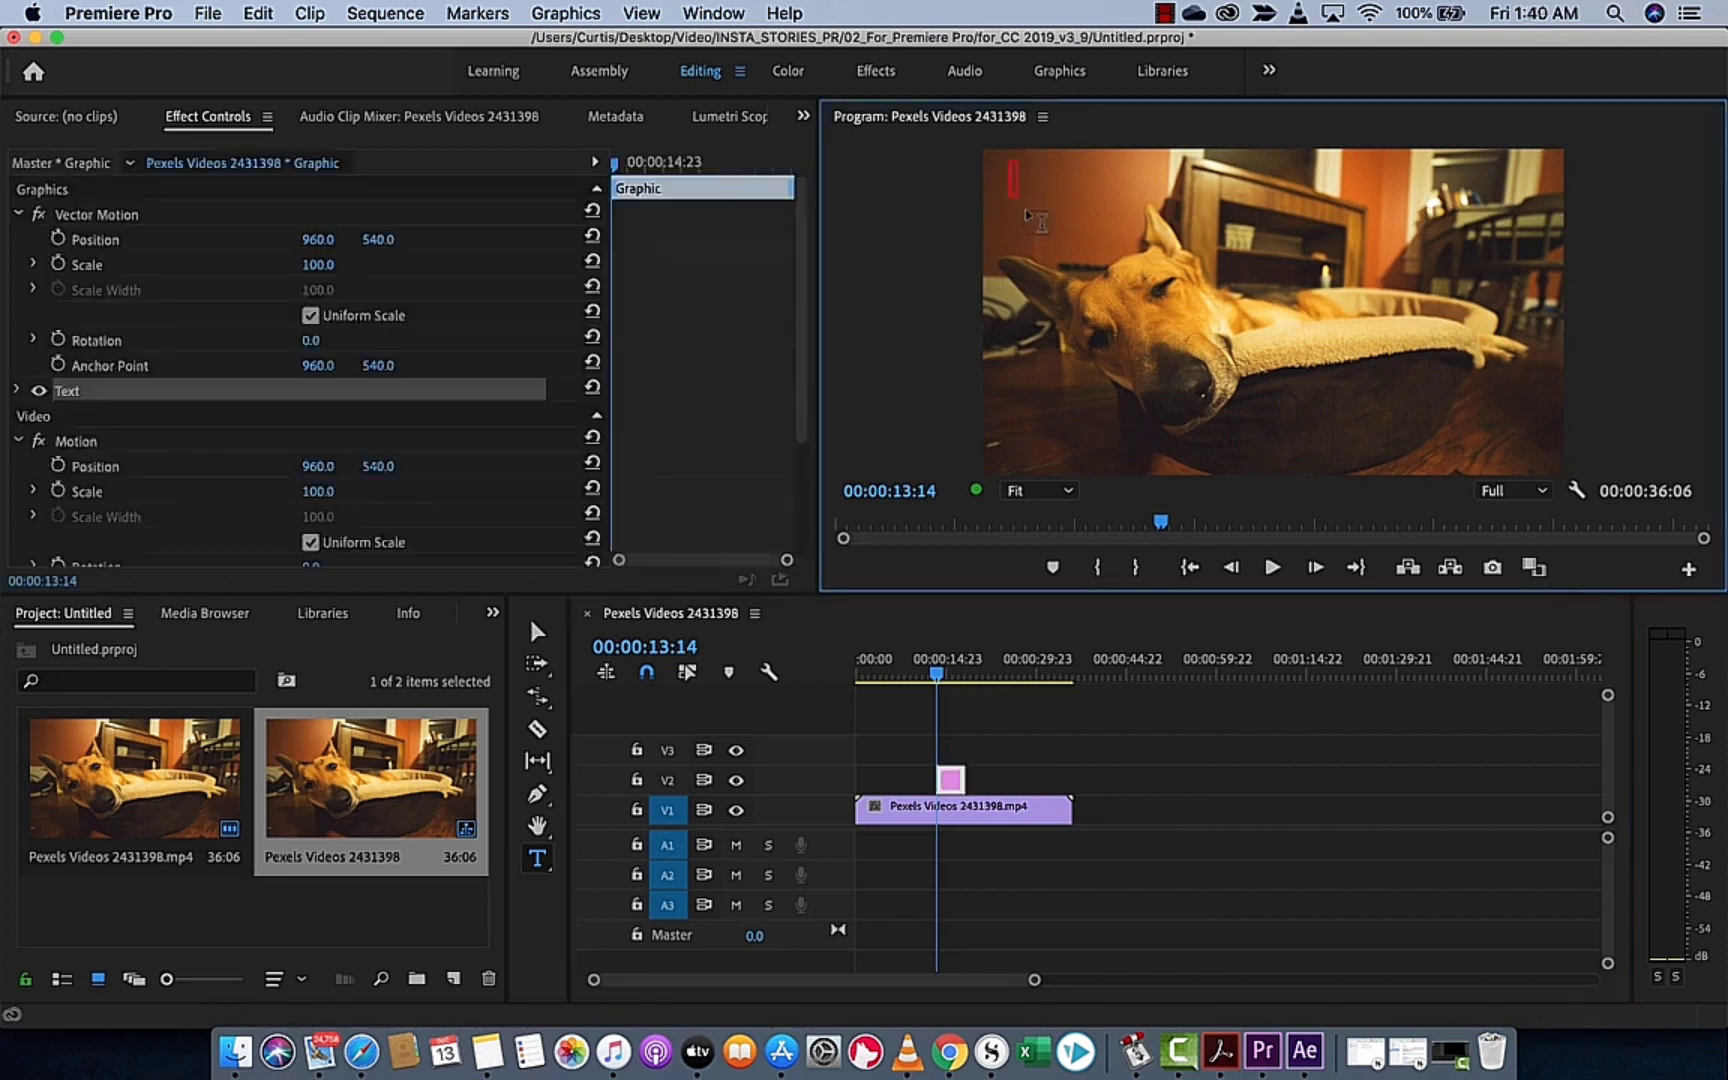
pyautogui.write('DOGG')
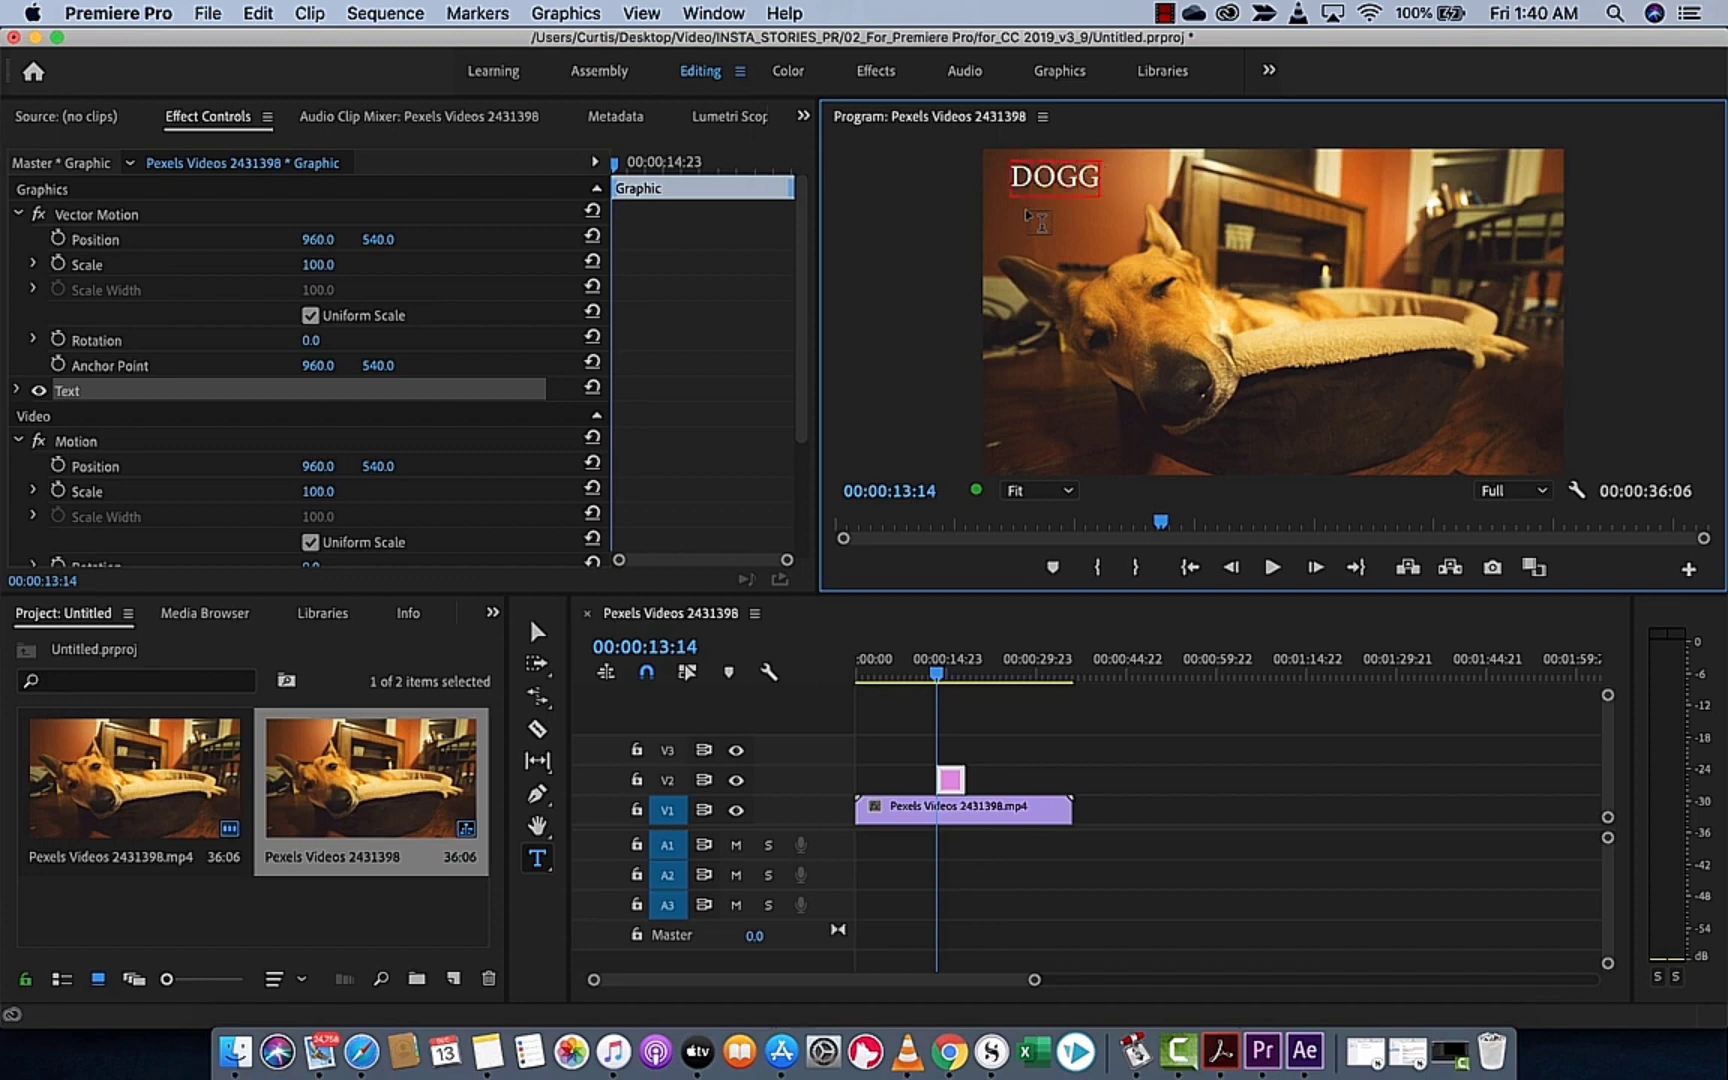
pyautogui.write('O IS TIRED')
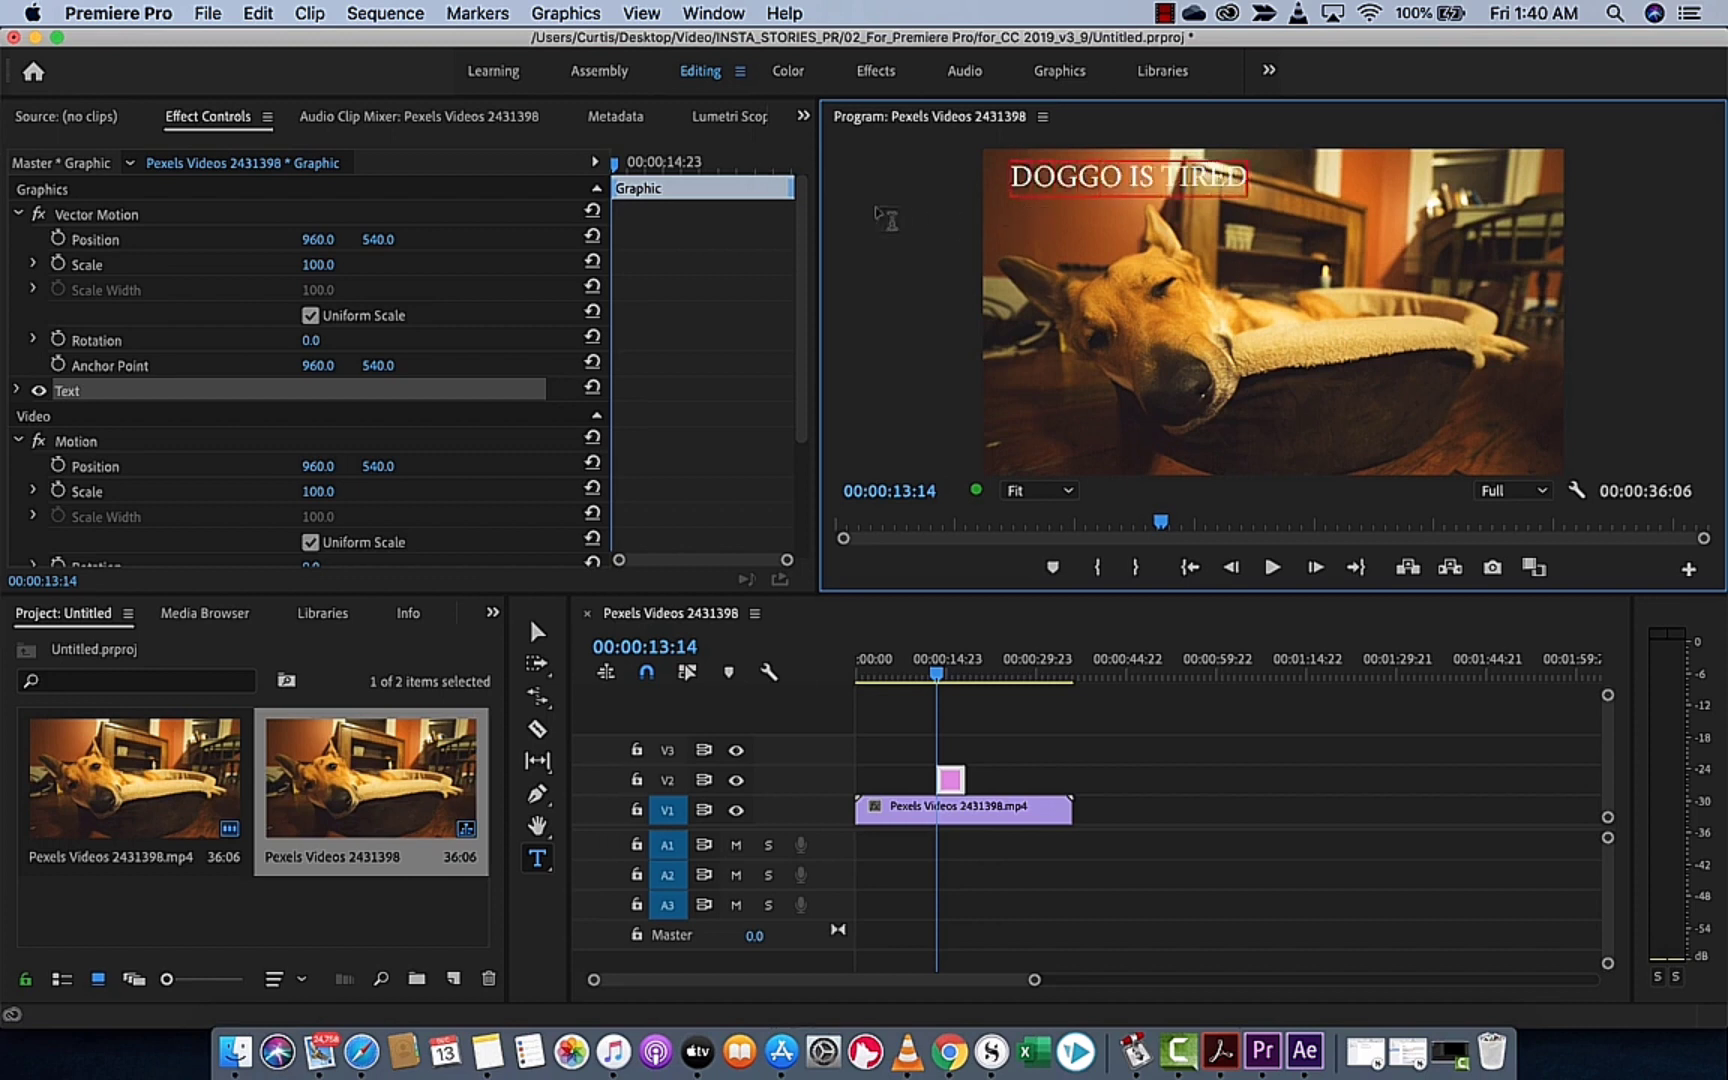
# Move the playhead to 00:00:14:09 and shift the title to the left edge of the video frame with the Selection tool
pyautogui.click(940, 674)
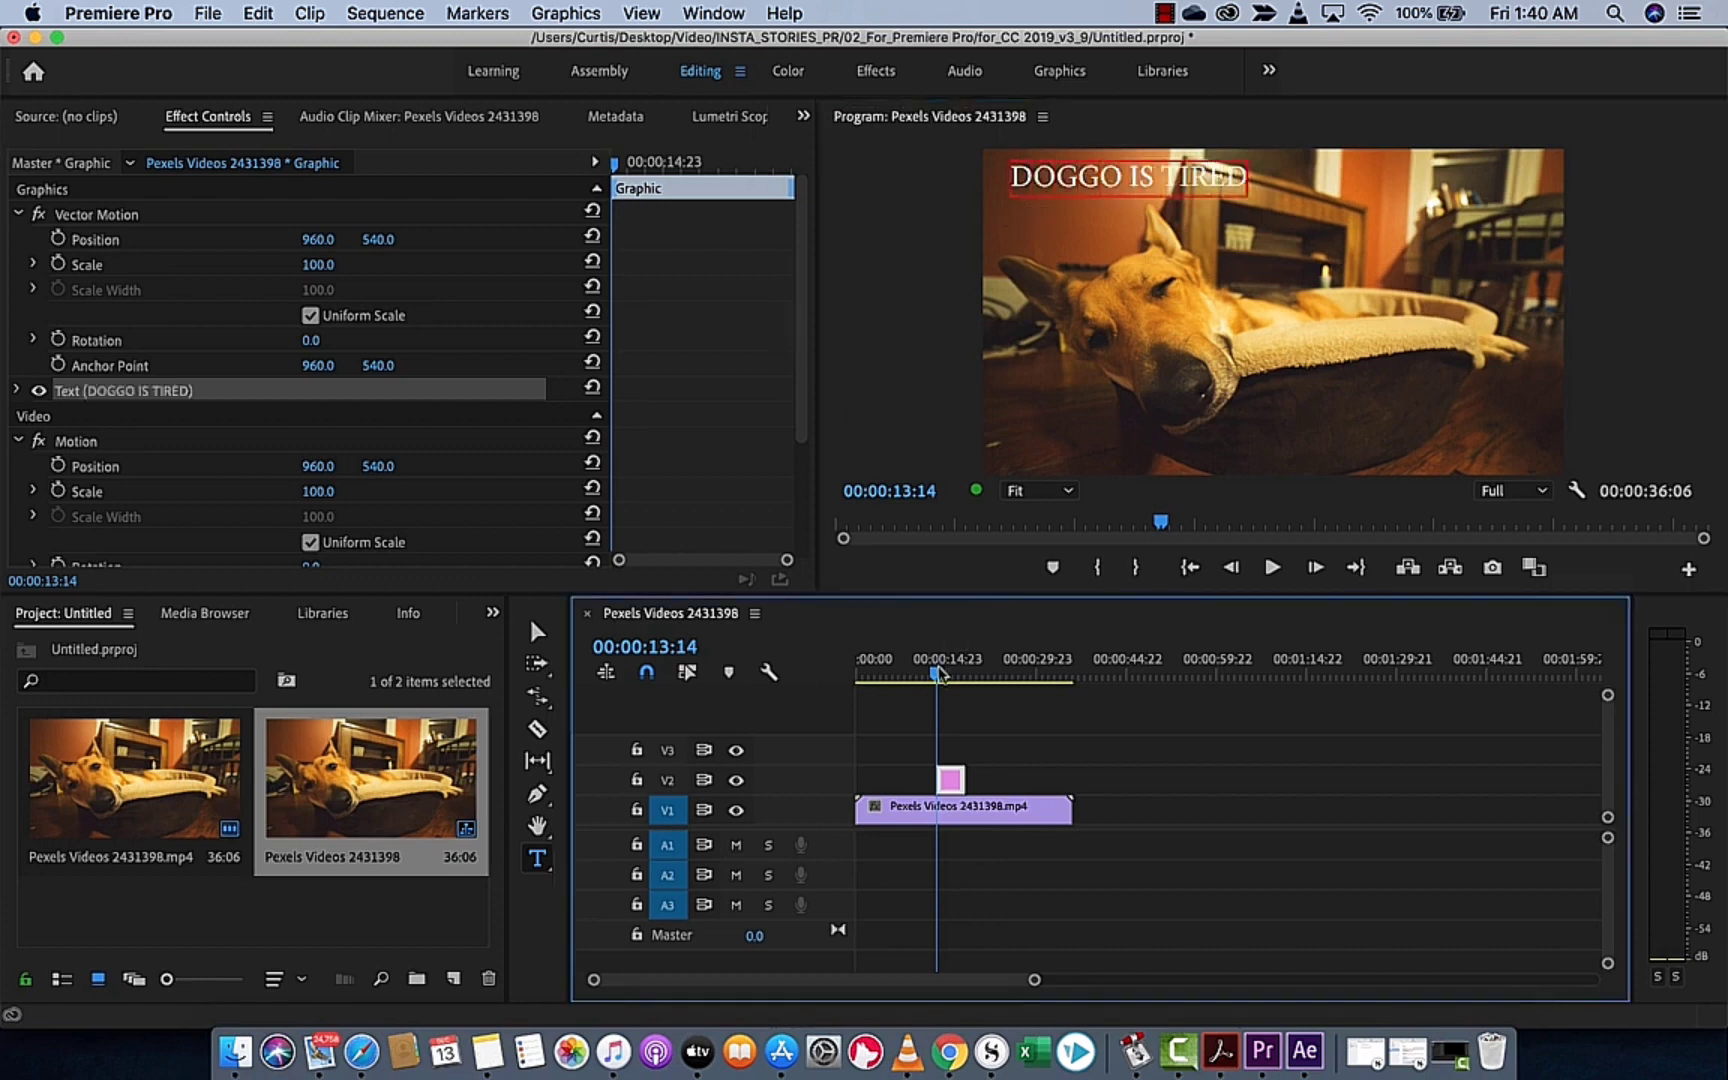
pyautogui.moveTo(940, 674); pyautogui.dragTo(942, 674)
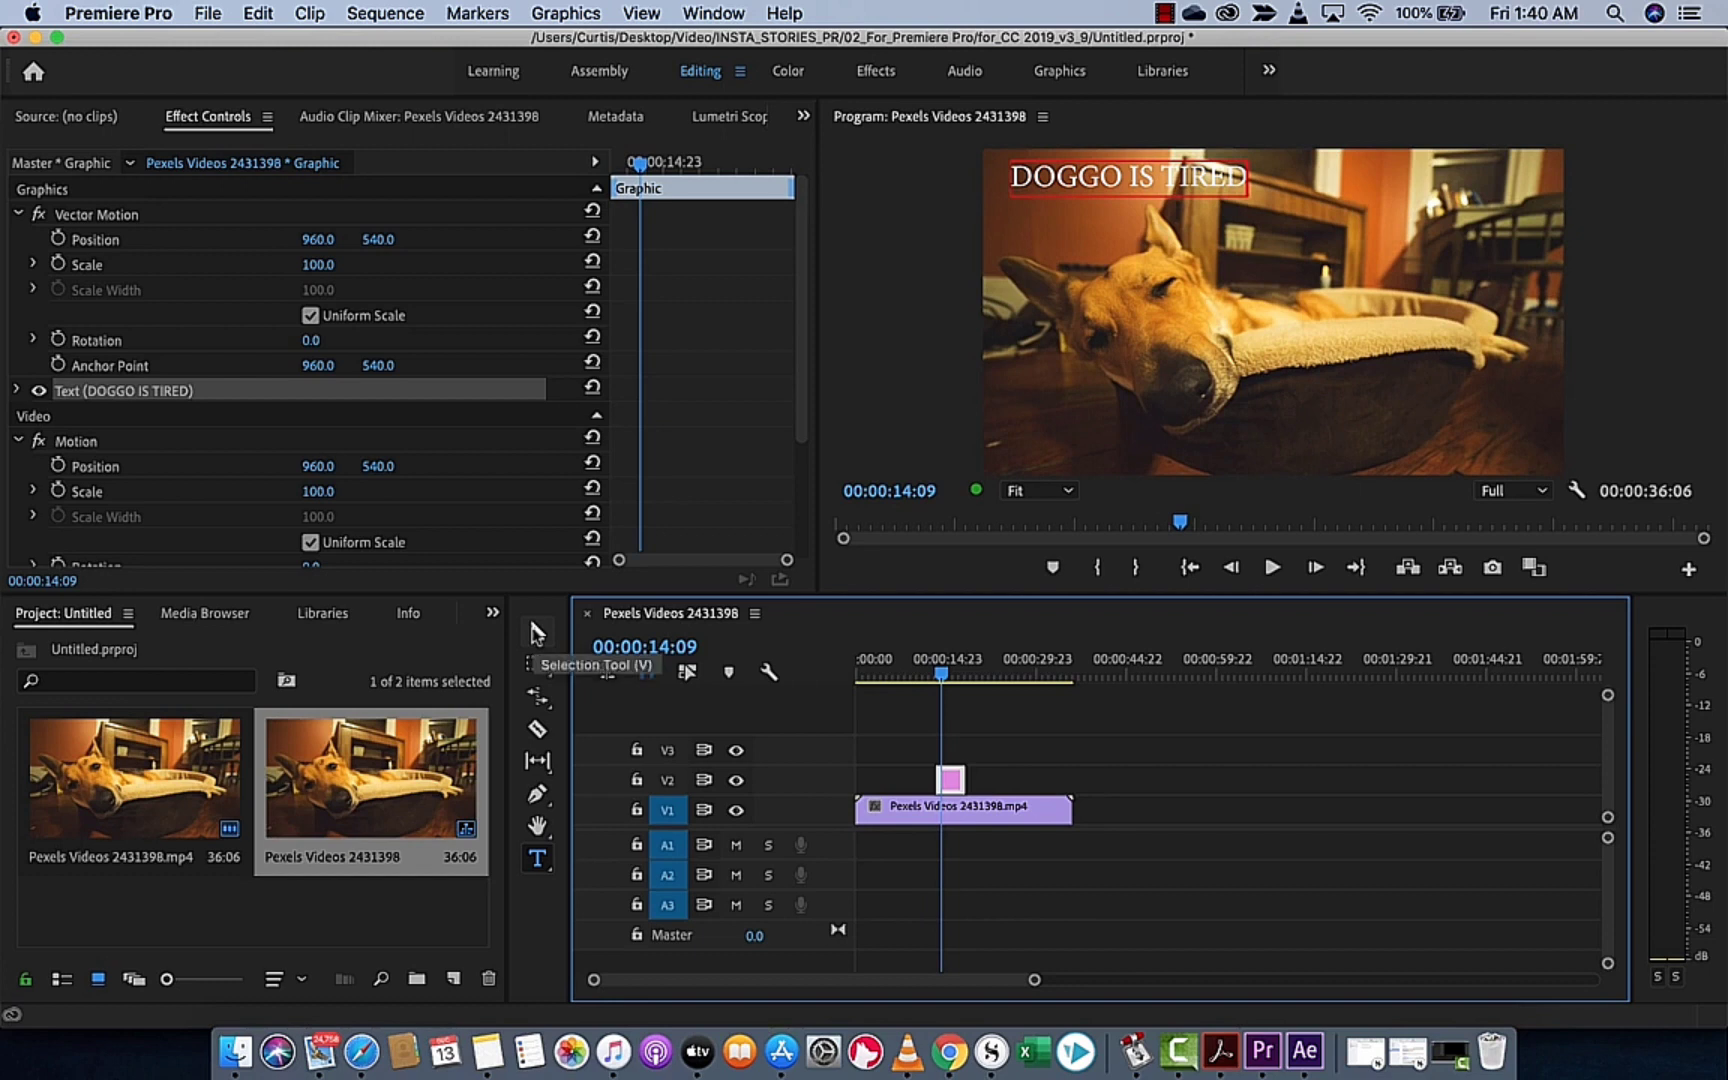
pyautogui.click(537, 632)
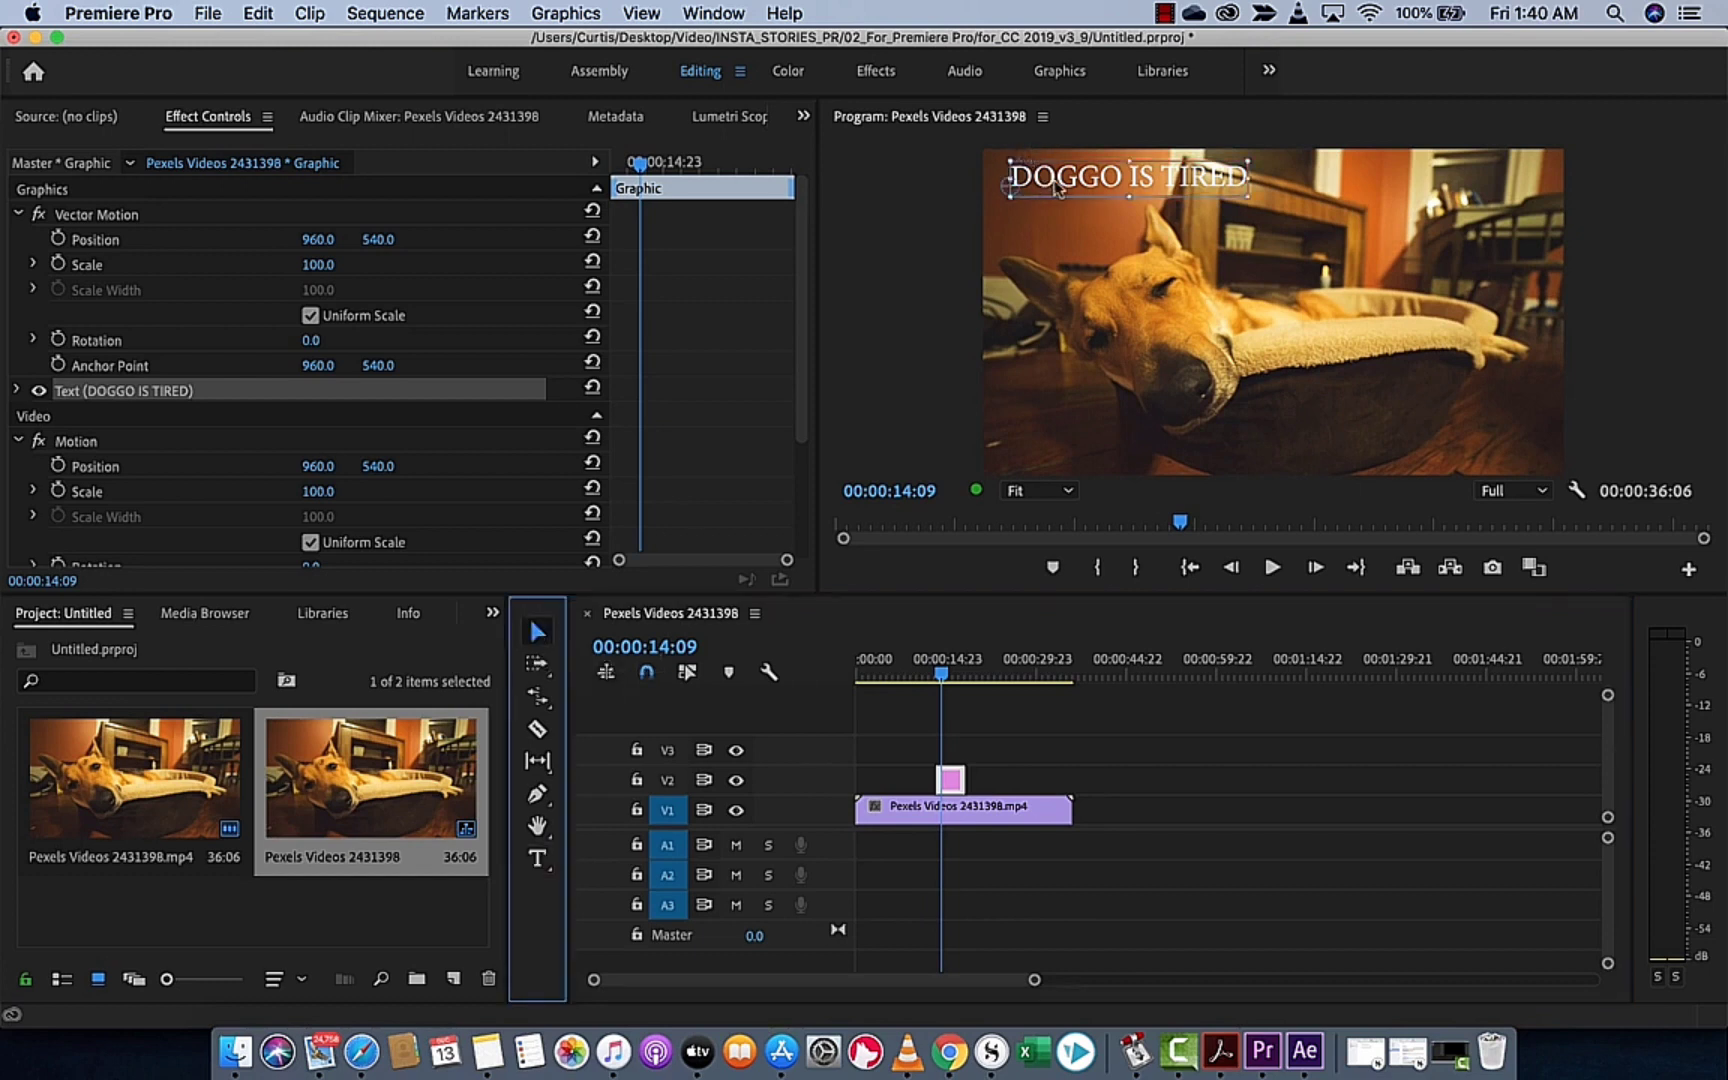
pyautogui.moveTo(1057, 188); pyautogui.dragTo(1031, 181)
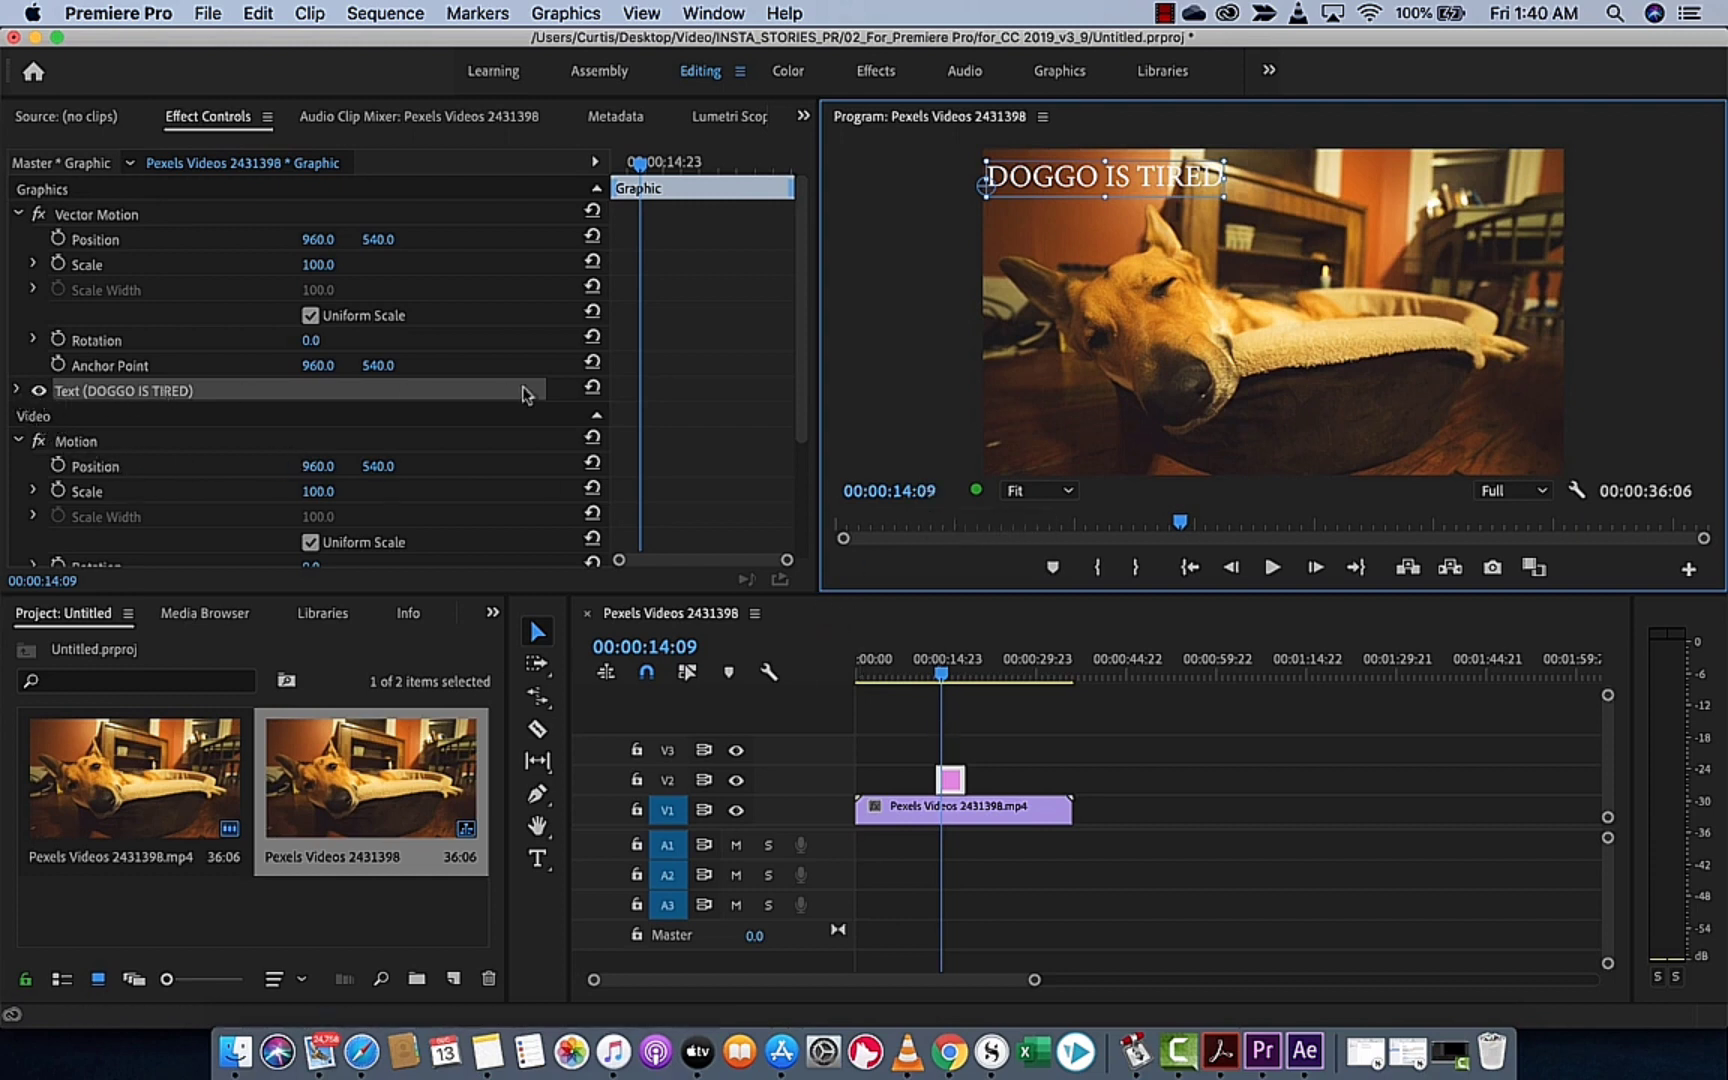
# Show the Effect Controls of the title graphic and expand its DOGGO IS TIRED text properties down to the source text settings
pyautogui.click(213, 122)
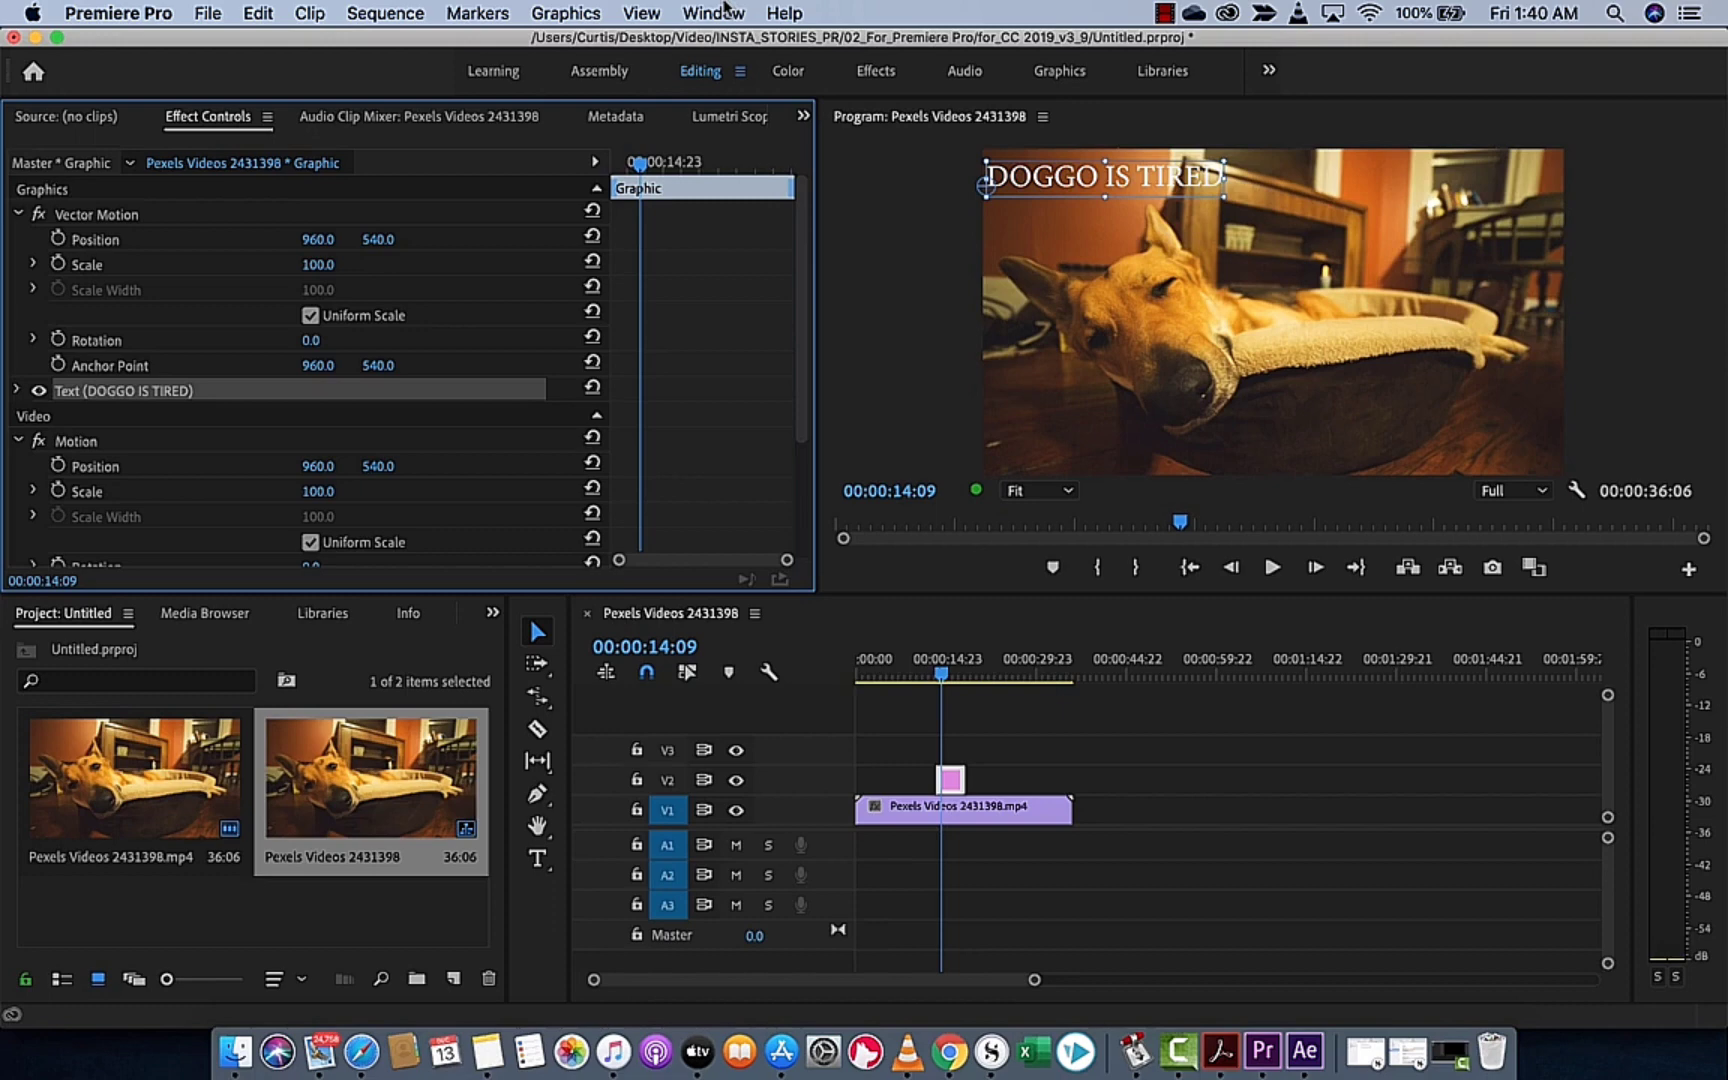
pyautogui.click(727, 8)
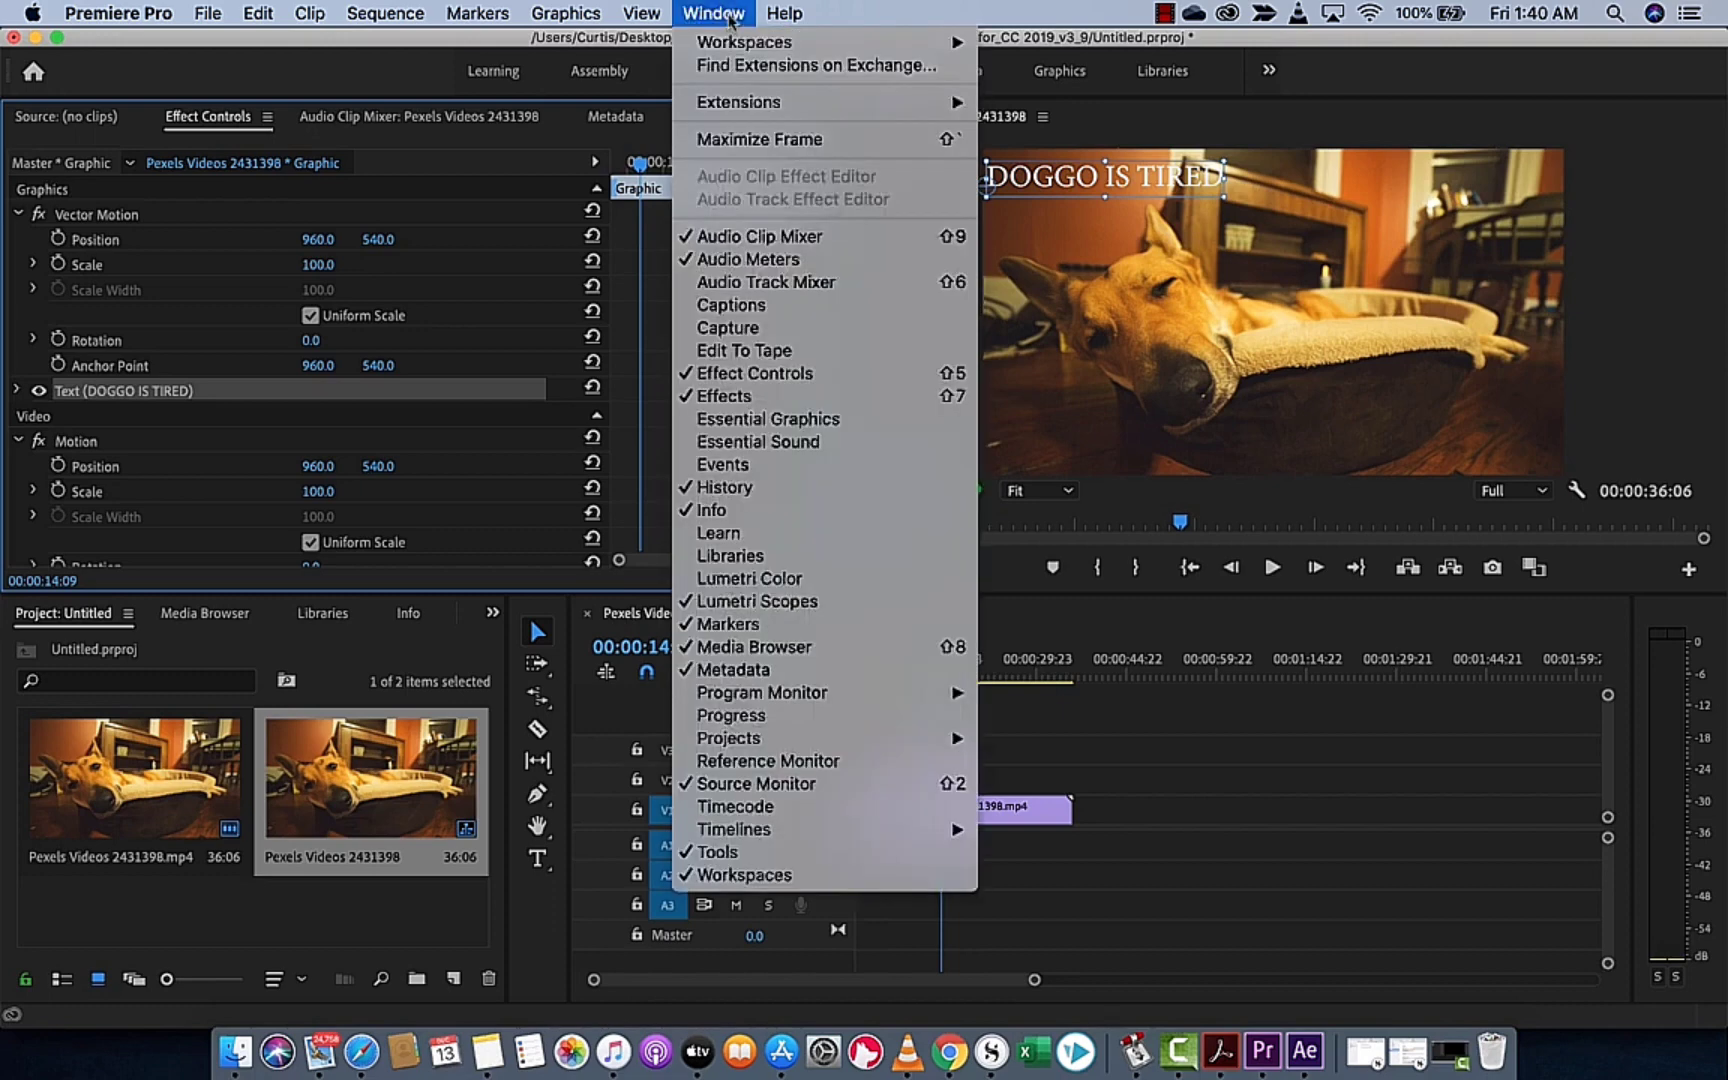
pyautogui.click(722, 8)
pyautogui.click(720, 8)
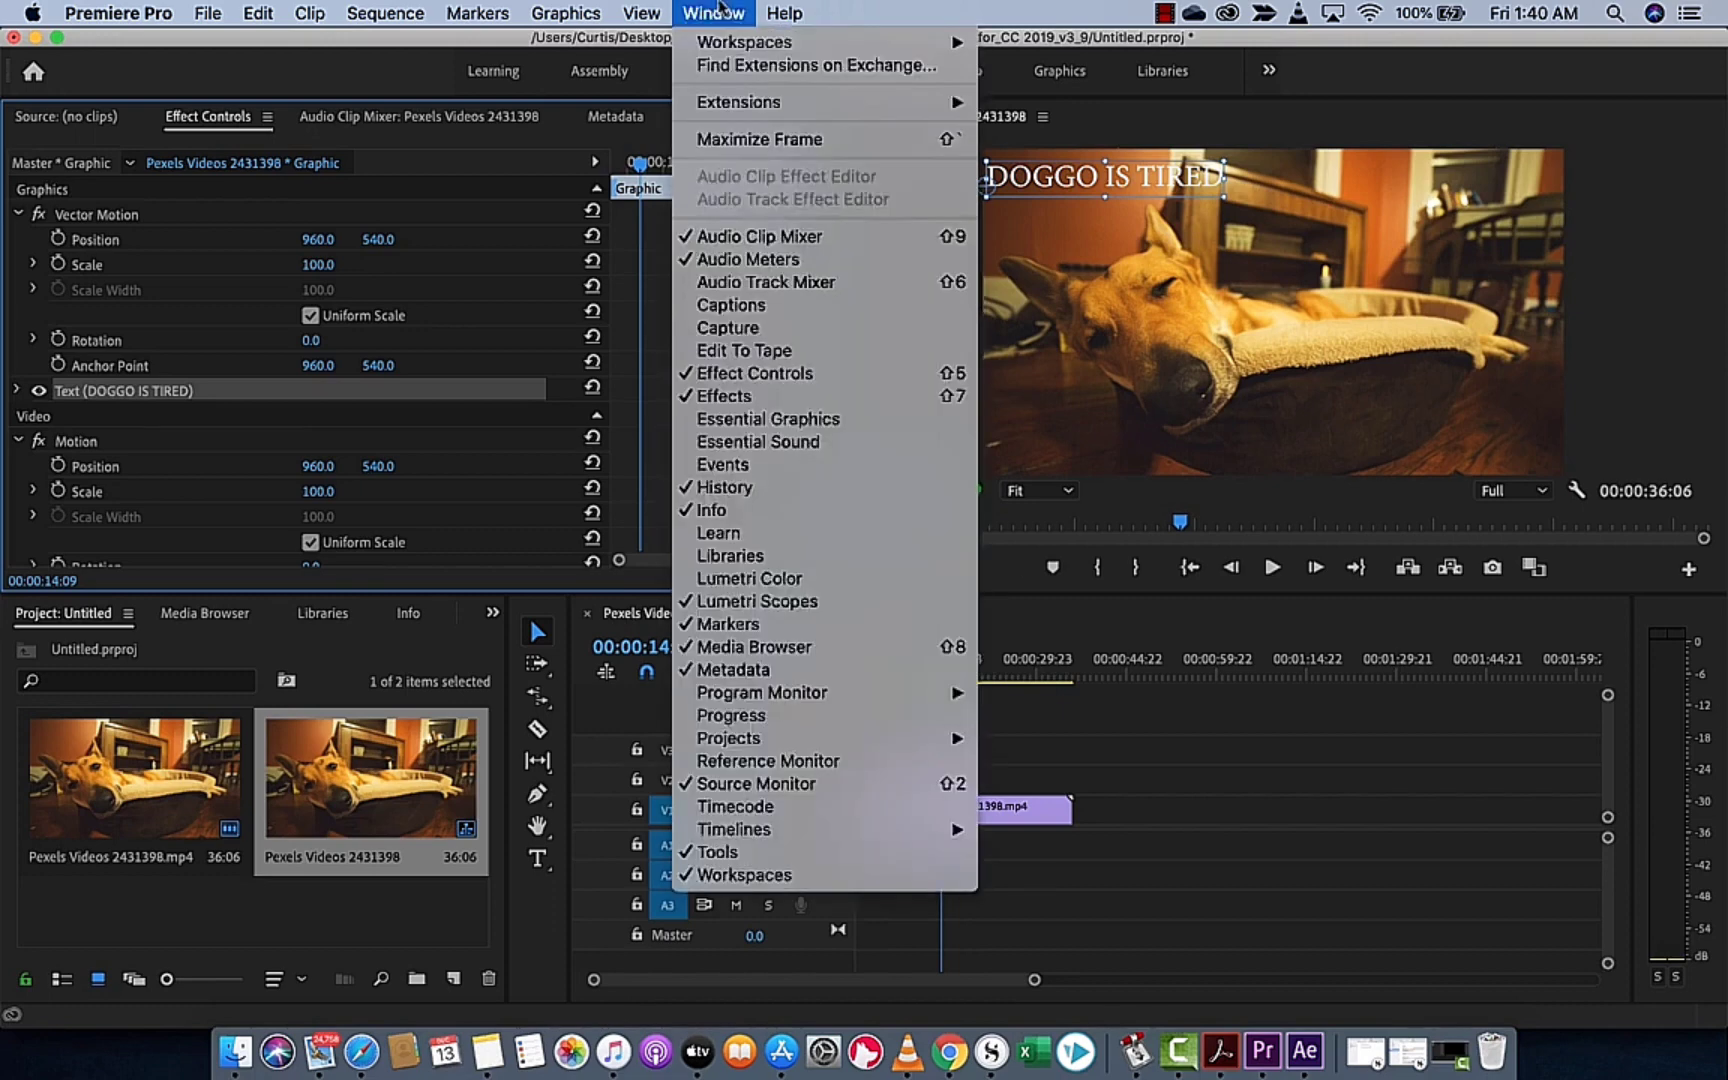
pyautogui.click(780, 375)
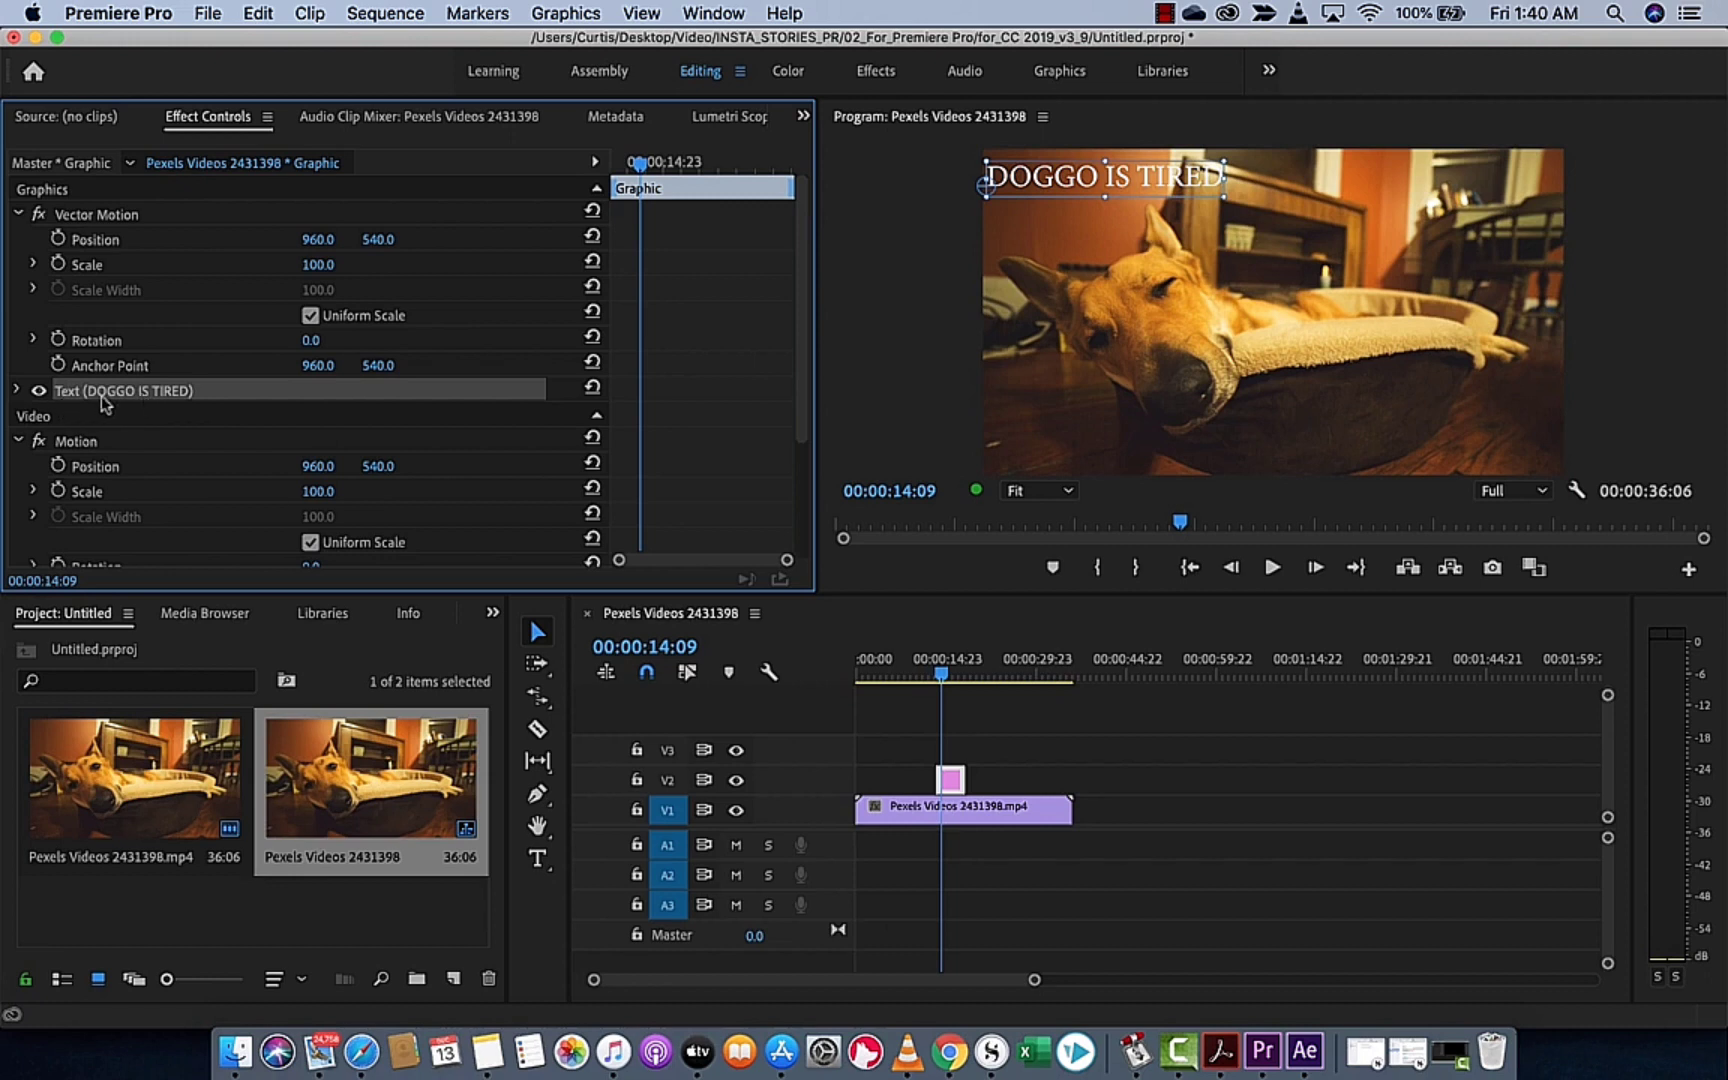
pyautogui.click(18, 391)
pyautogui.scroll(-1, 158, 380)
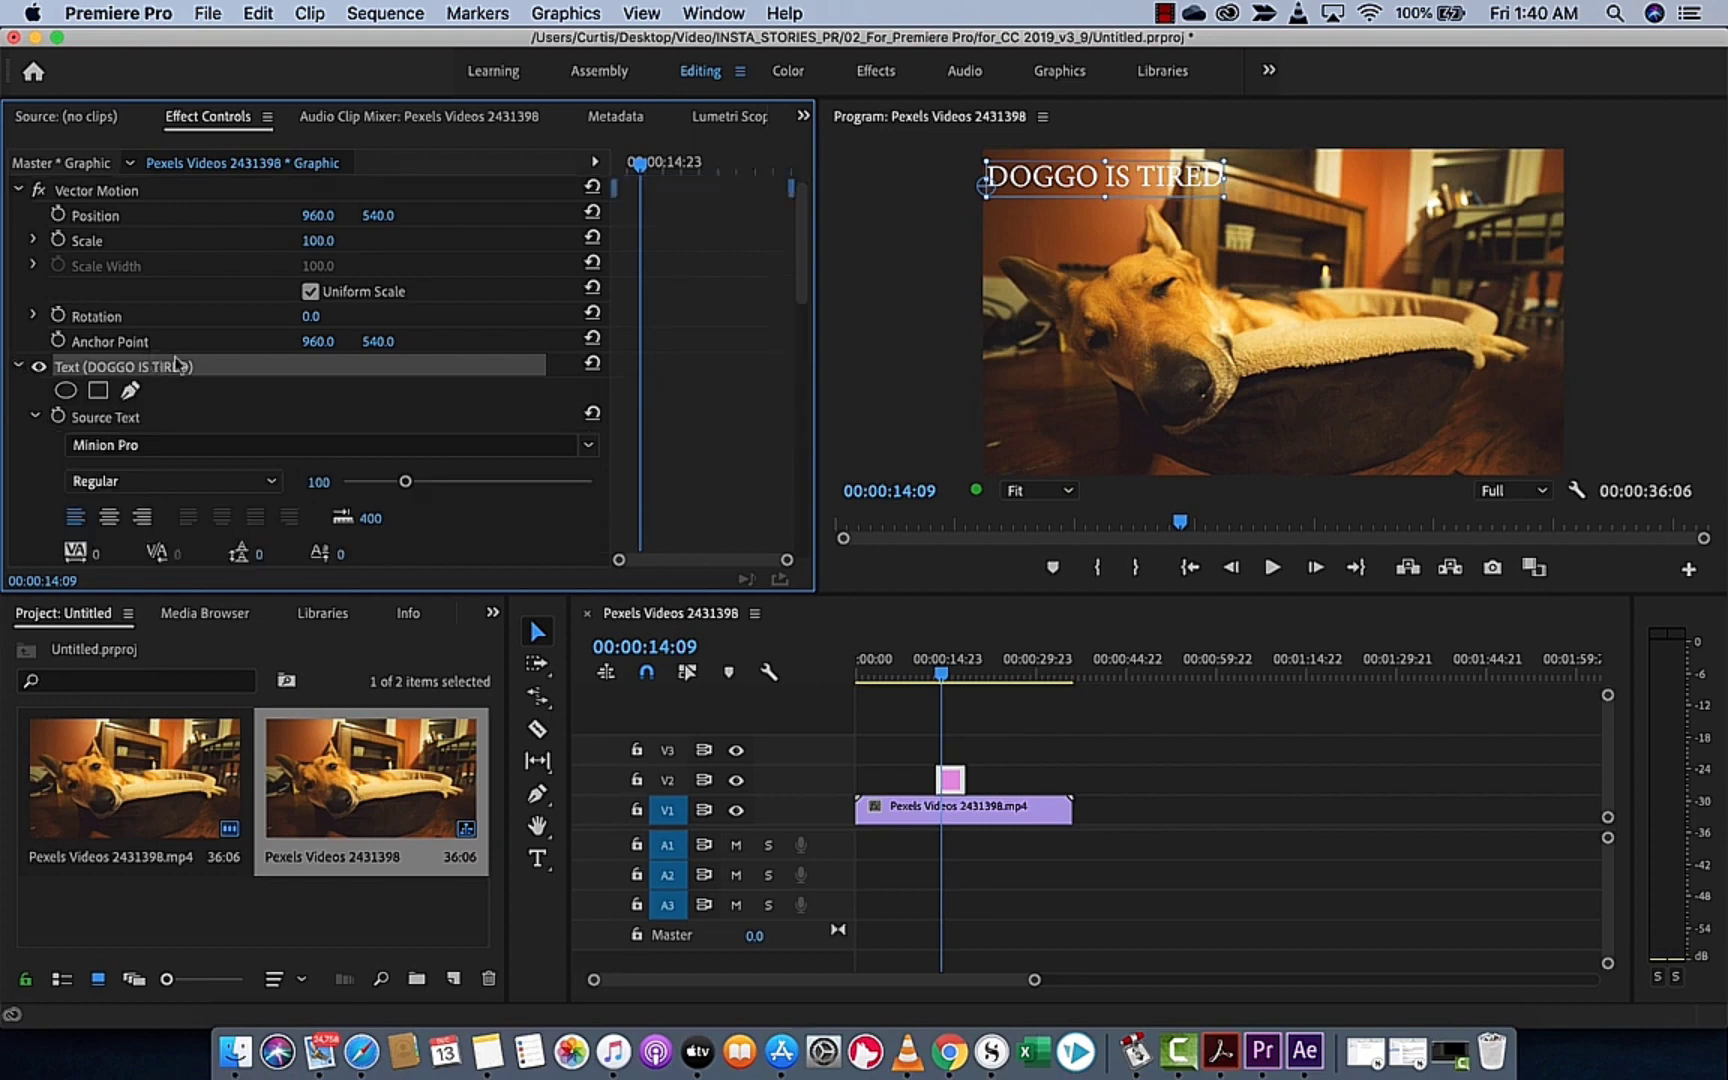
pyautogui.scroll(-4, 184, 360)
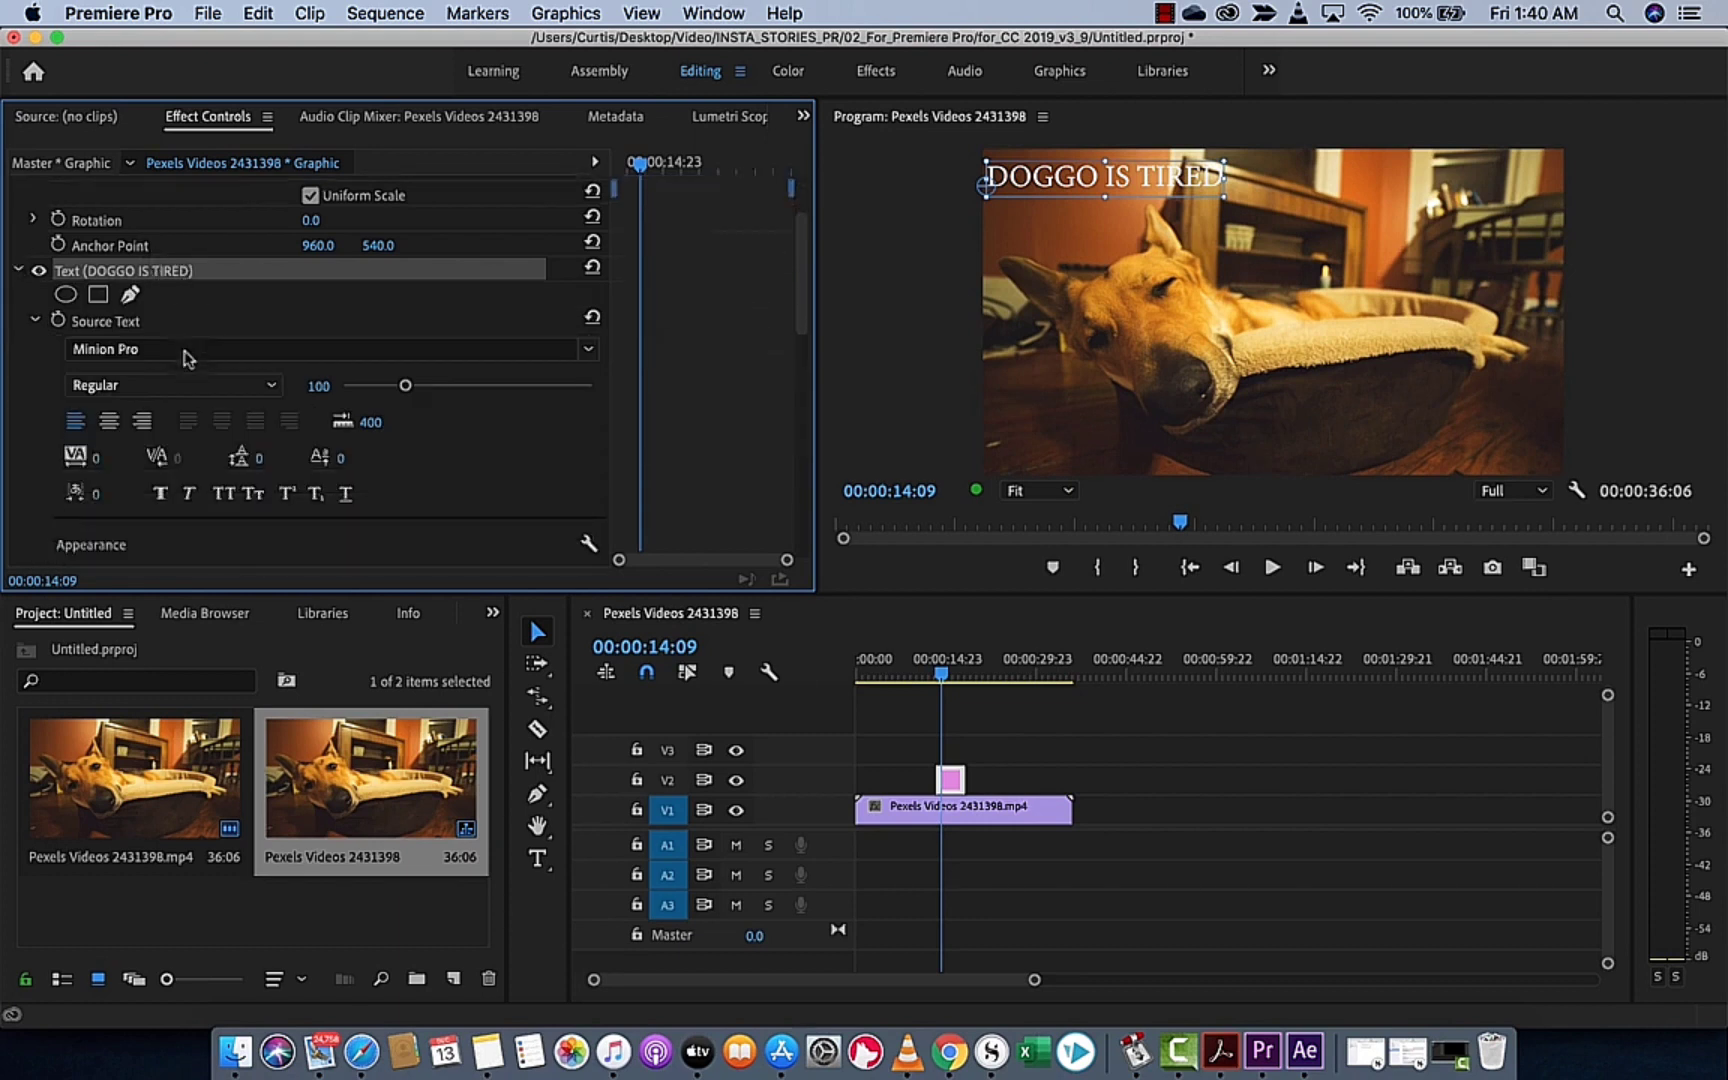
pyautogui.scroll(-2, 184, 352)
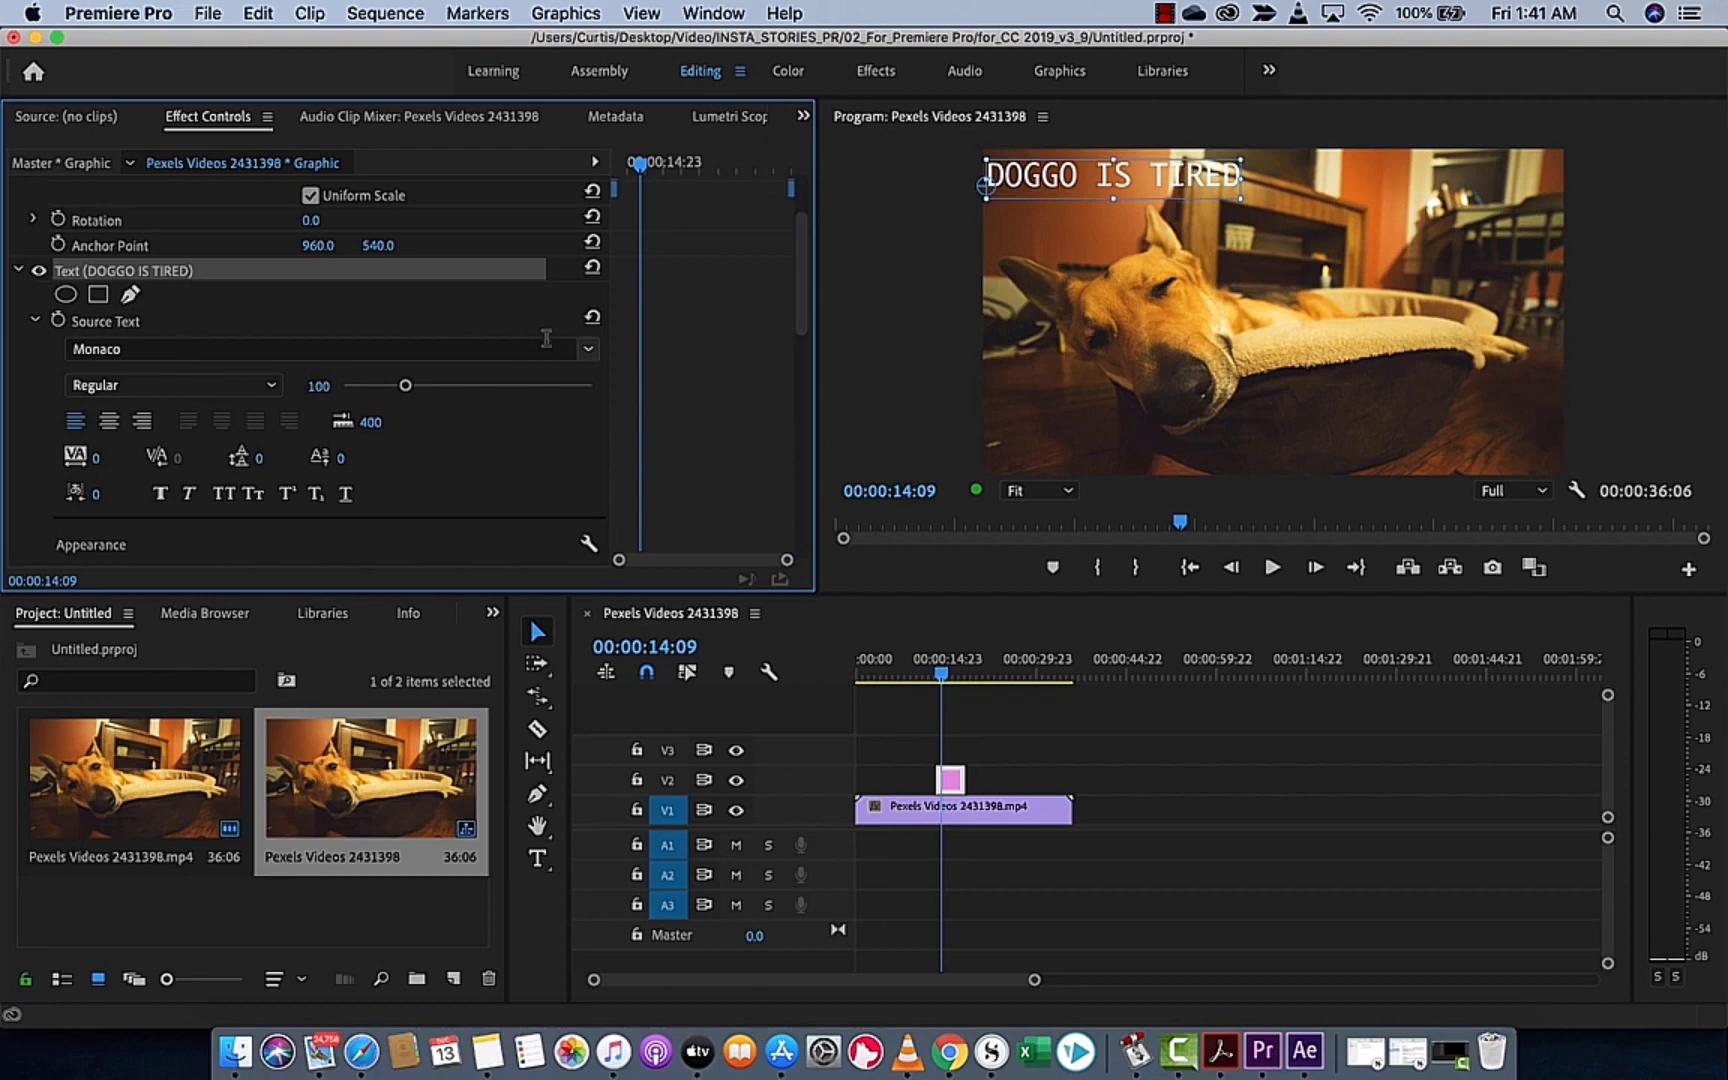
# Set the title's font to Minion Pro in the Bold Cond style
pyautogui.click(588, 348)
pyautogui.scroll(1, 214, 458)
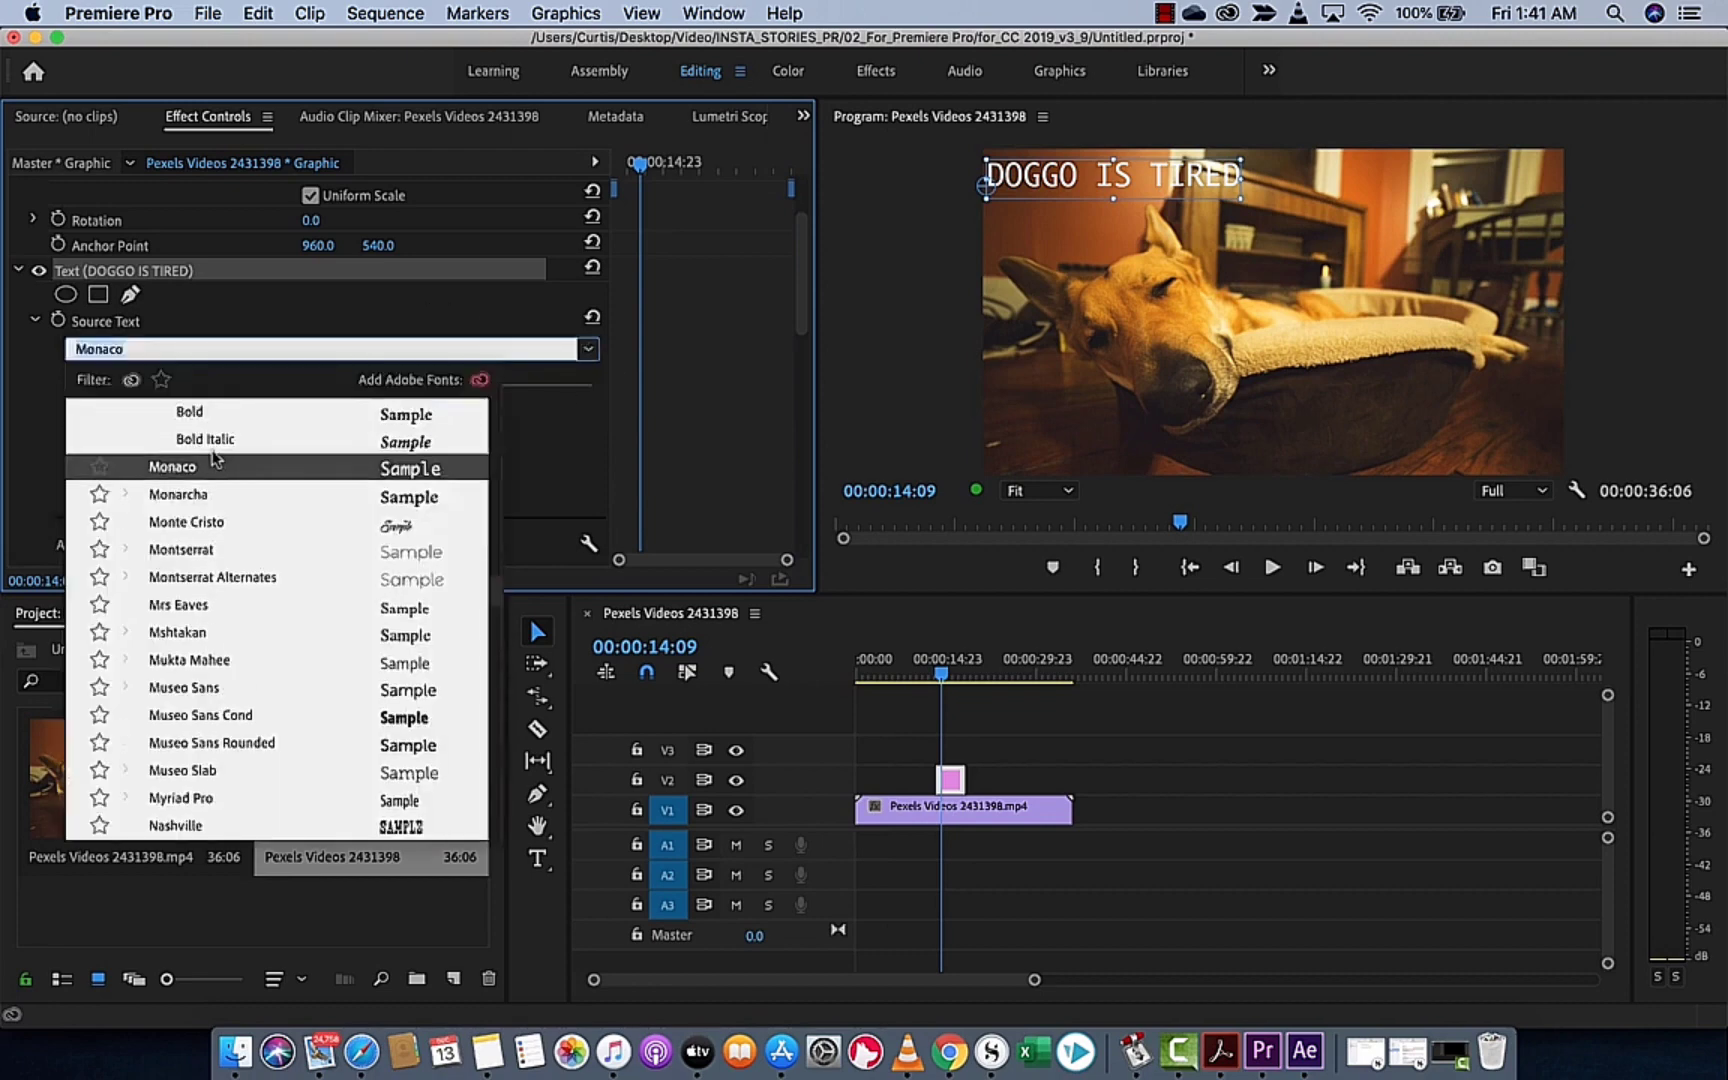
pyautogui.scroll(4, 214, 458)
pyautogui.click(188, 497)
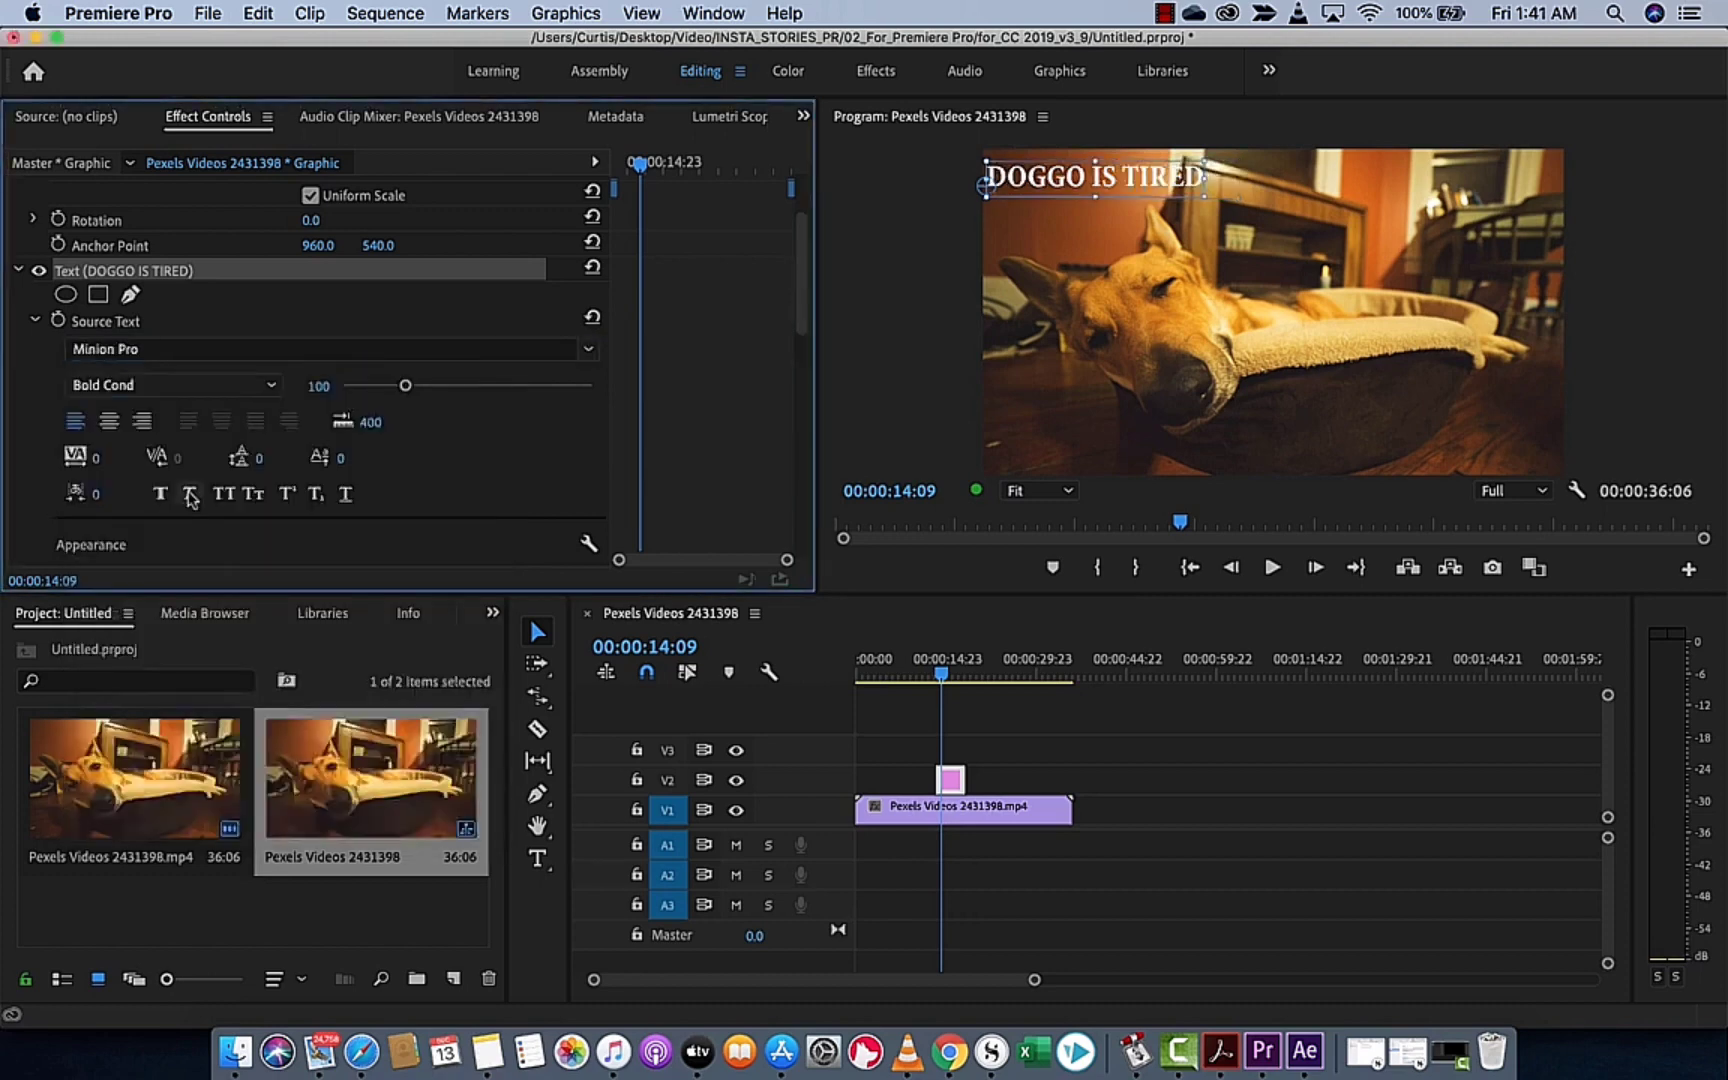
# Browse the font list and set the title's font to Helvetica Neue in the Light style
pyautogui.click(590, 352)
pyautogui.scroll(5, 292, 515)
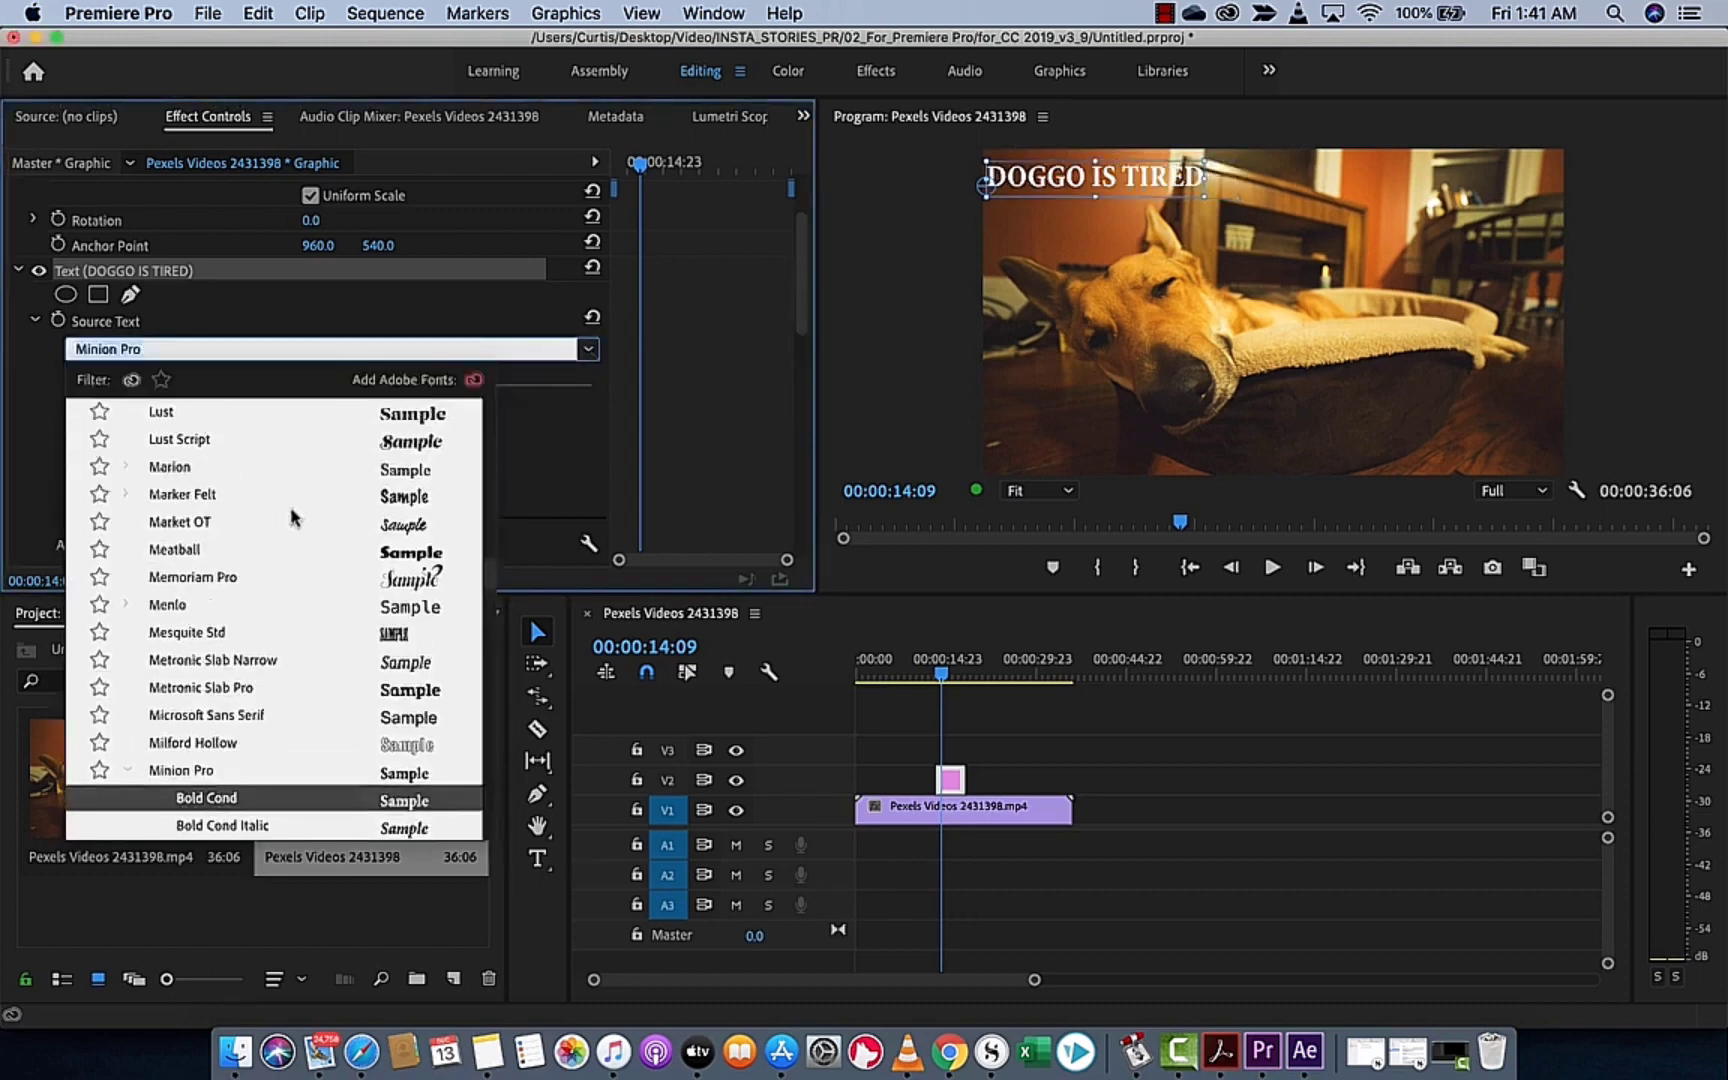
pyautogui.scroll(3, 247, 611)
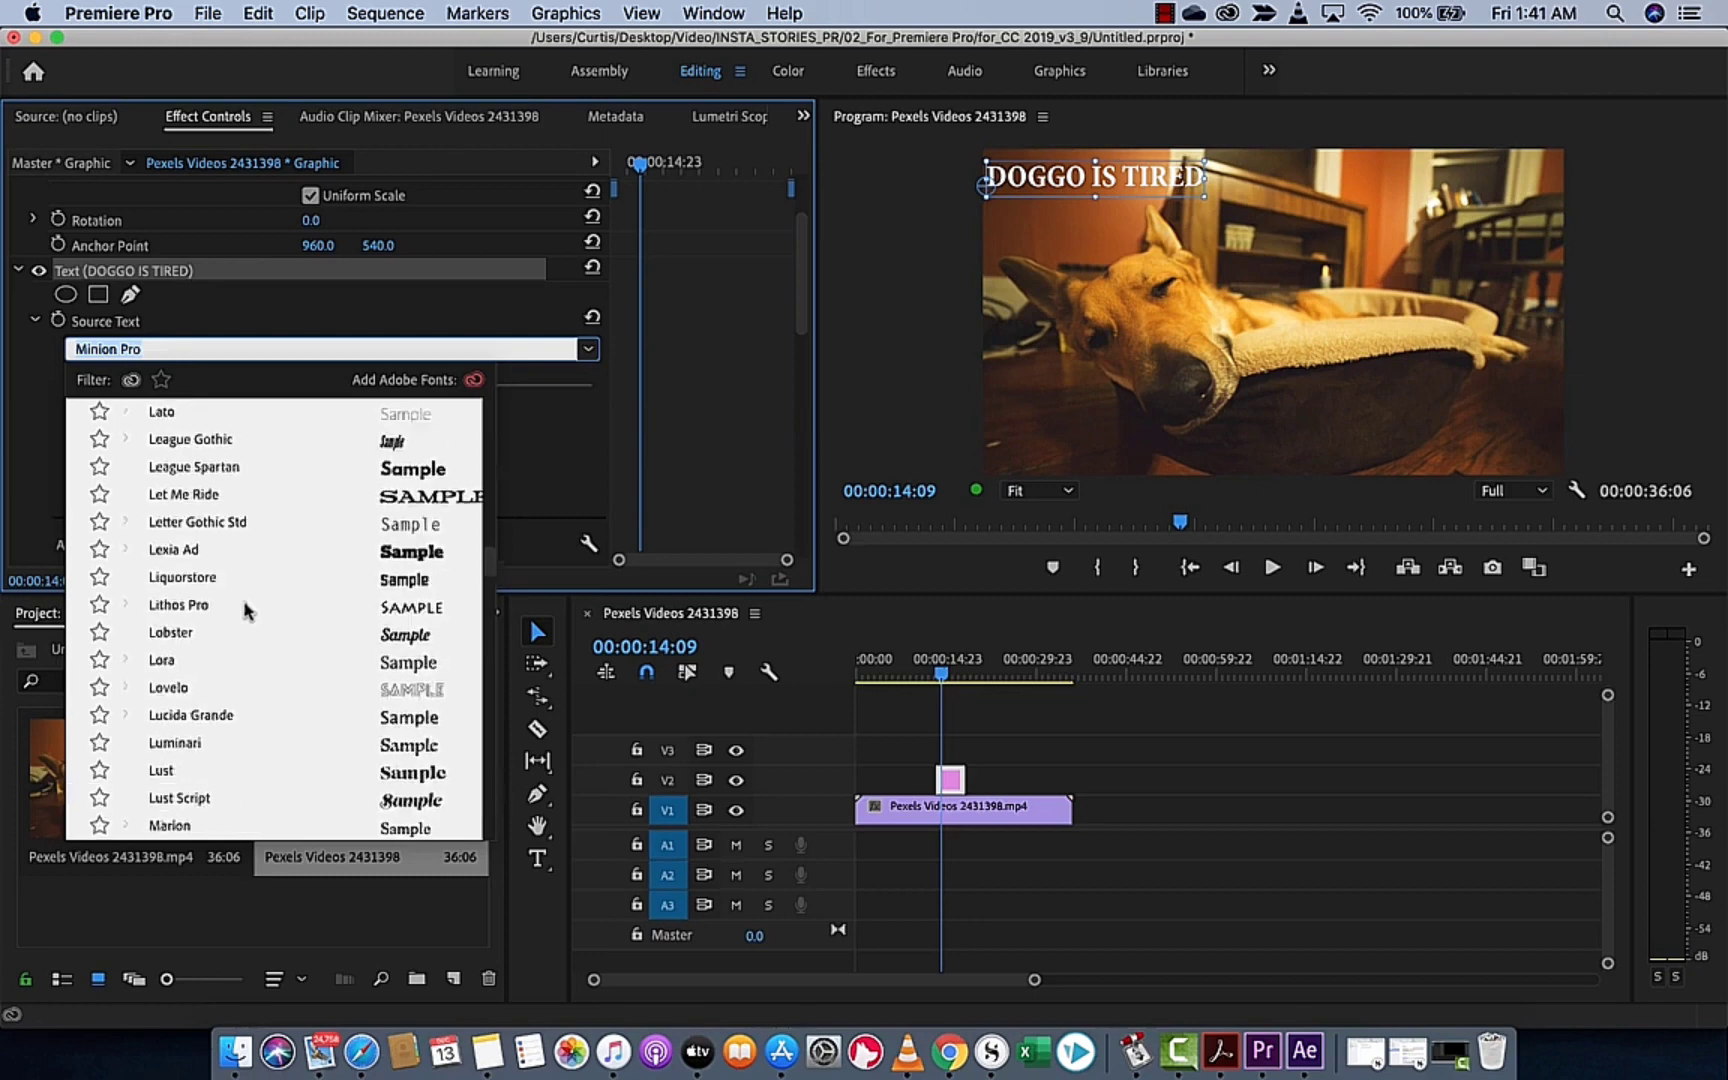
pyautogui.scroll(15, 247, 611)
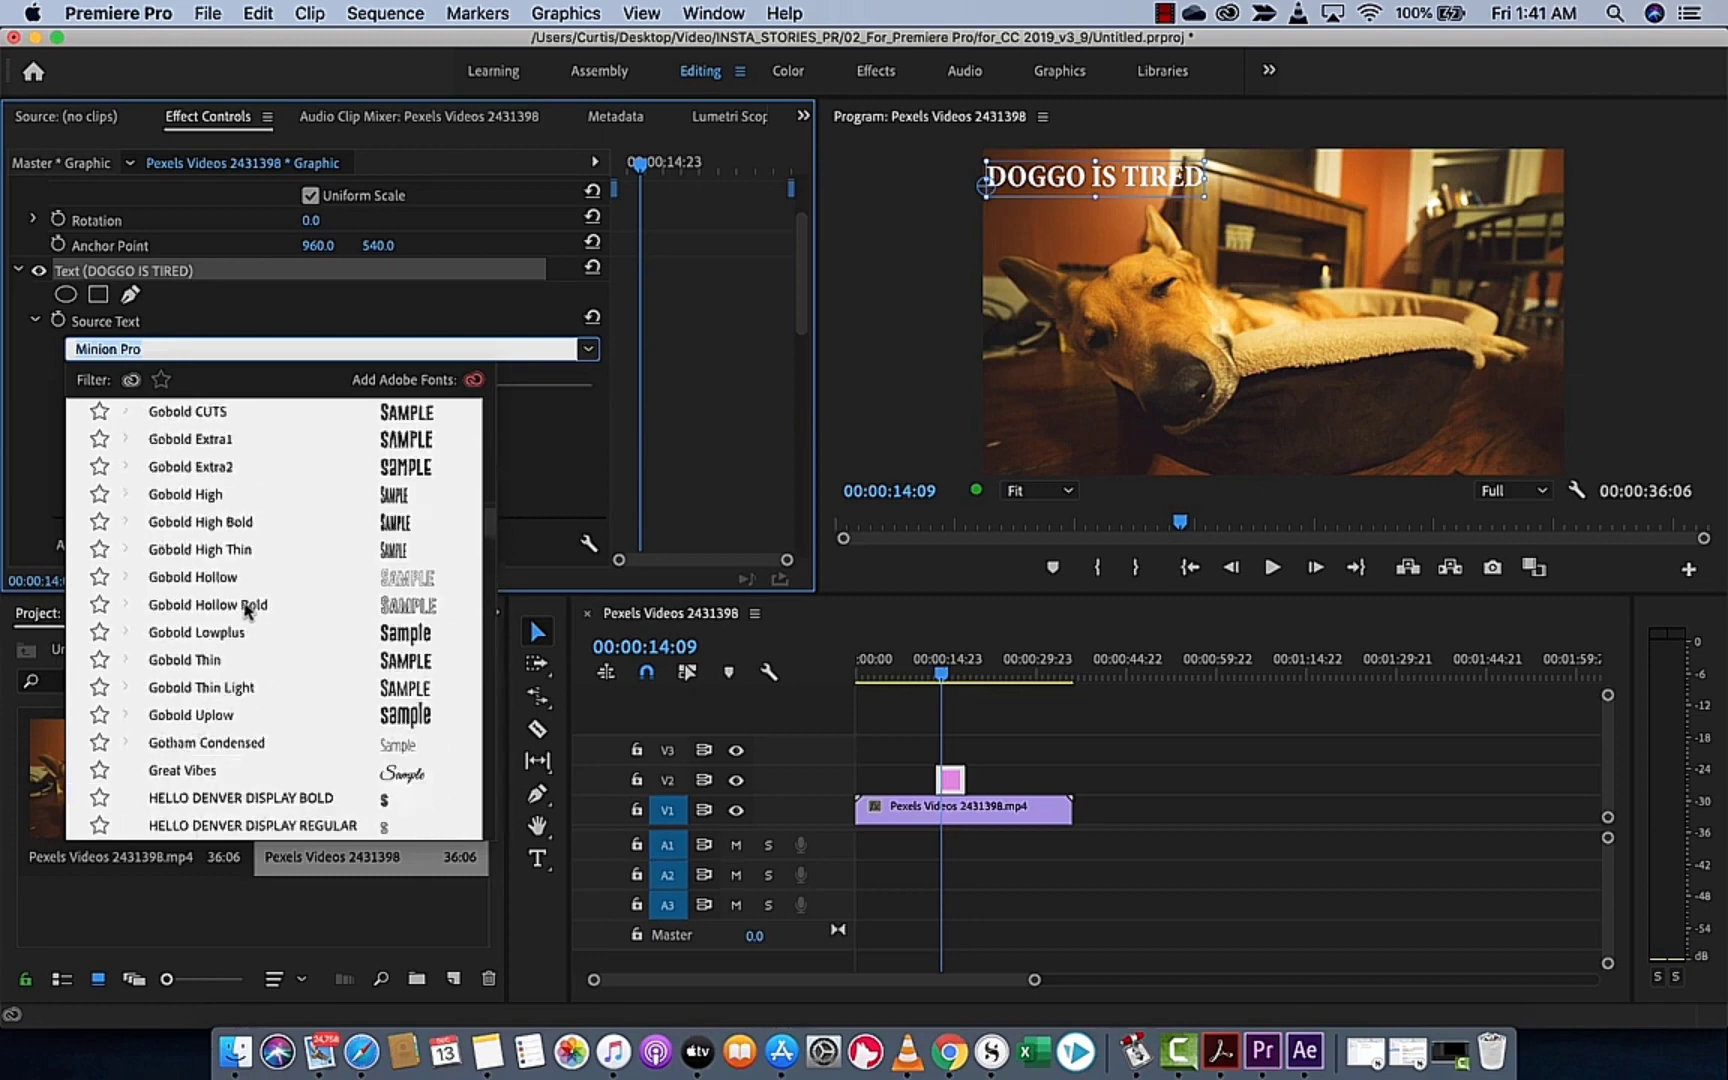
pyautogui.scroll(-4, 247, 611)
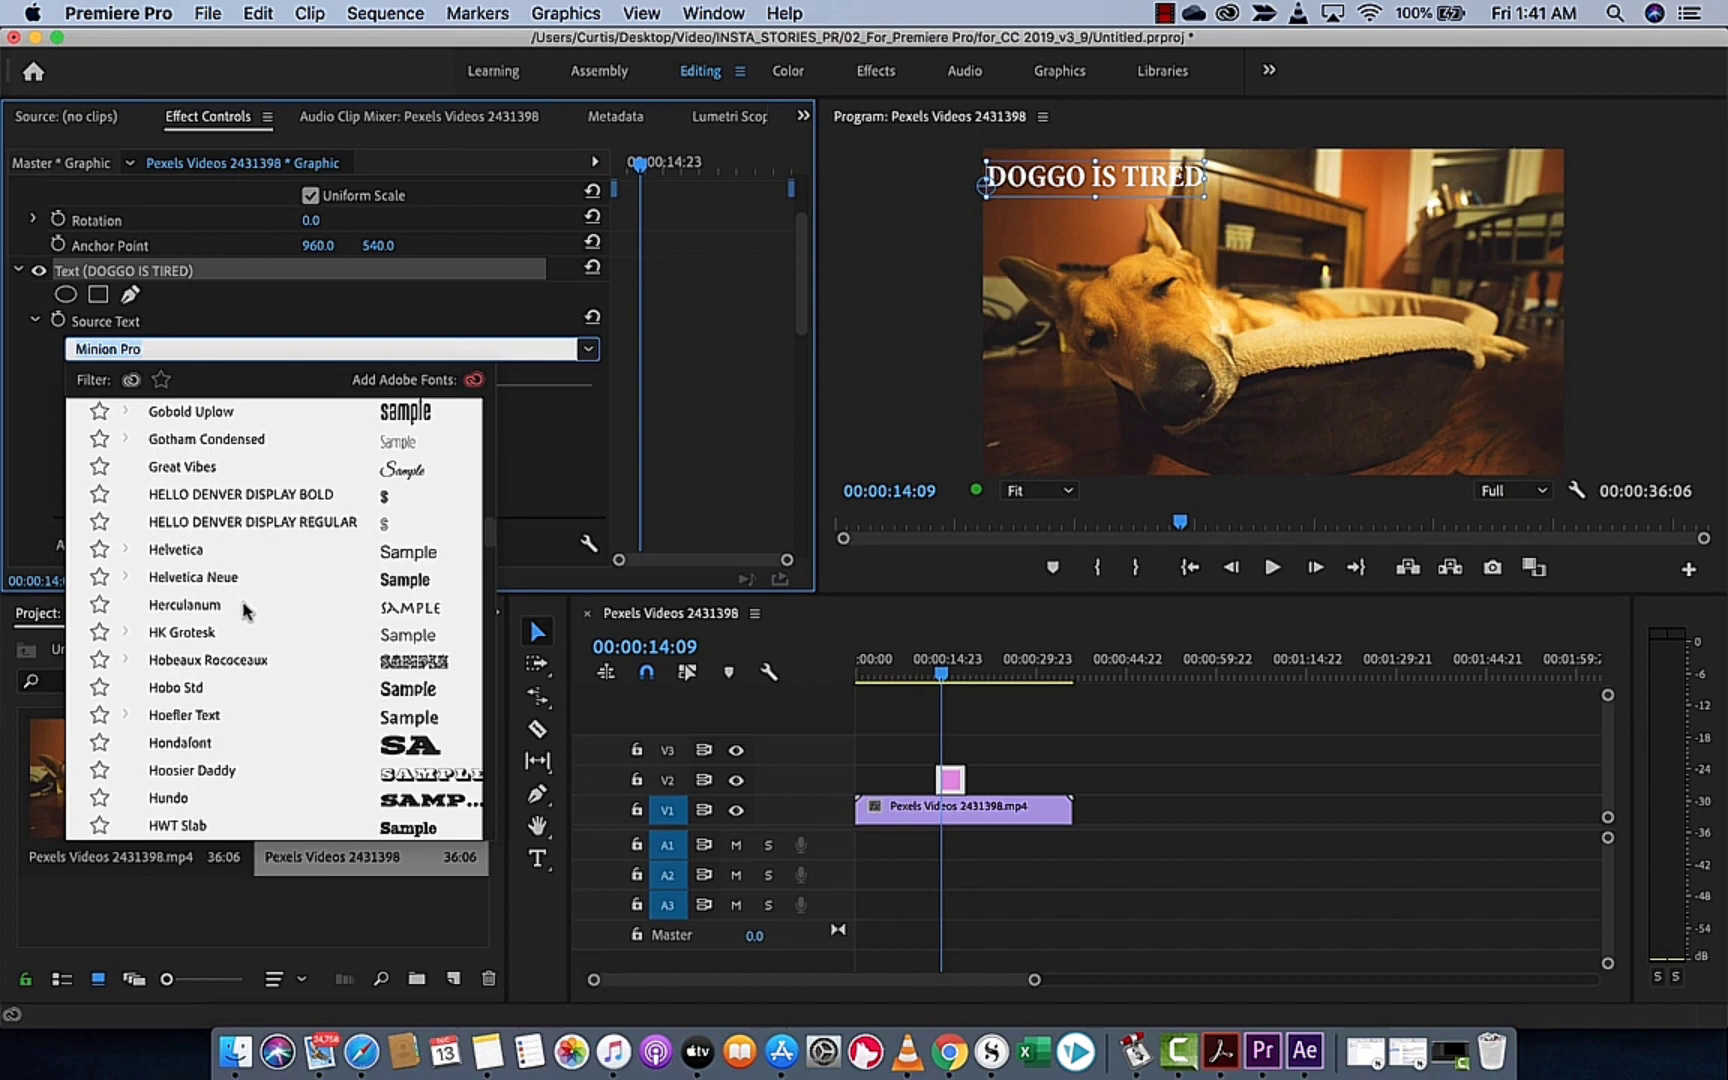
pyautogui.click(126, 577)
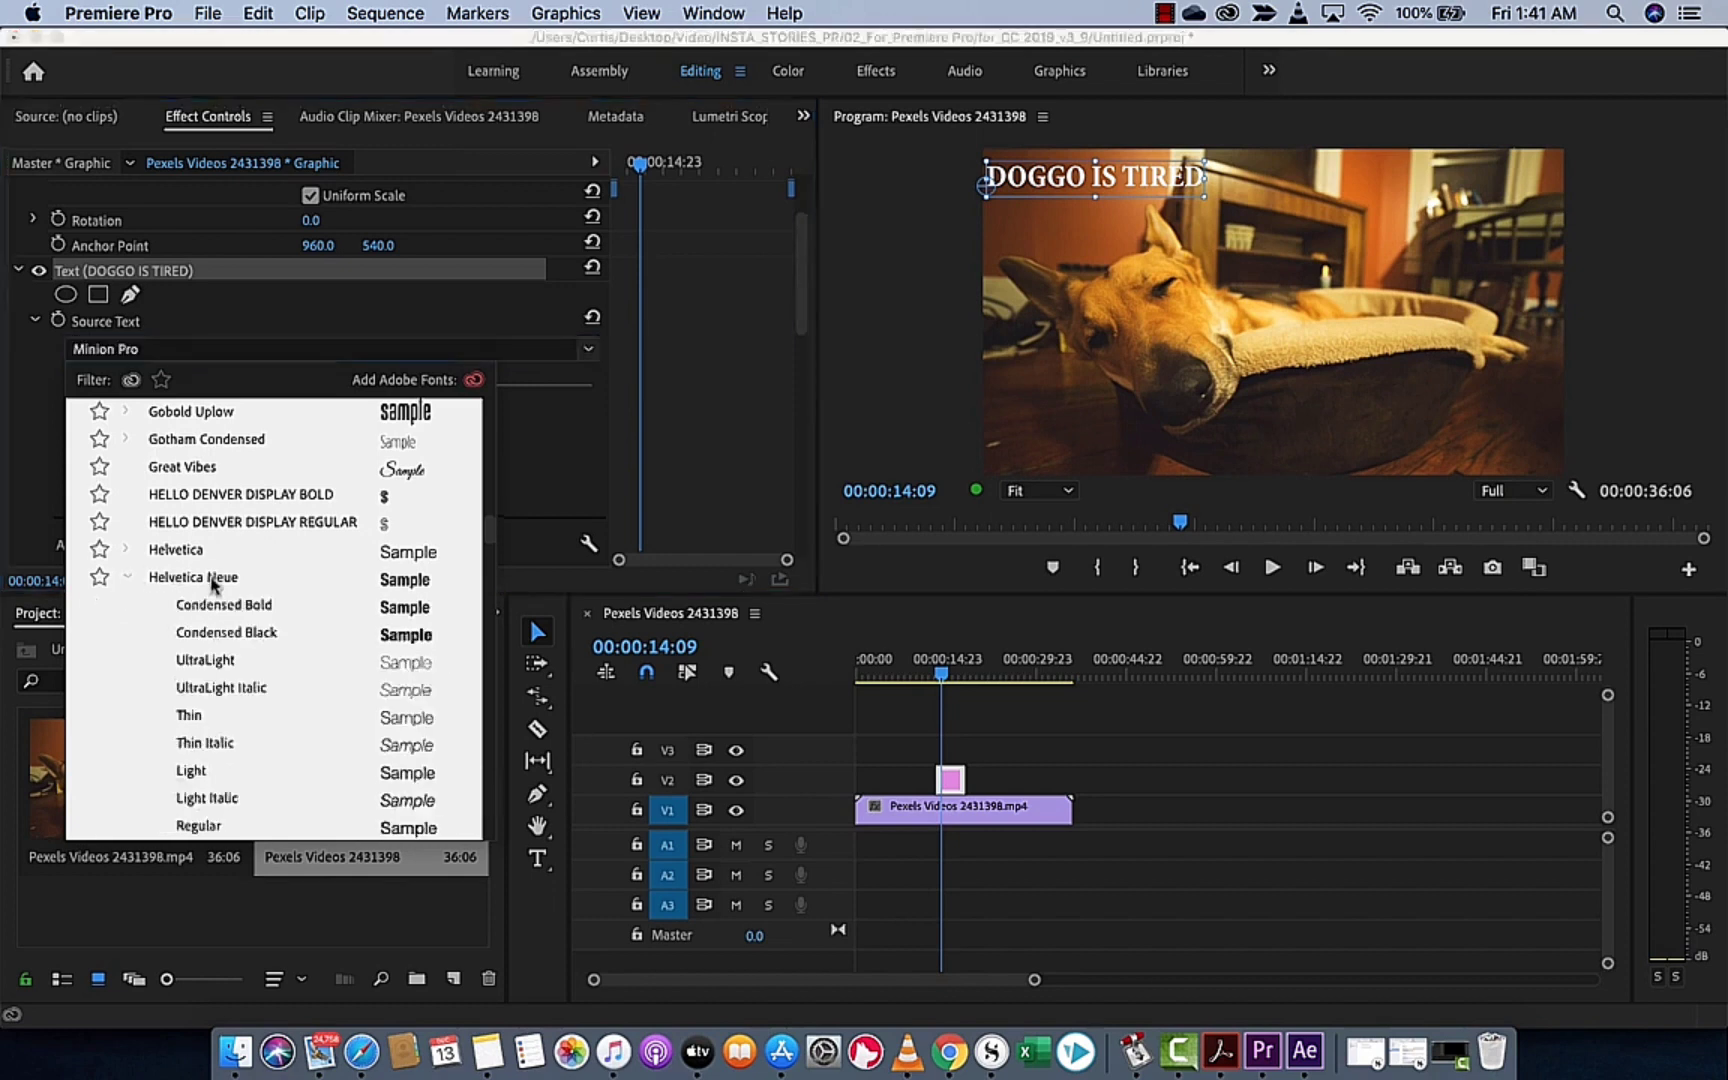
pyautogui.scroll(-3, 213, 585)
pyautogui.scroll(2, 213, 560)
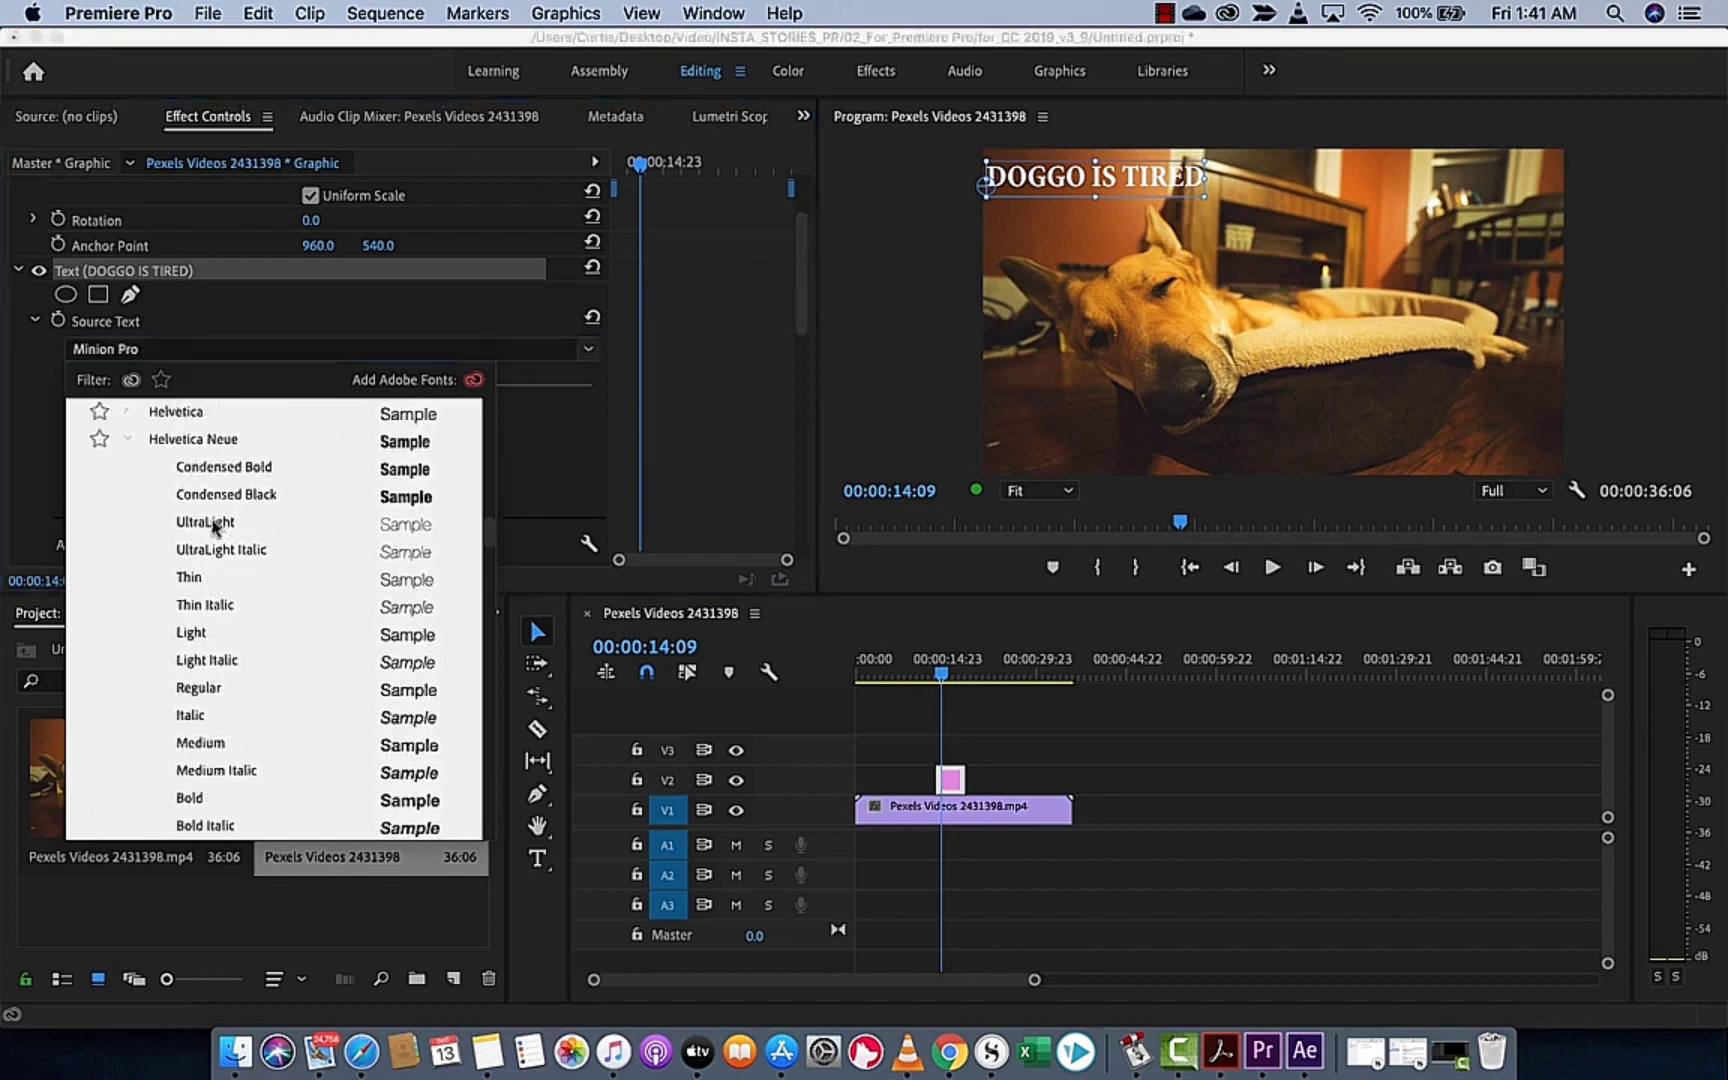
pyautogui.click(197, 633)
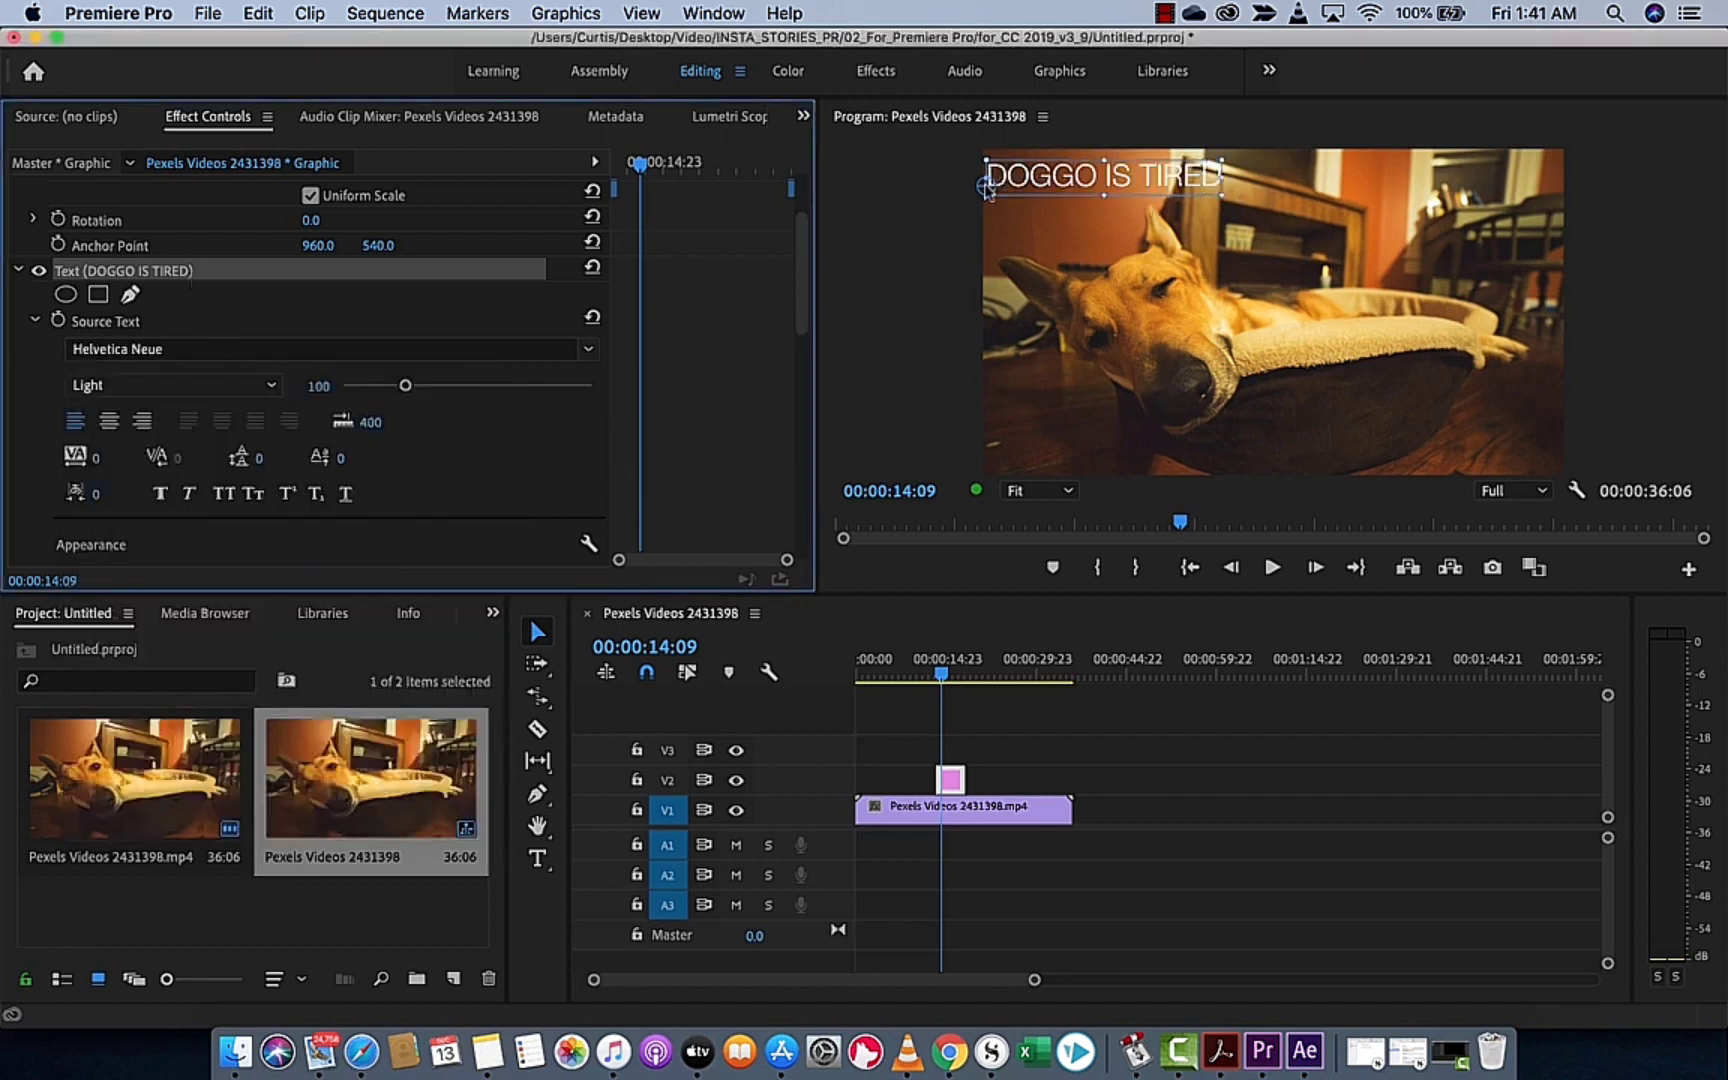
pyautogui.click(234, 387)
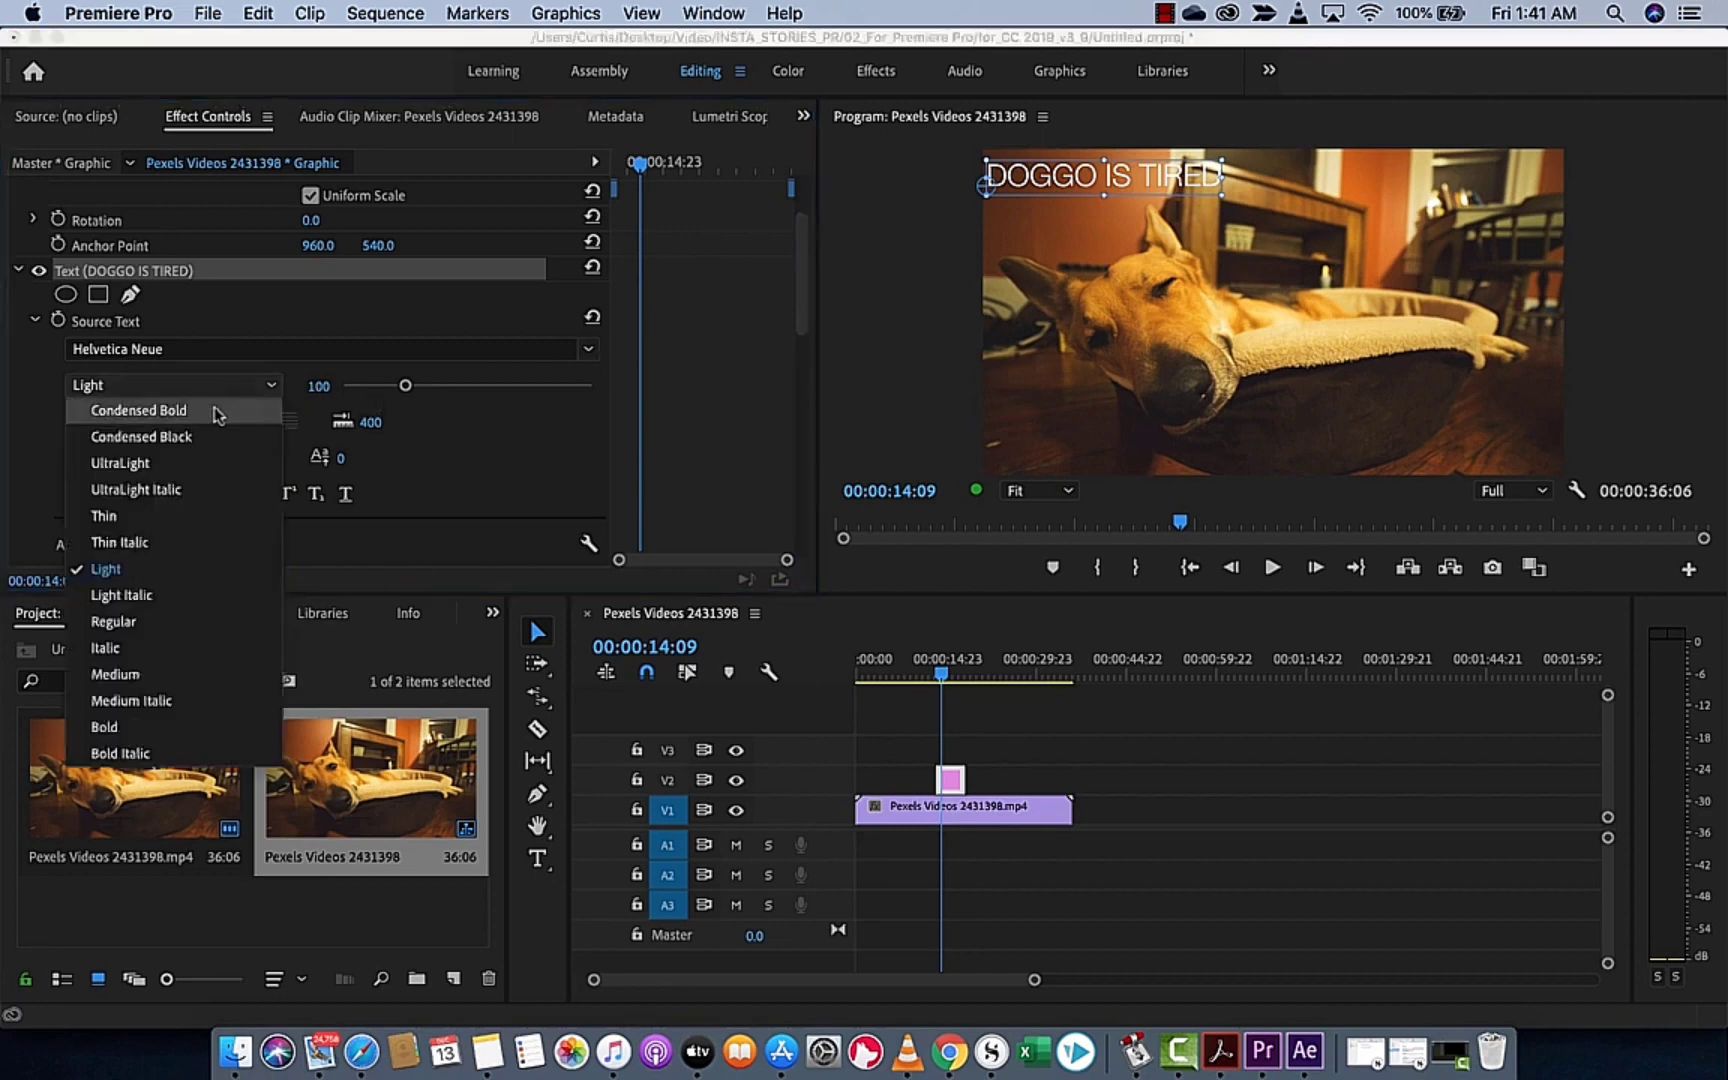
pyautogui.click(195, 390)
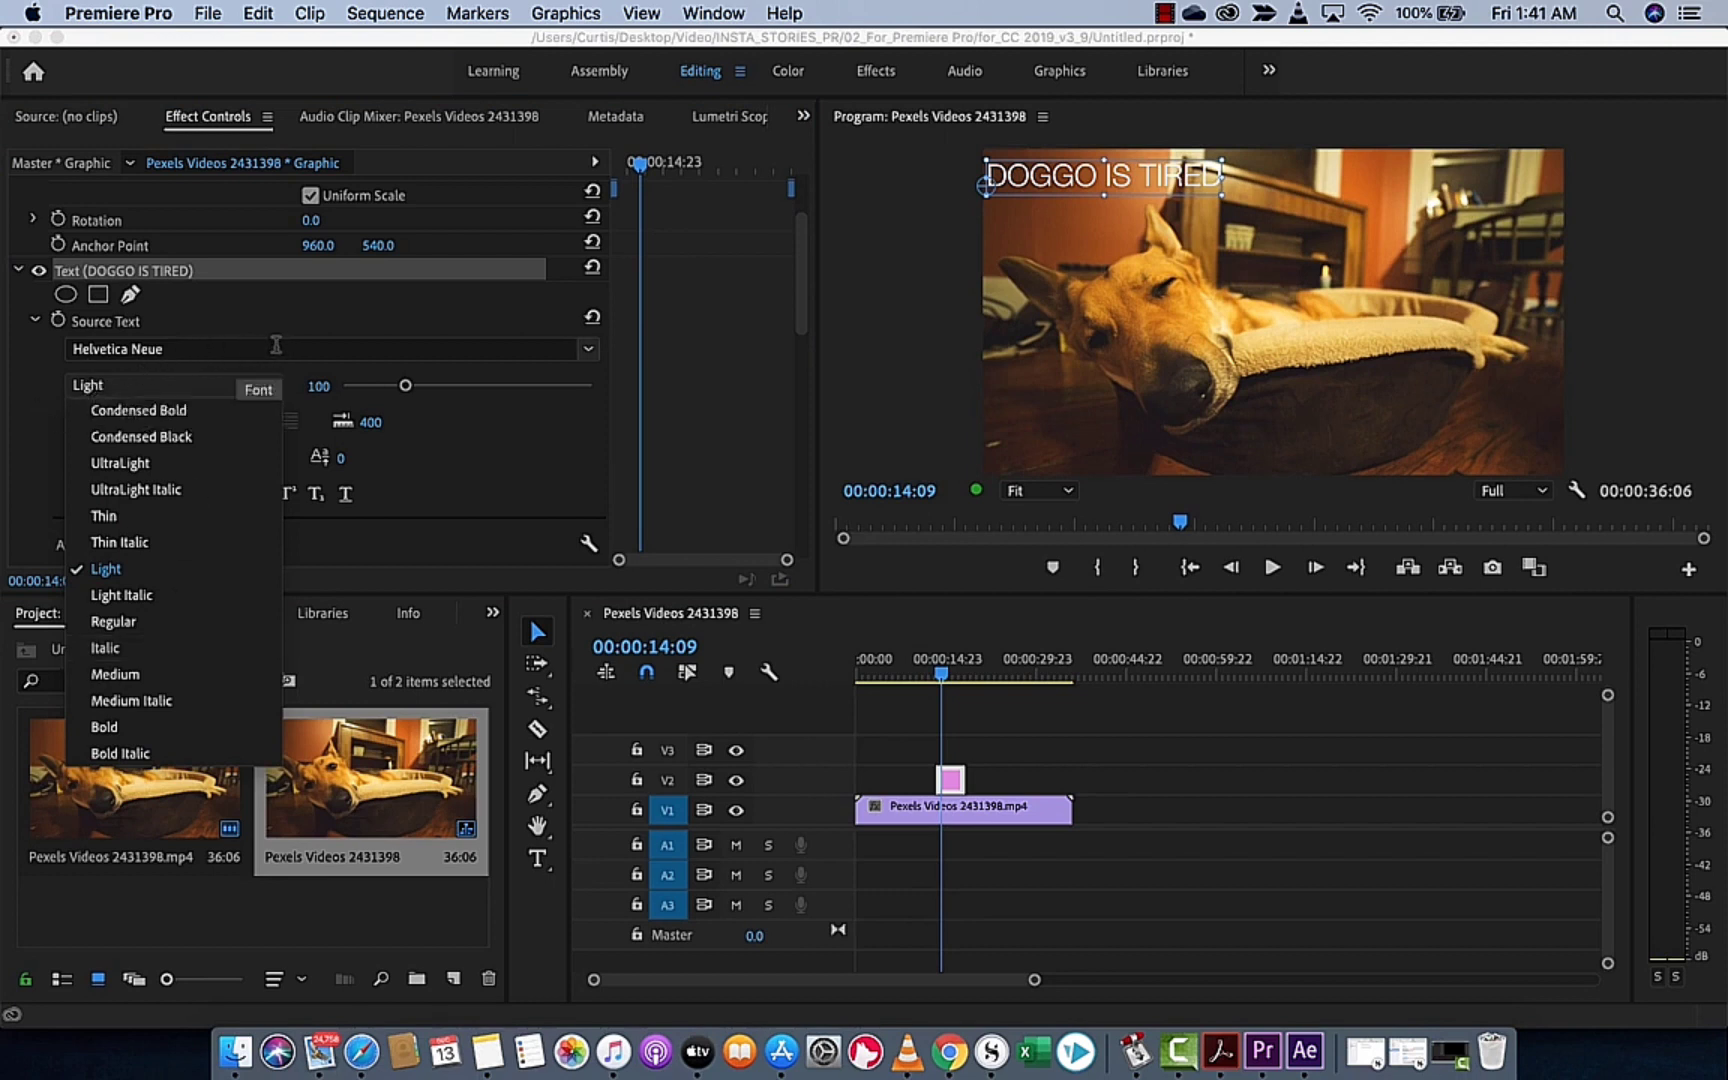
pyautogui.click(32, 404)
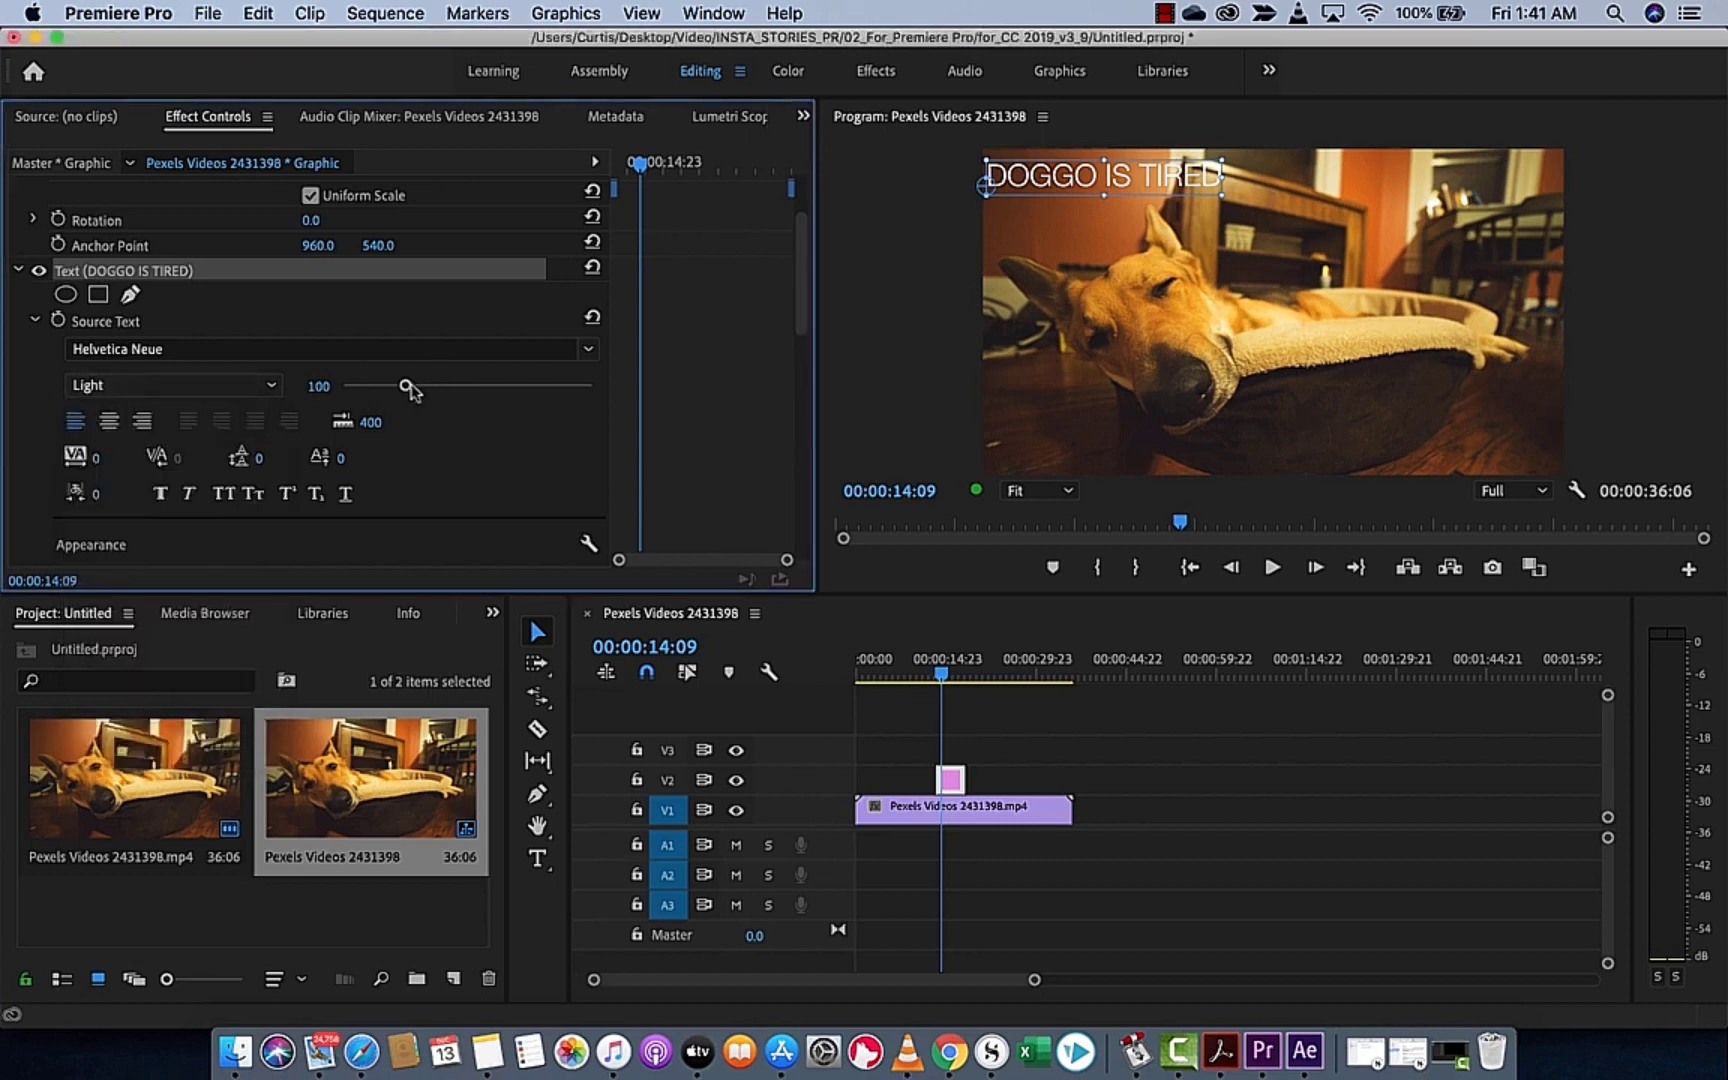
# Set the title's font size to 143 and nudge the title slightly inward from the upper-left corner of the video frame
pyautogui.moveTo(408, 393); pyautogui.dragTo(432, 394)
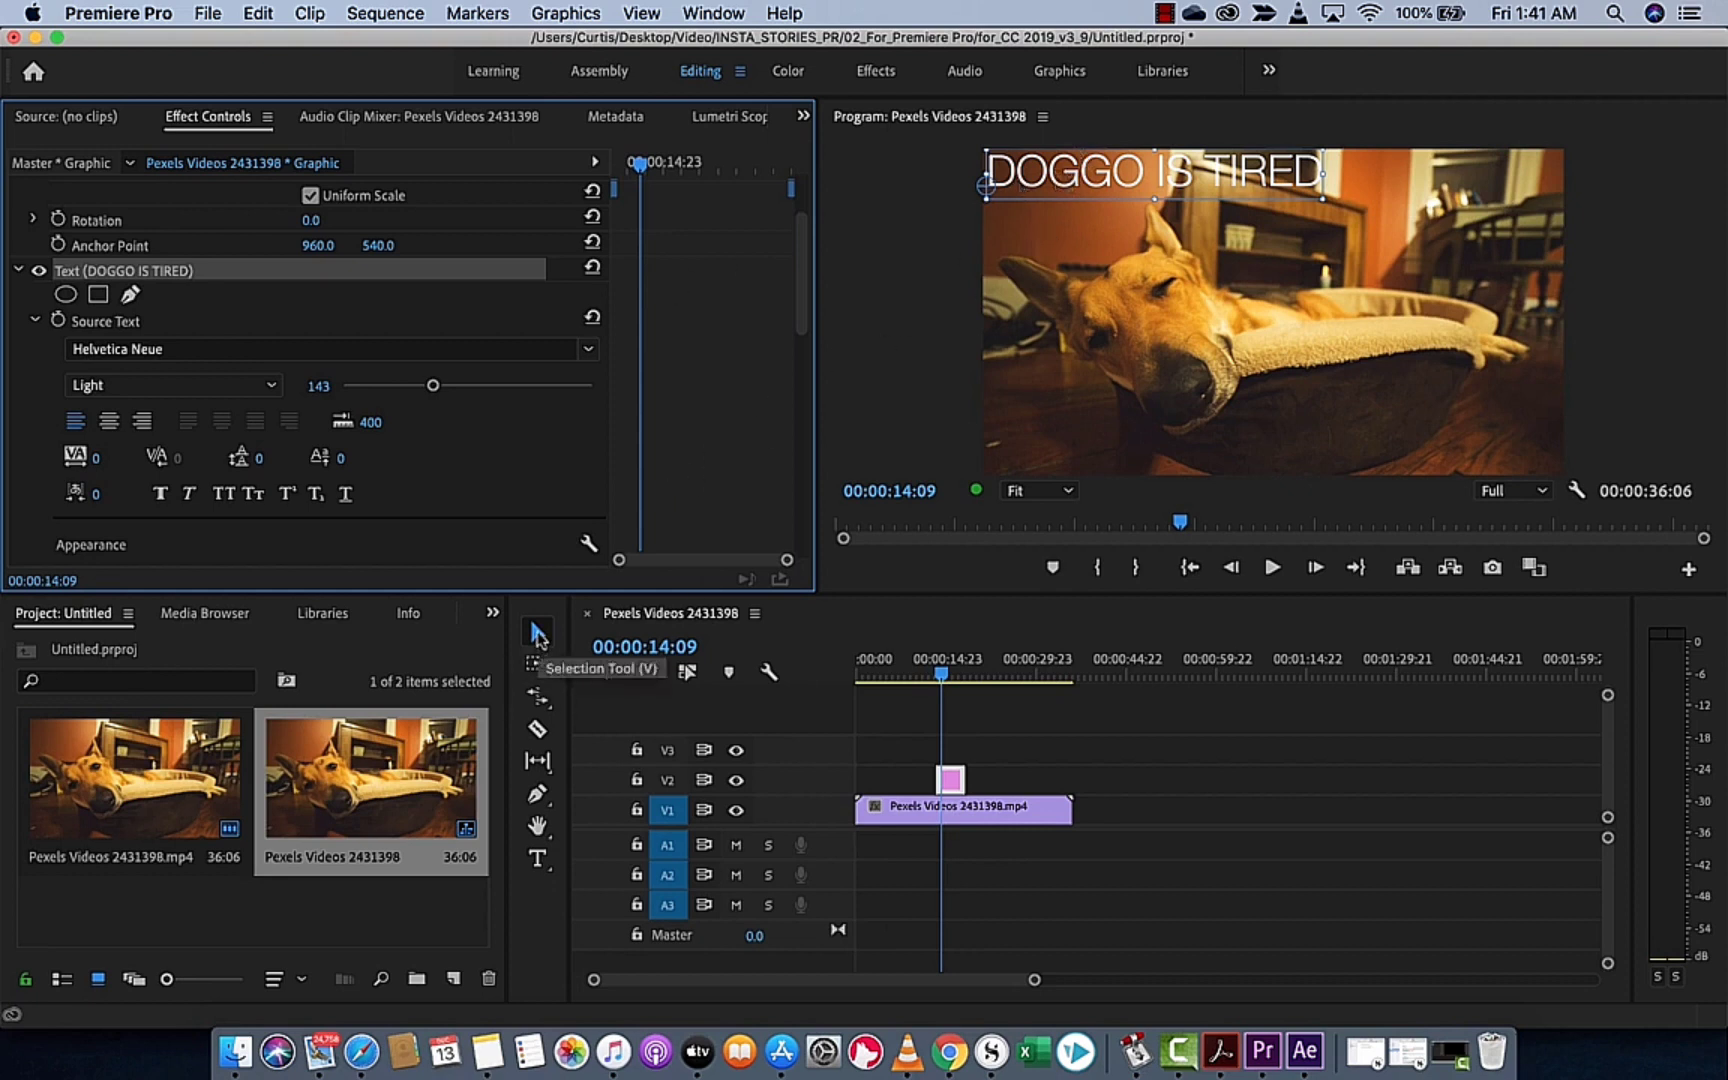
pyautogui.moveTo(1028, 185); pyautogui.dragTo(1035, 198)
# Try faux bold and faux italic on the title text and switch both styles off again
pyautogui.scroll(-3, 150, 440)
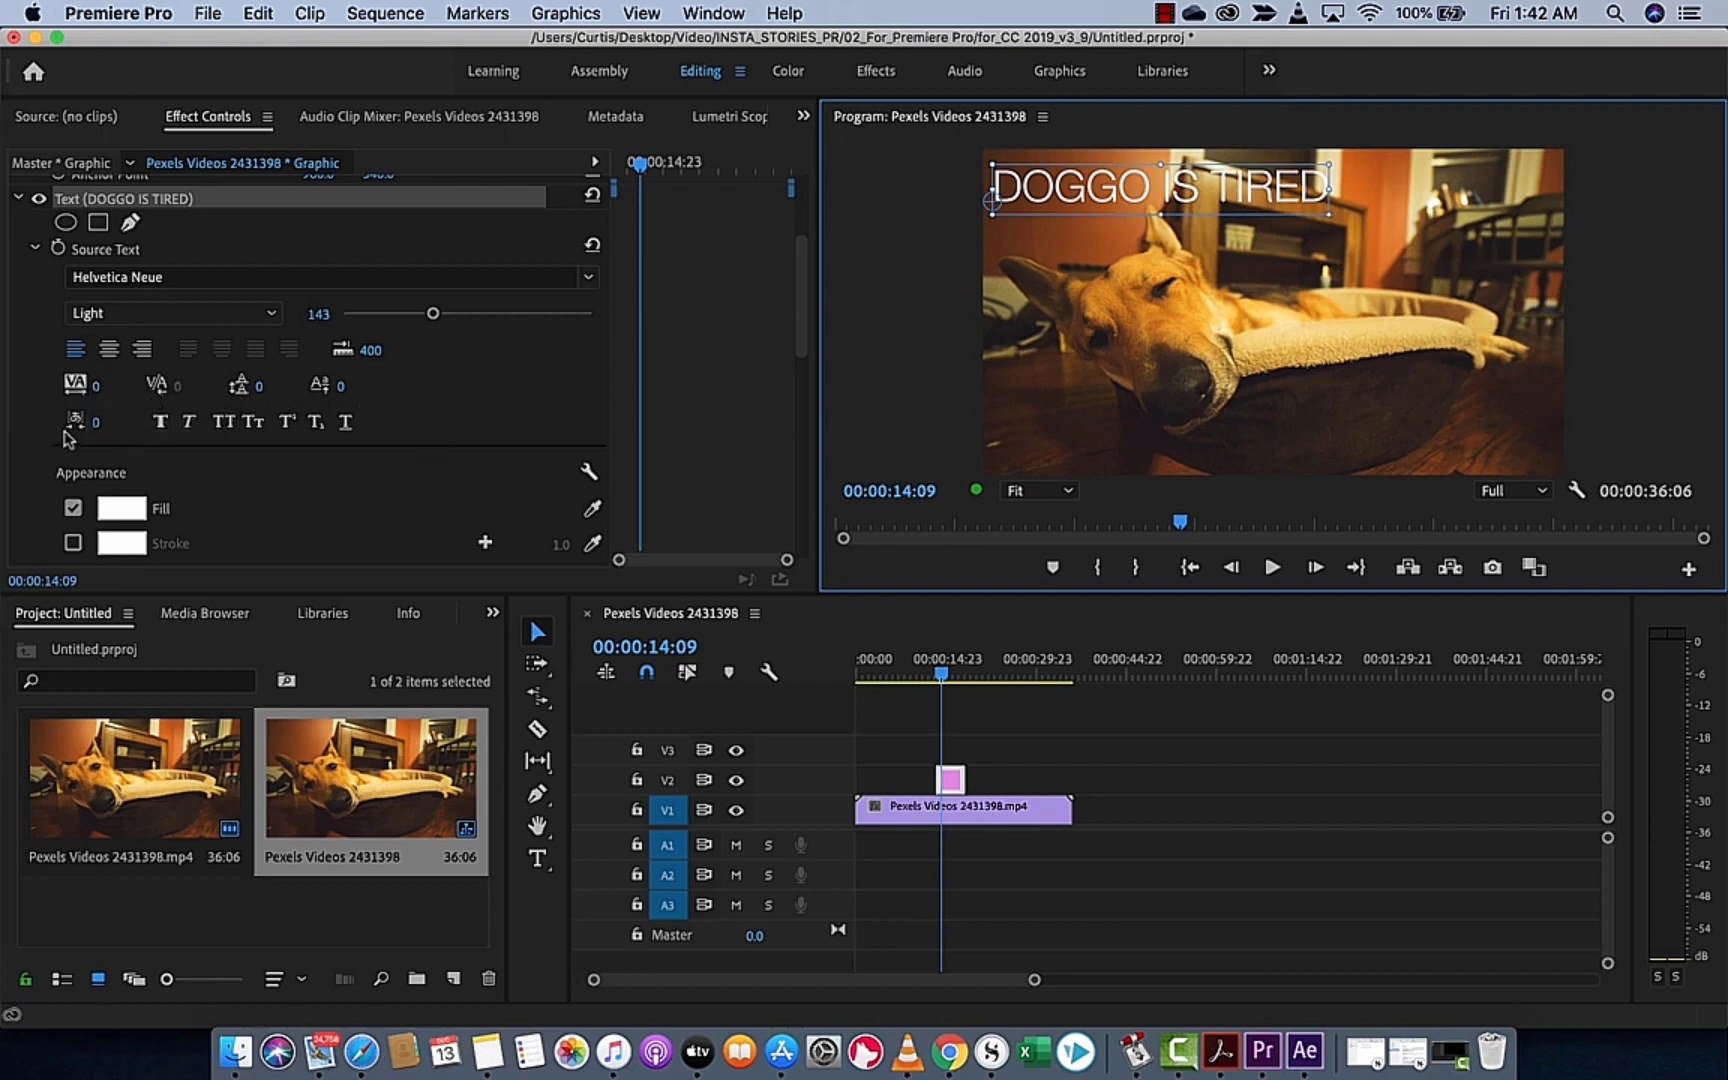
pyautogui.scroll(-1, 460, 472)
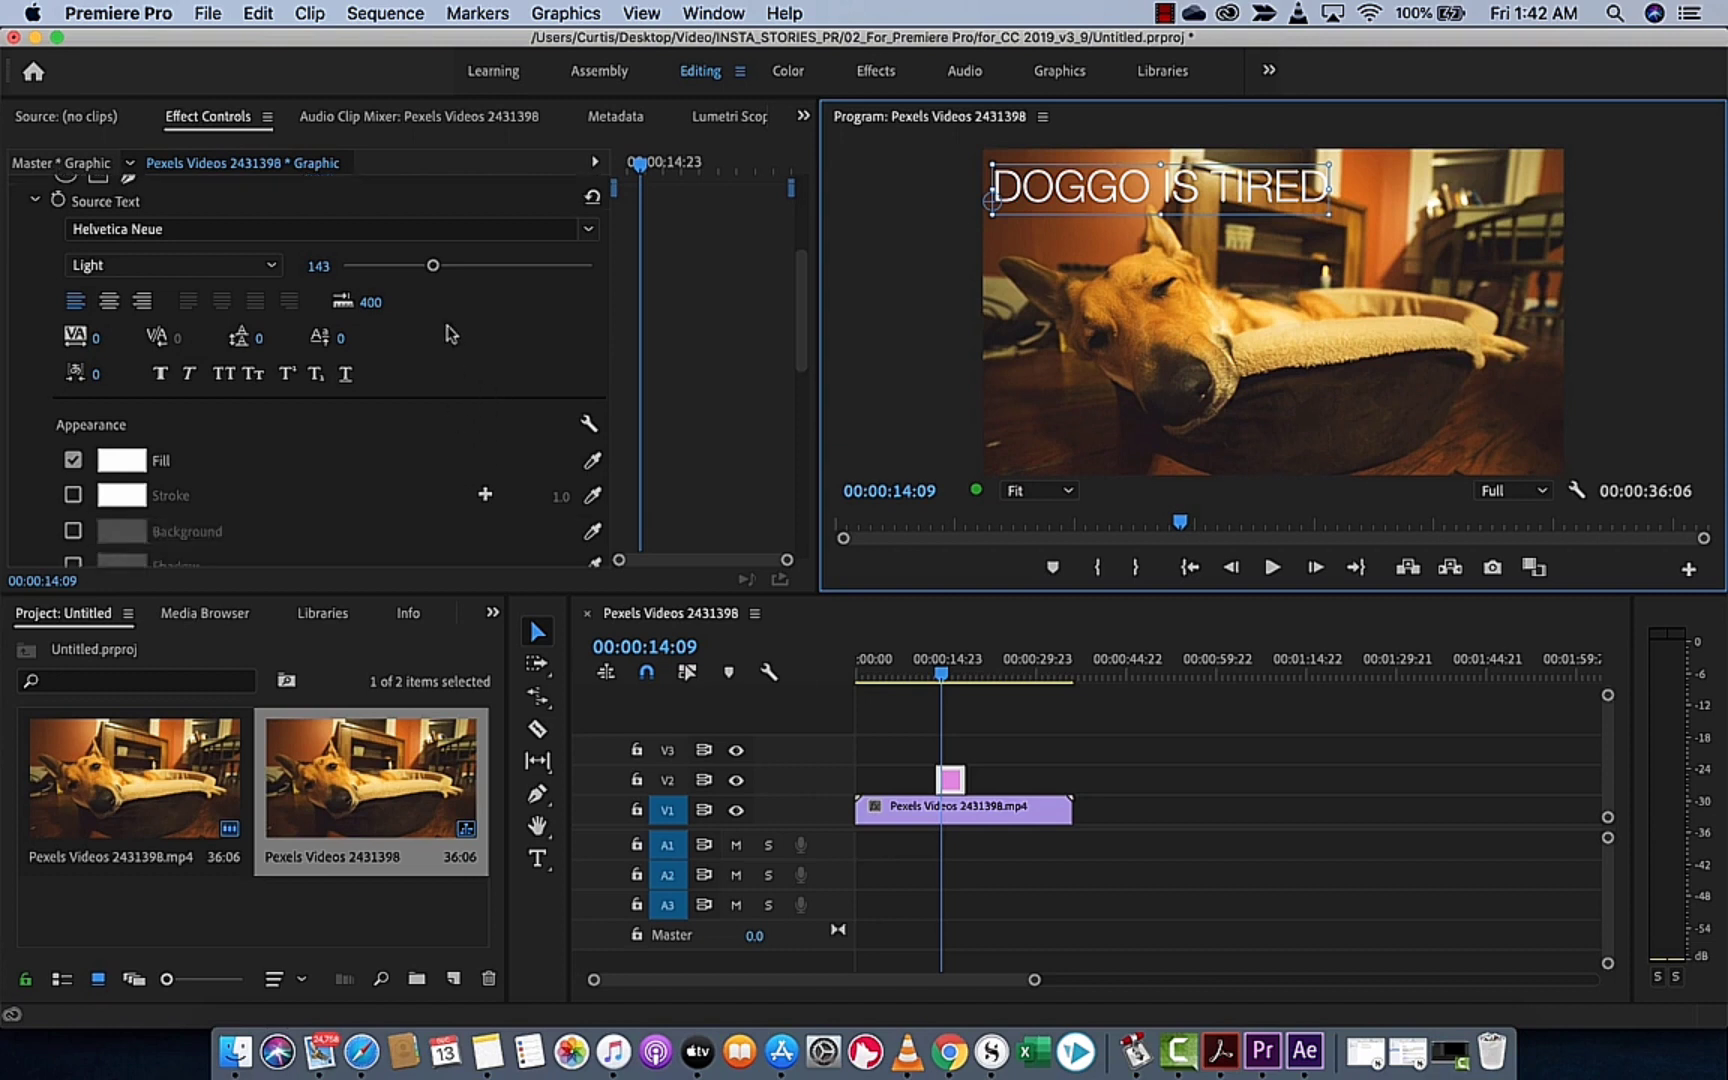
pyautogui.click(160, 376)
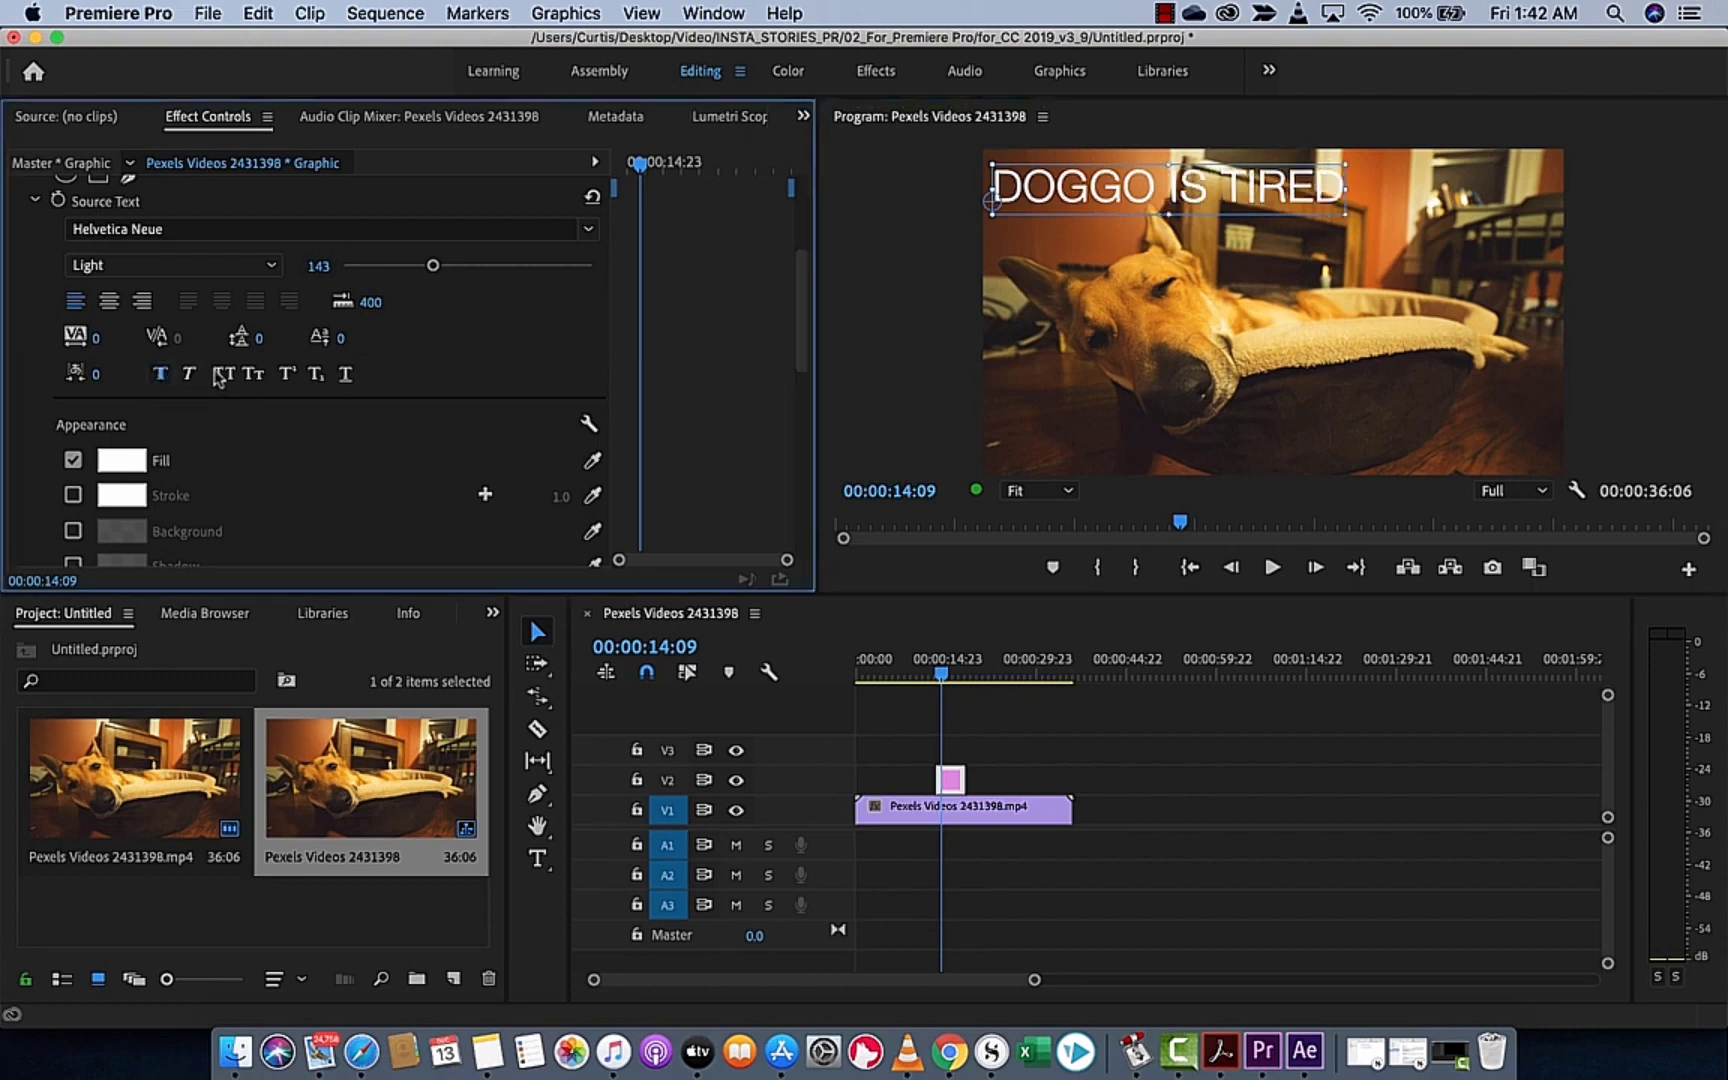
pyautogui.click(229, 376)
pyautogui.click(185, 377)
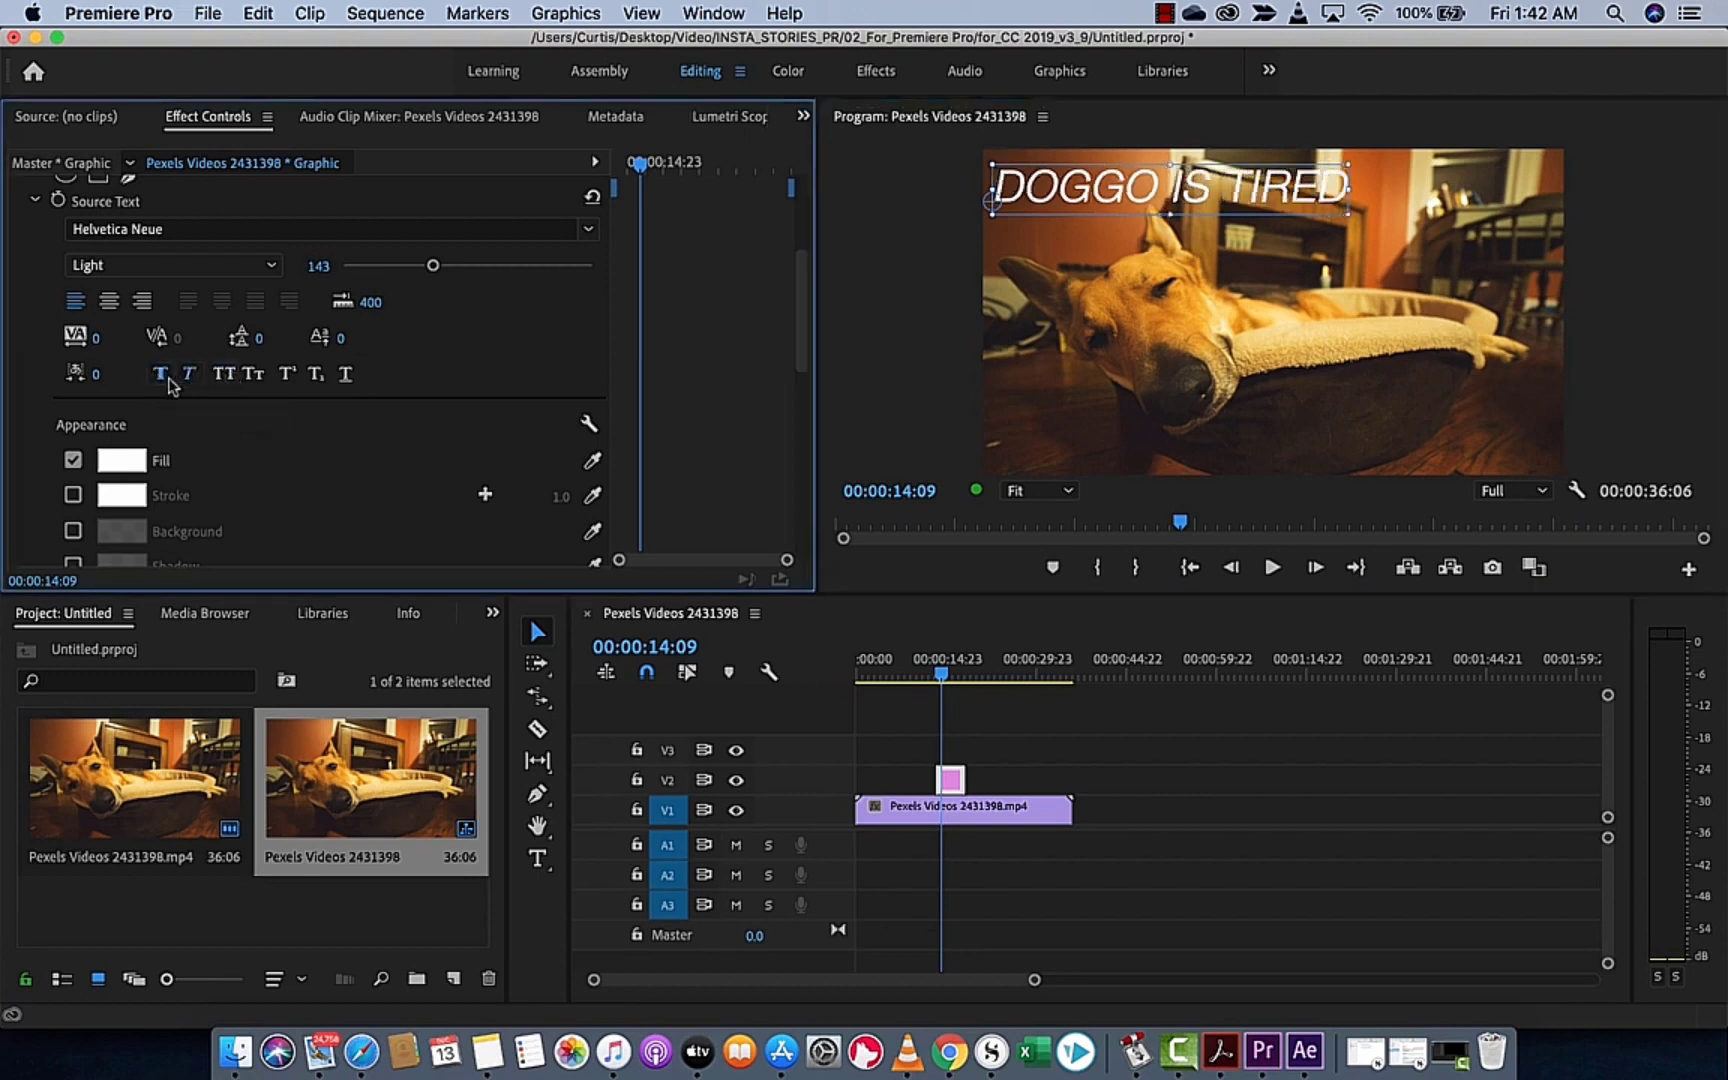
pyautogui.click(168, 377)
pyautogui.click(190, 377)
# Change the title's fill color to a saturated blue
pyautogui.scroll(-5, 226, 430)
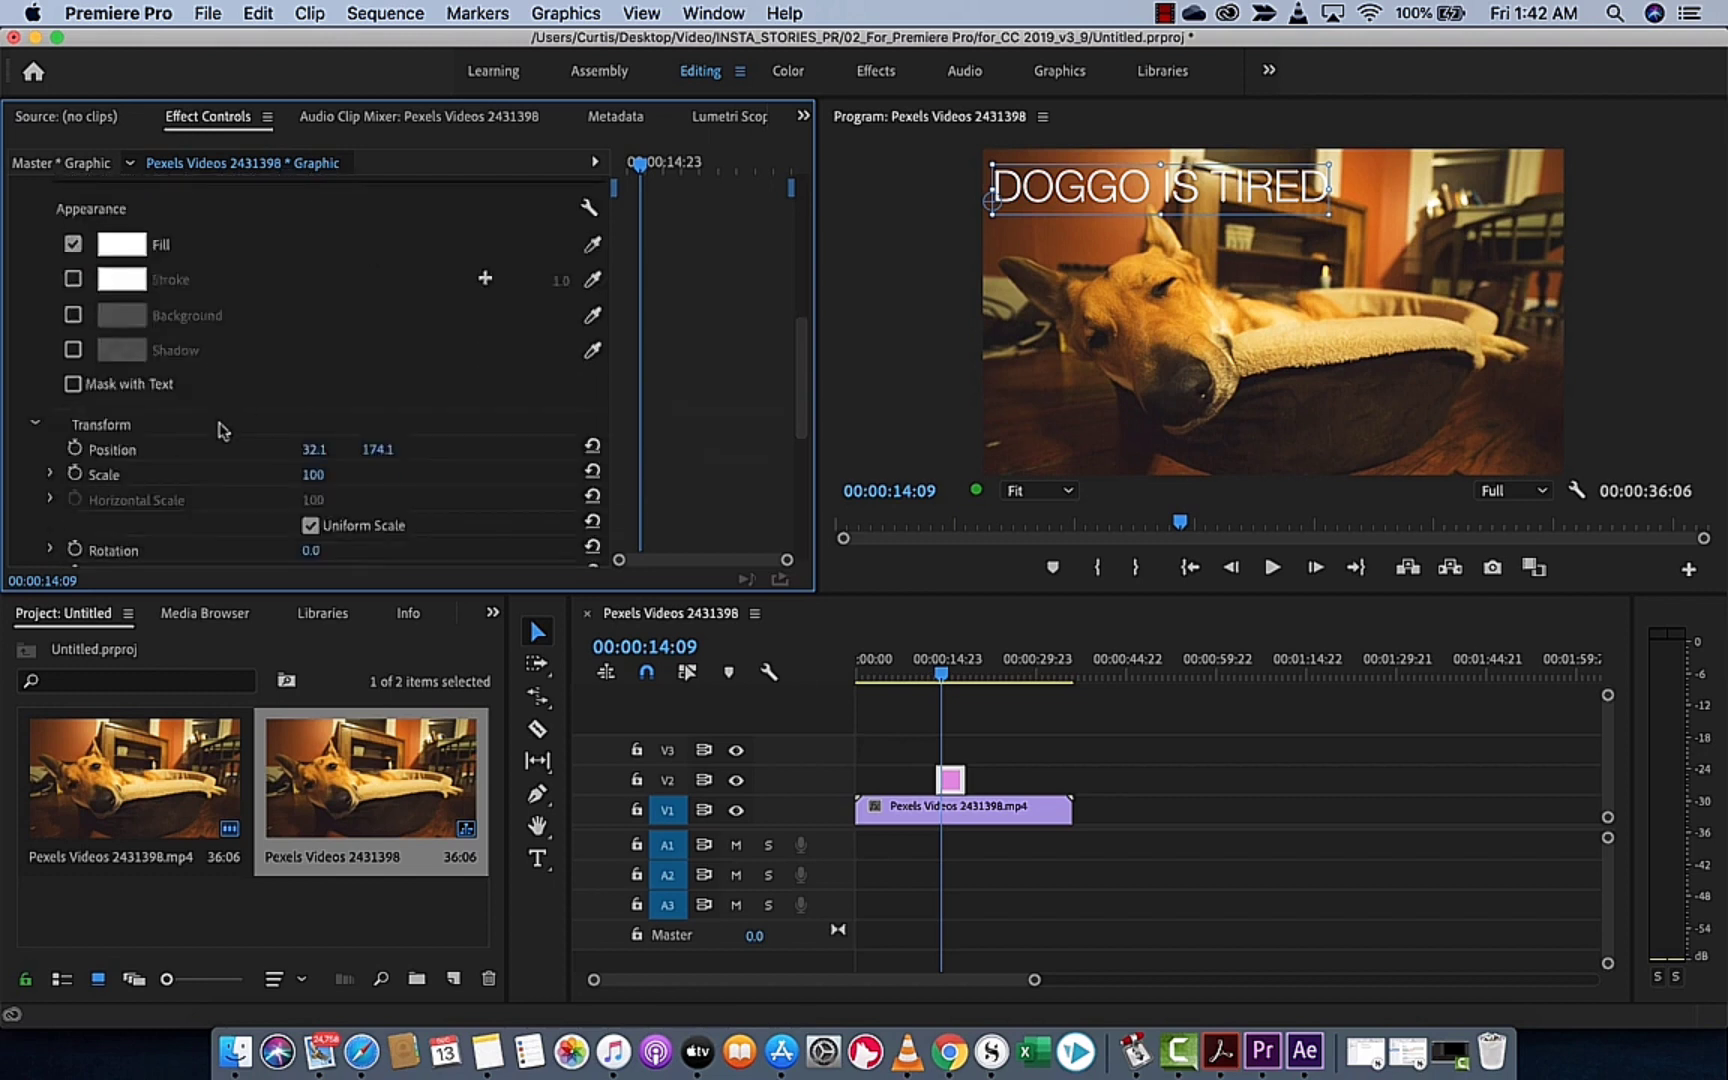
pyautogui.scroll(2, 226, 430)
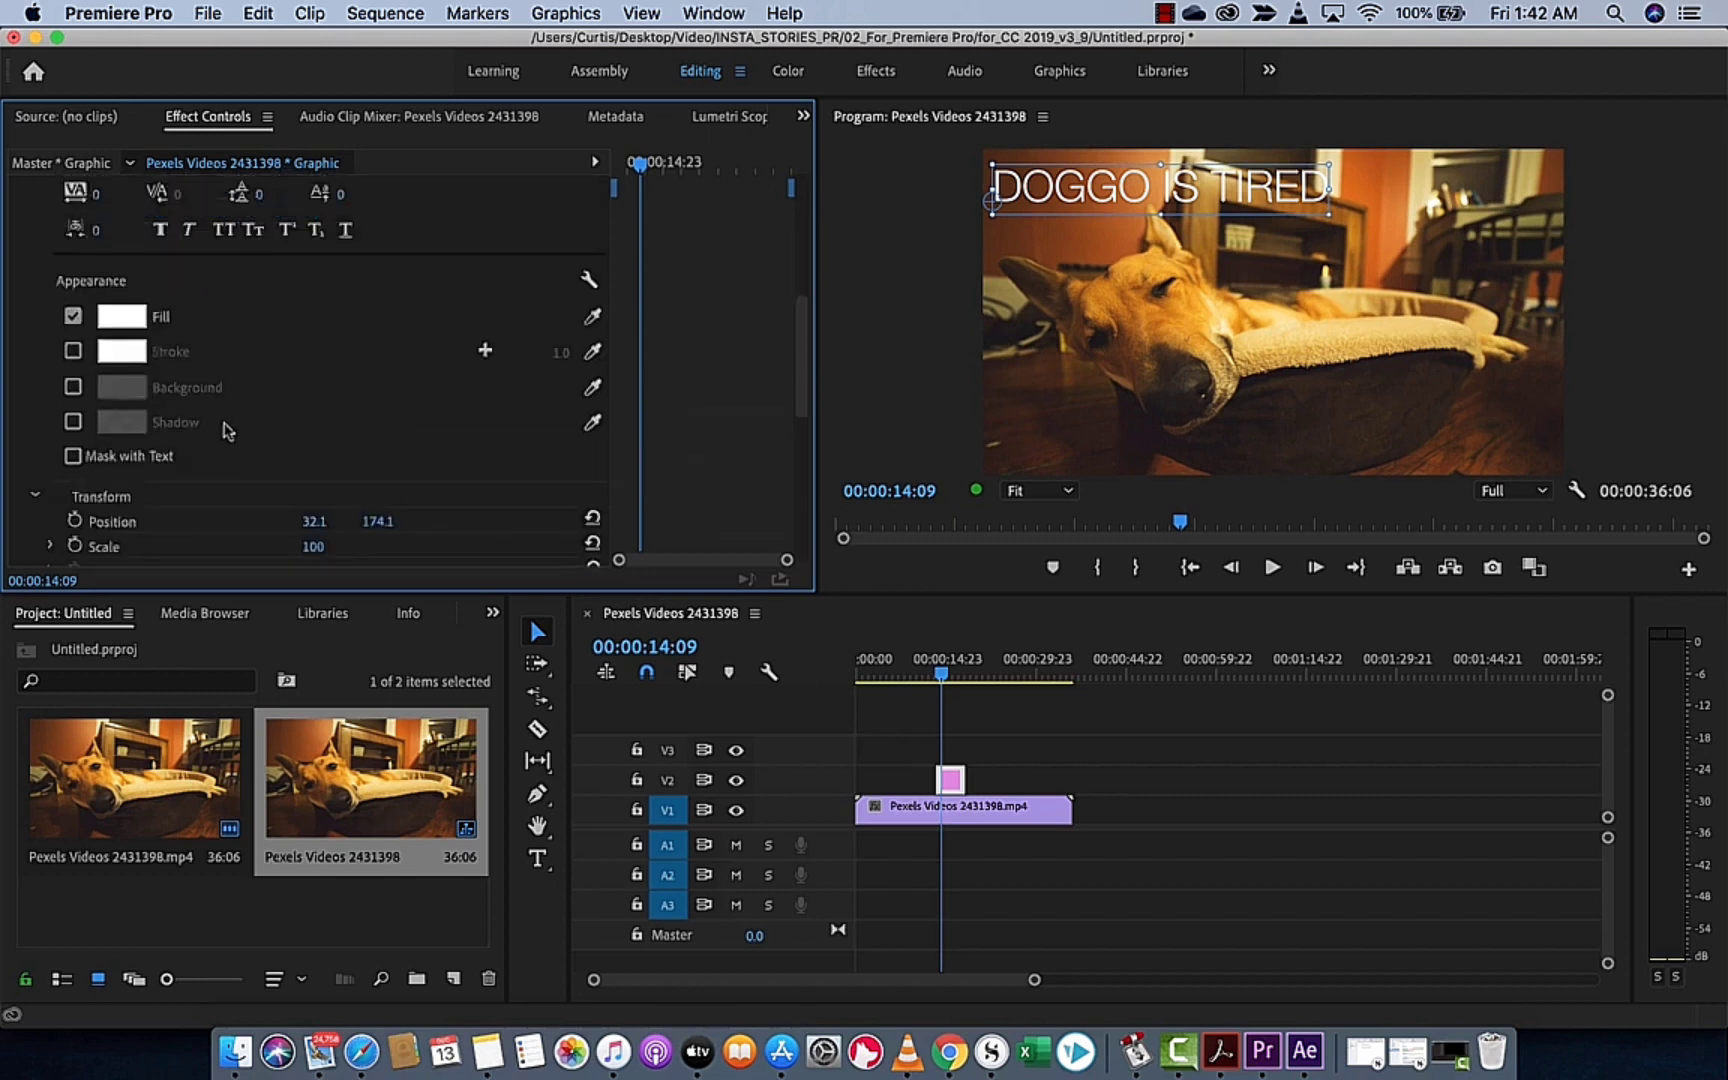
pyautogui.click(113, 322)
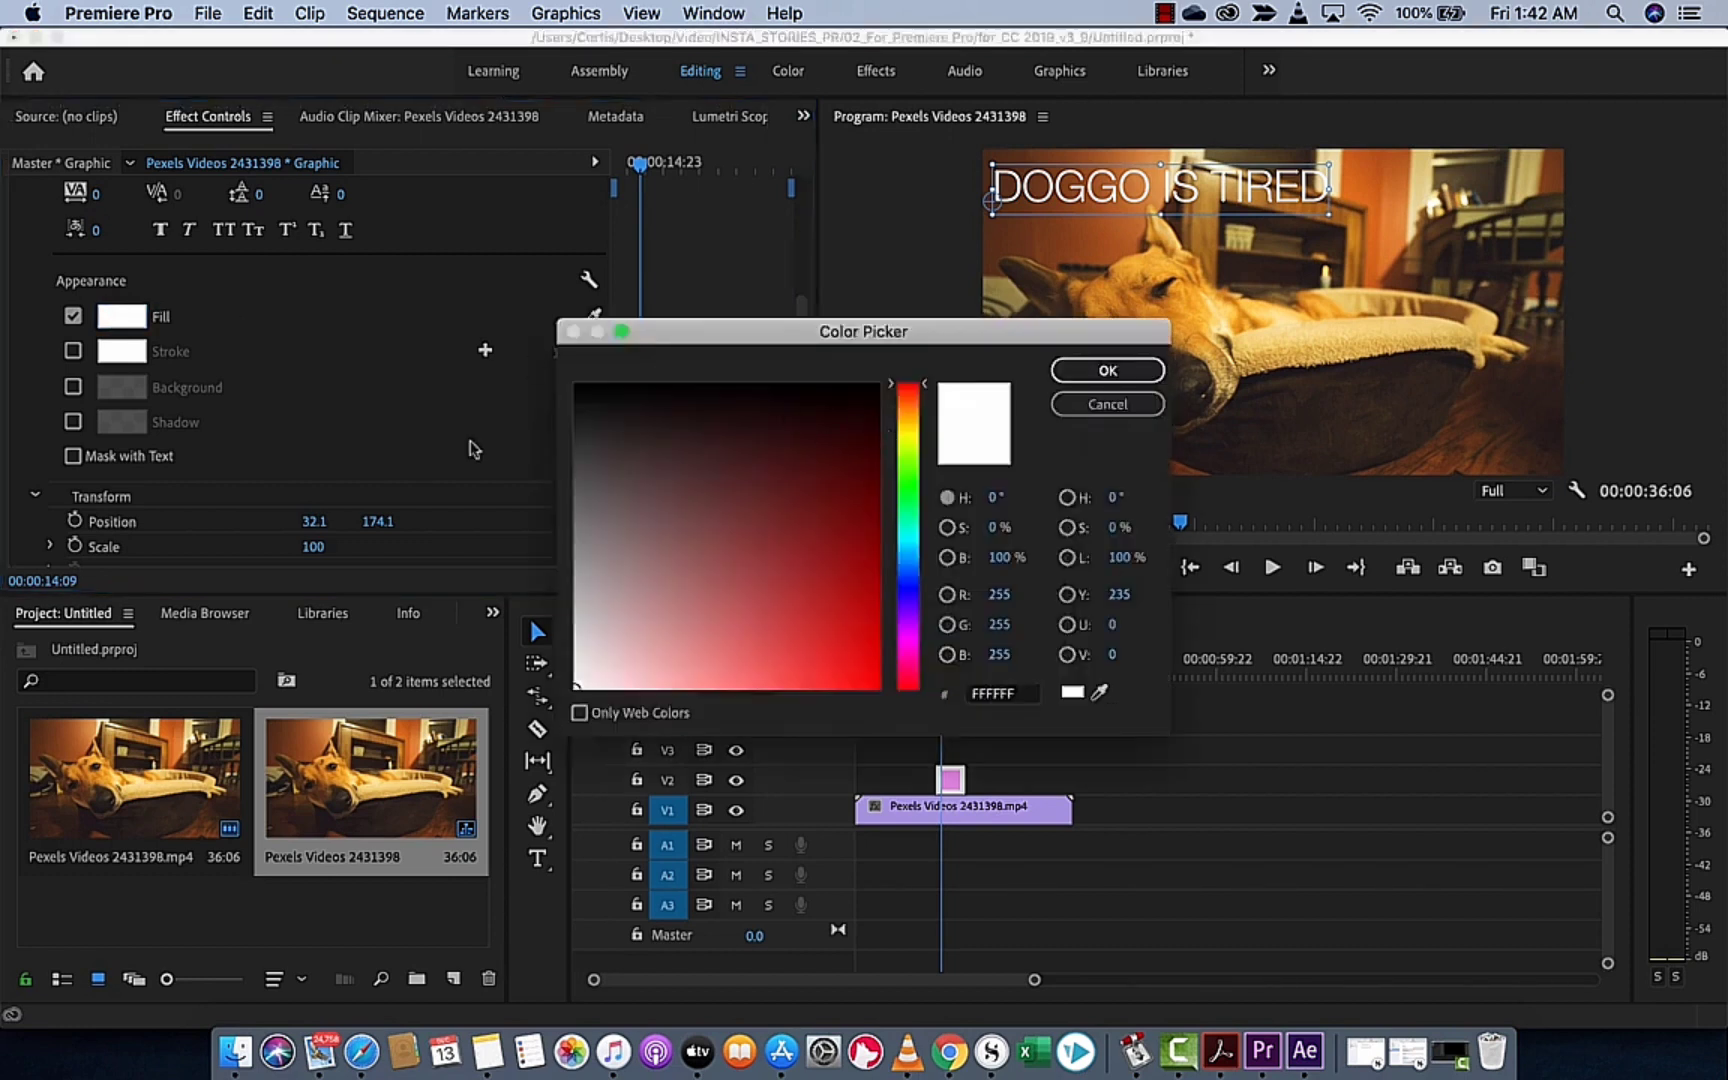
pyautogui.moveTo(826, 645)
pyautogui.mouseDown()
pyautogui.moveTo(841, 652)
pyautogui.moveTo(873, 574)
pyautogui.moveTo(914, 590)
pyautogui.moveTo(876, 615)
pyautogui.moveTo(879, 647)
pyautogui.mouseUp()
pyautogui.click(1125, 372)
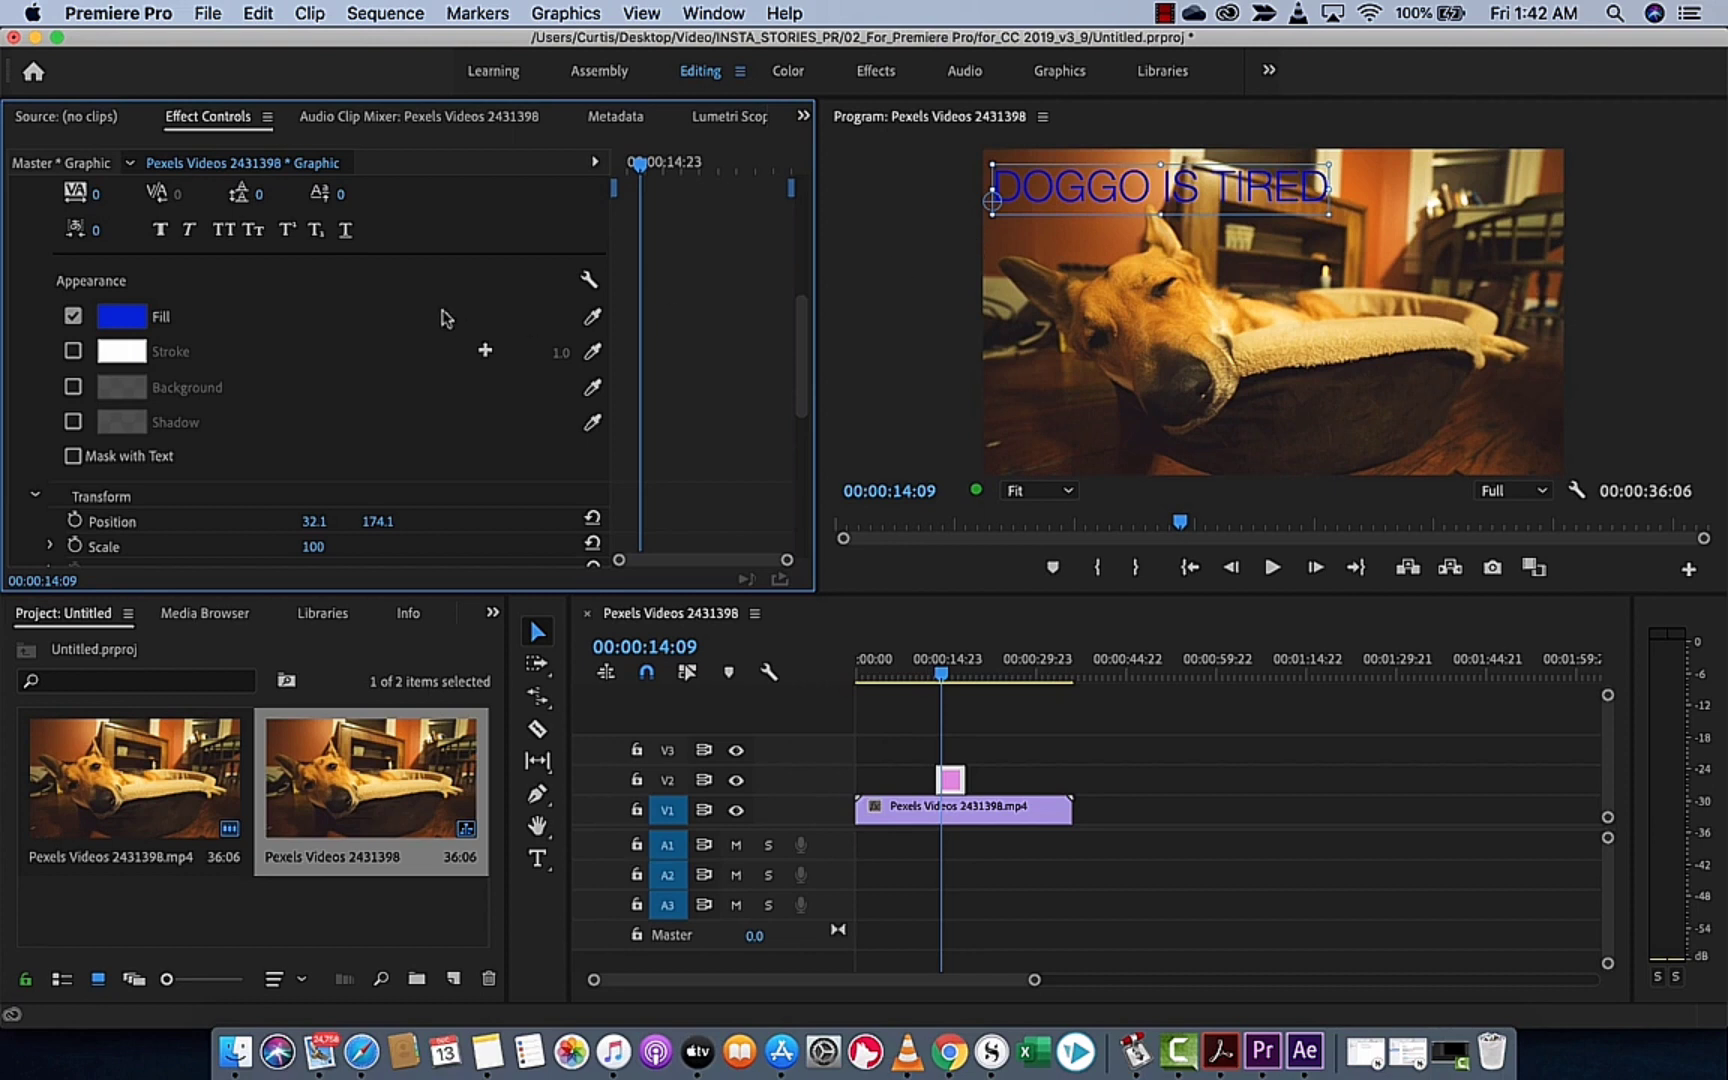
# Add a white stroke with a width of 7.0 to the title and turn on its shadow
pyautogui.click(72, 352)
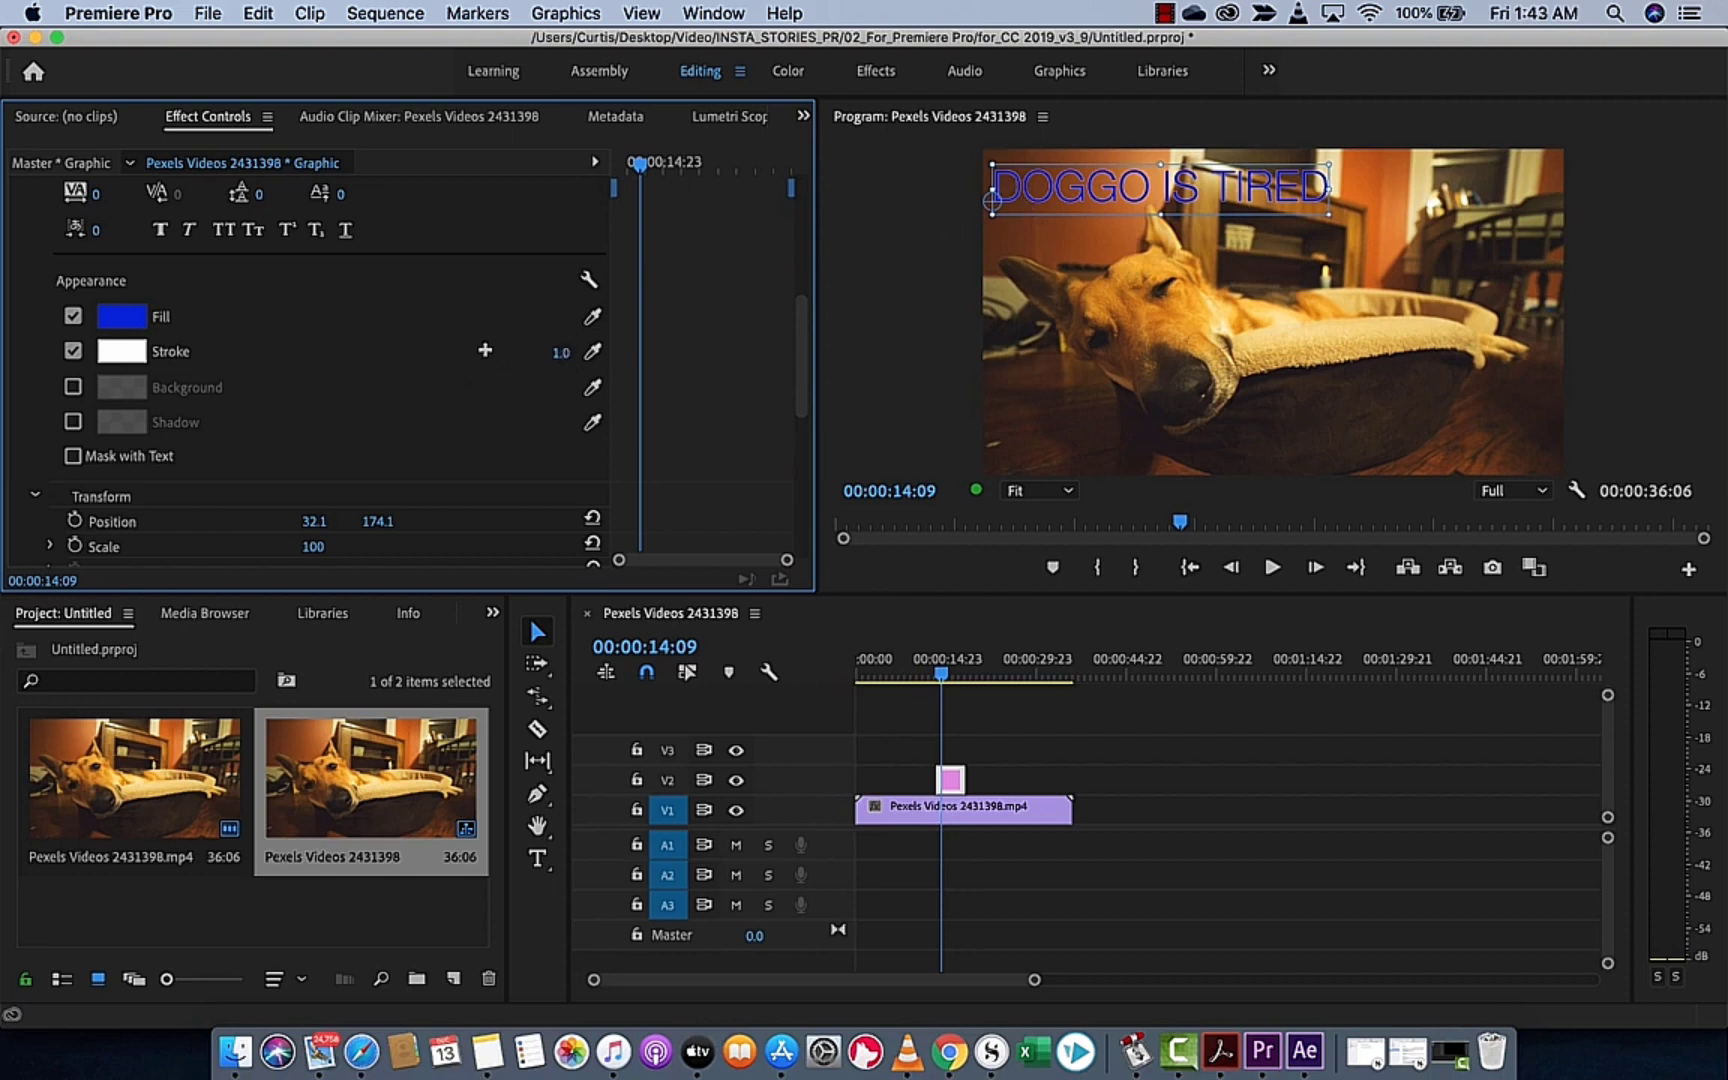
pyautogui.moveTo(561, 352); pyautogui.dragTo(600, 352)
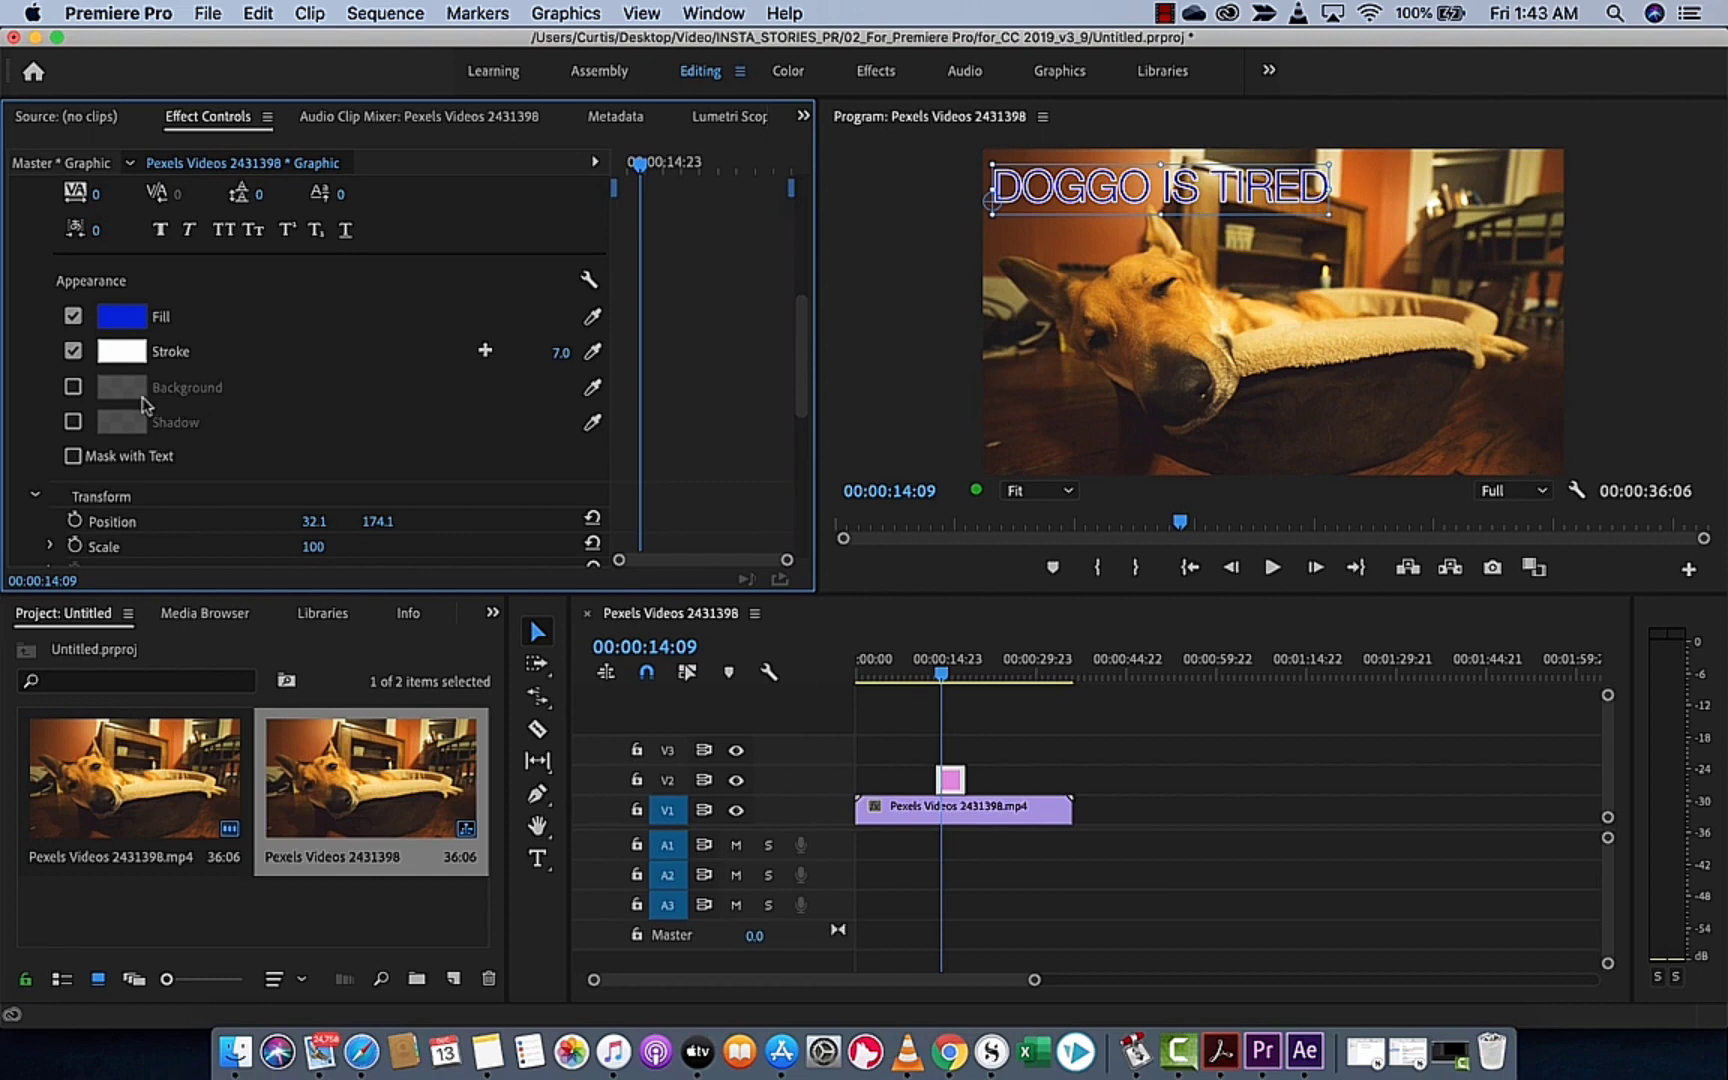
pyautogui.scroll(-1, 183, 402)
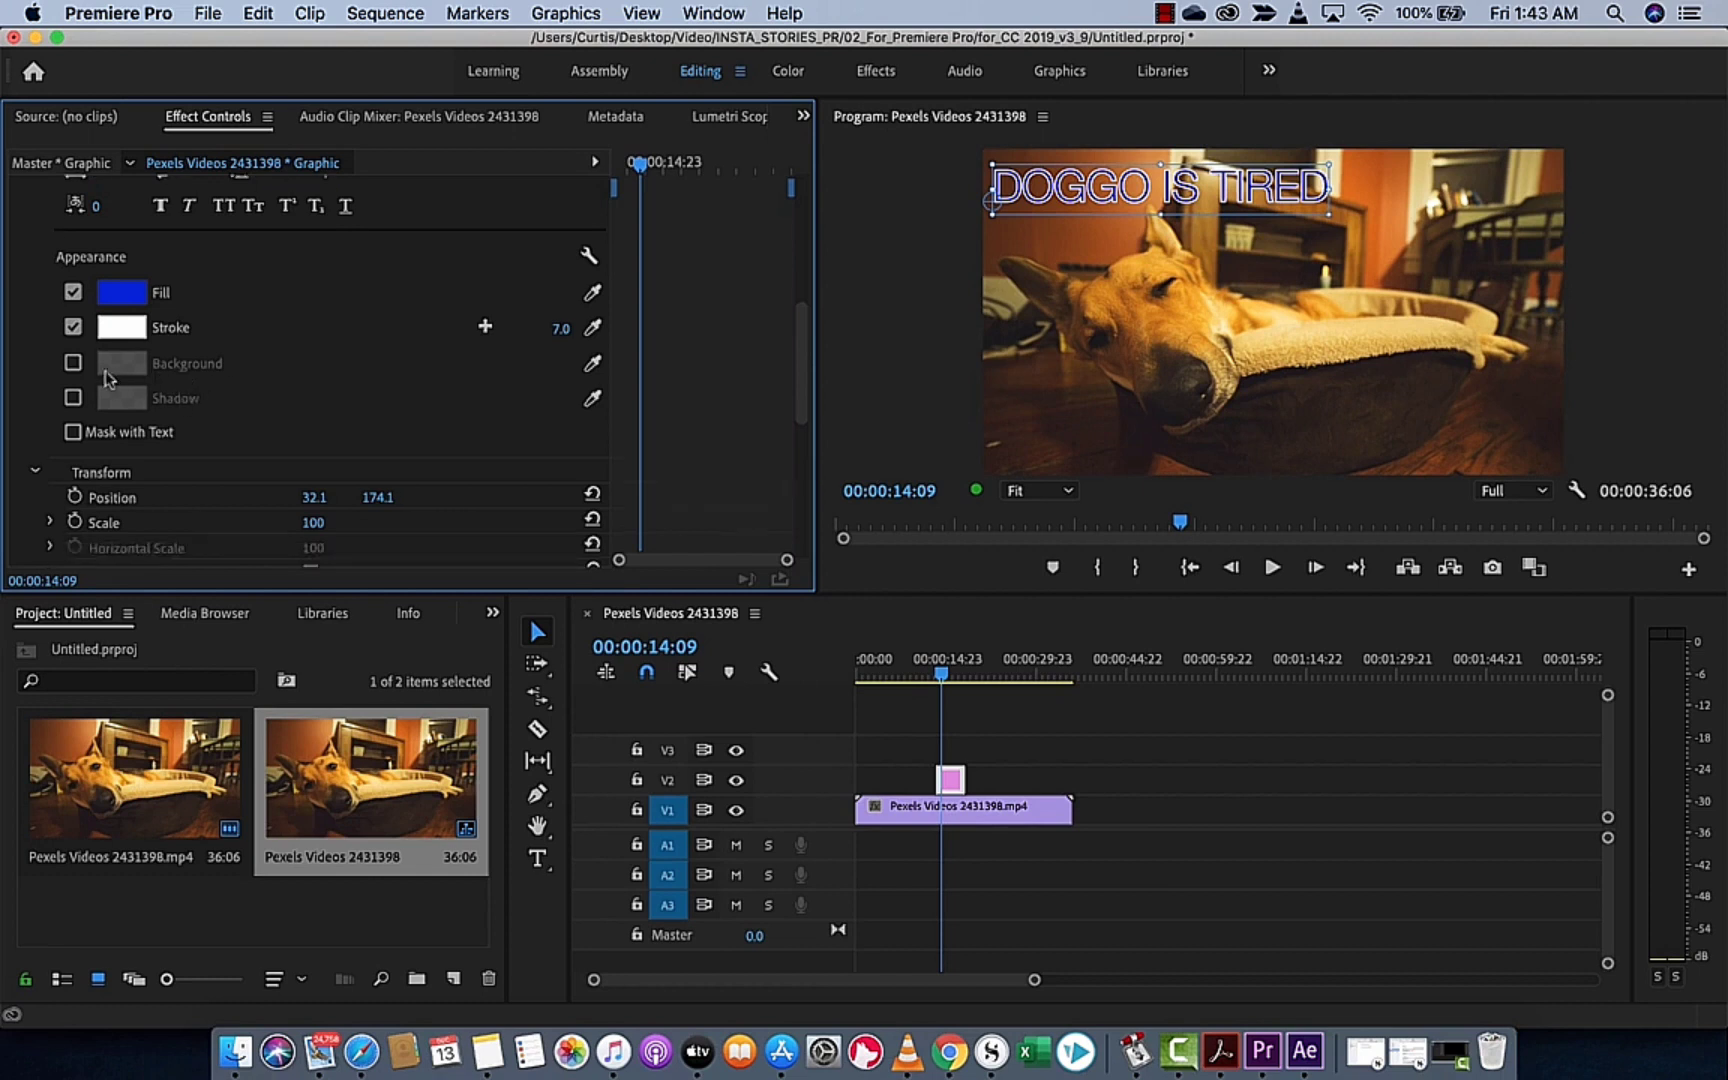
pyautogui.click(73, 398)
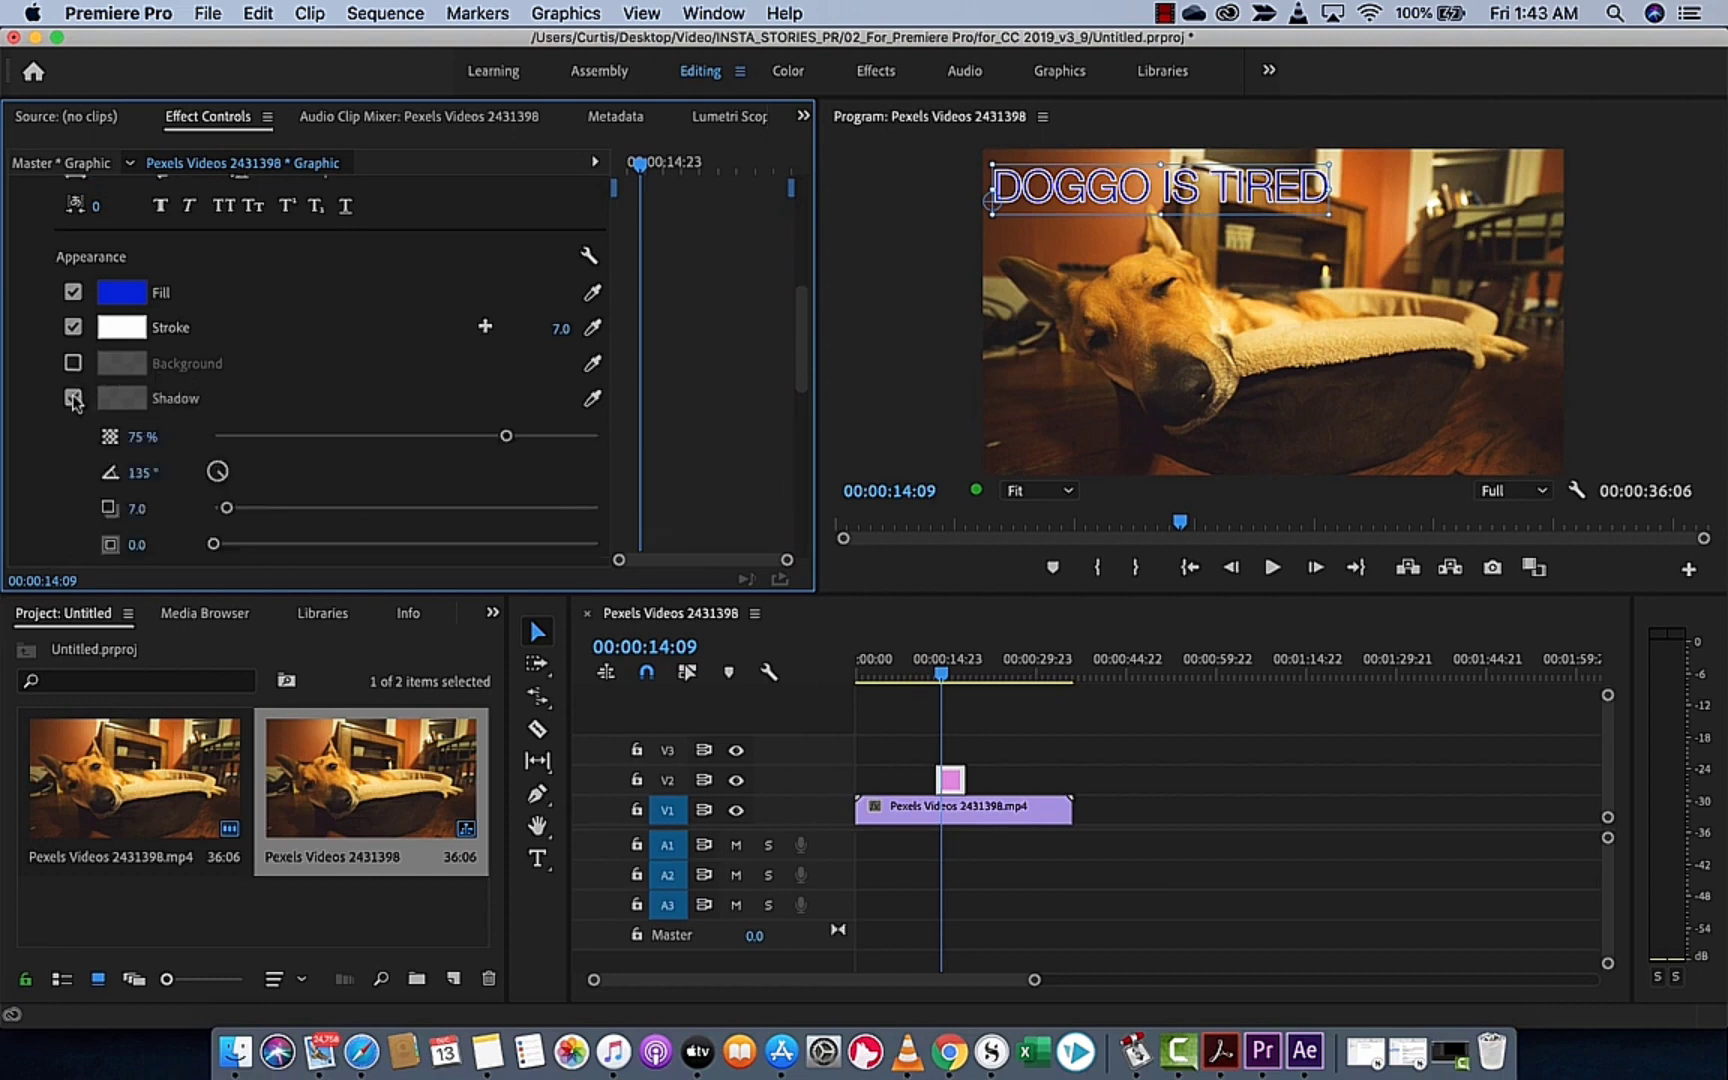
# Add a red FF0000 background to the title with 100% opacity and a size of 31.8
pyautogui.click(73, 363)
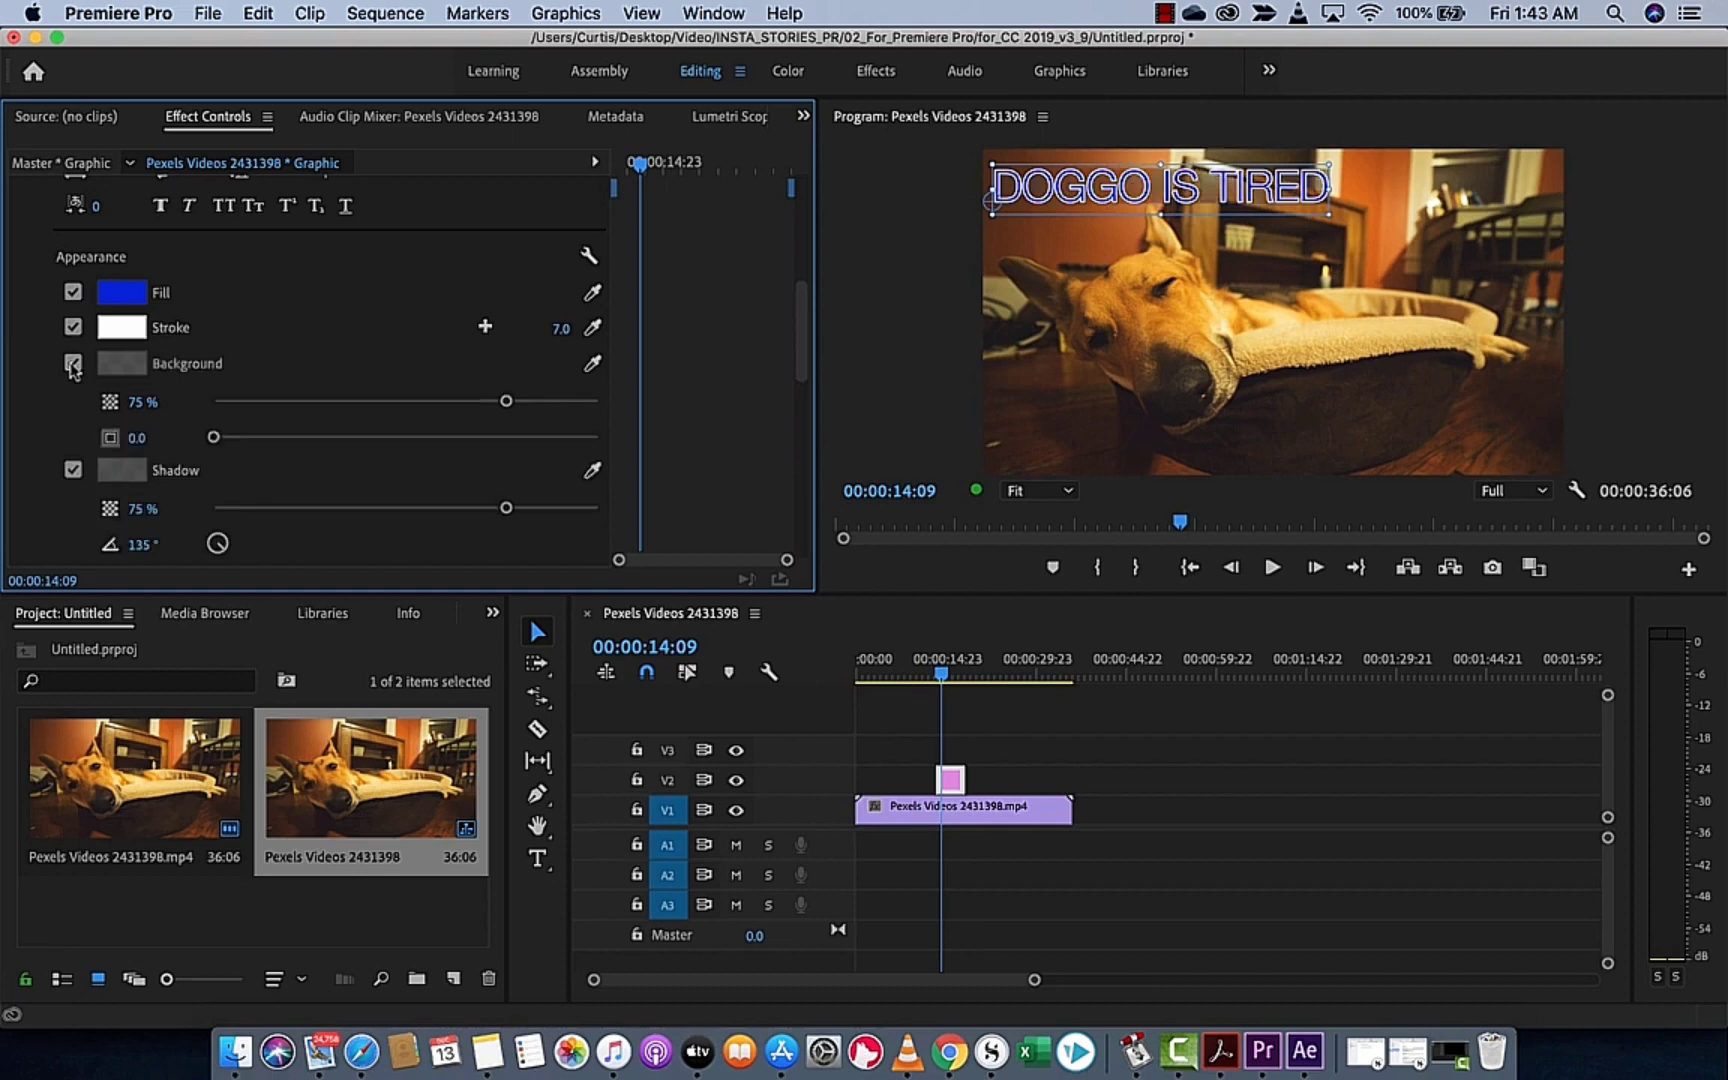
pyautogui.click(122, 363)
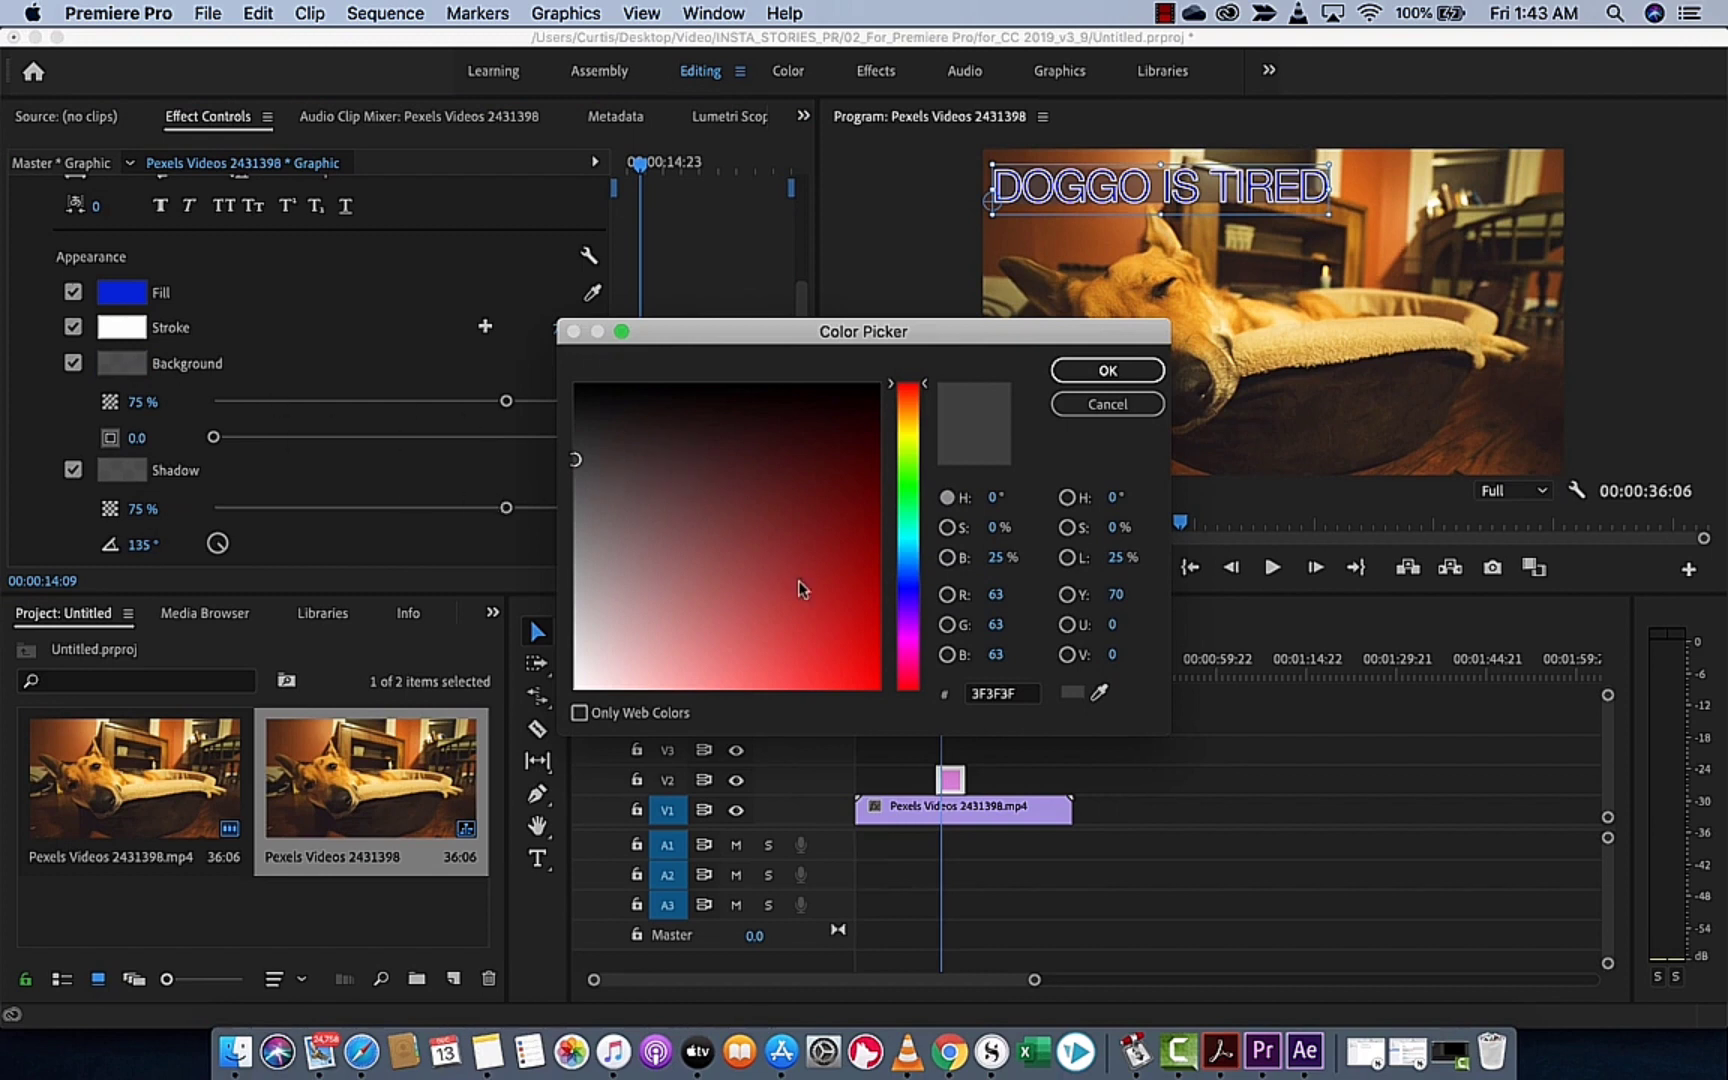
pyautogui.moveTo(803, 634); pyautogui.dragTo(871, 683)
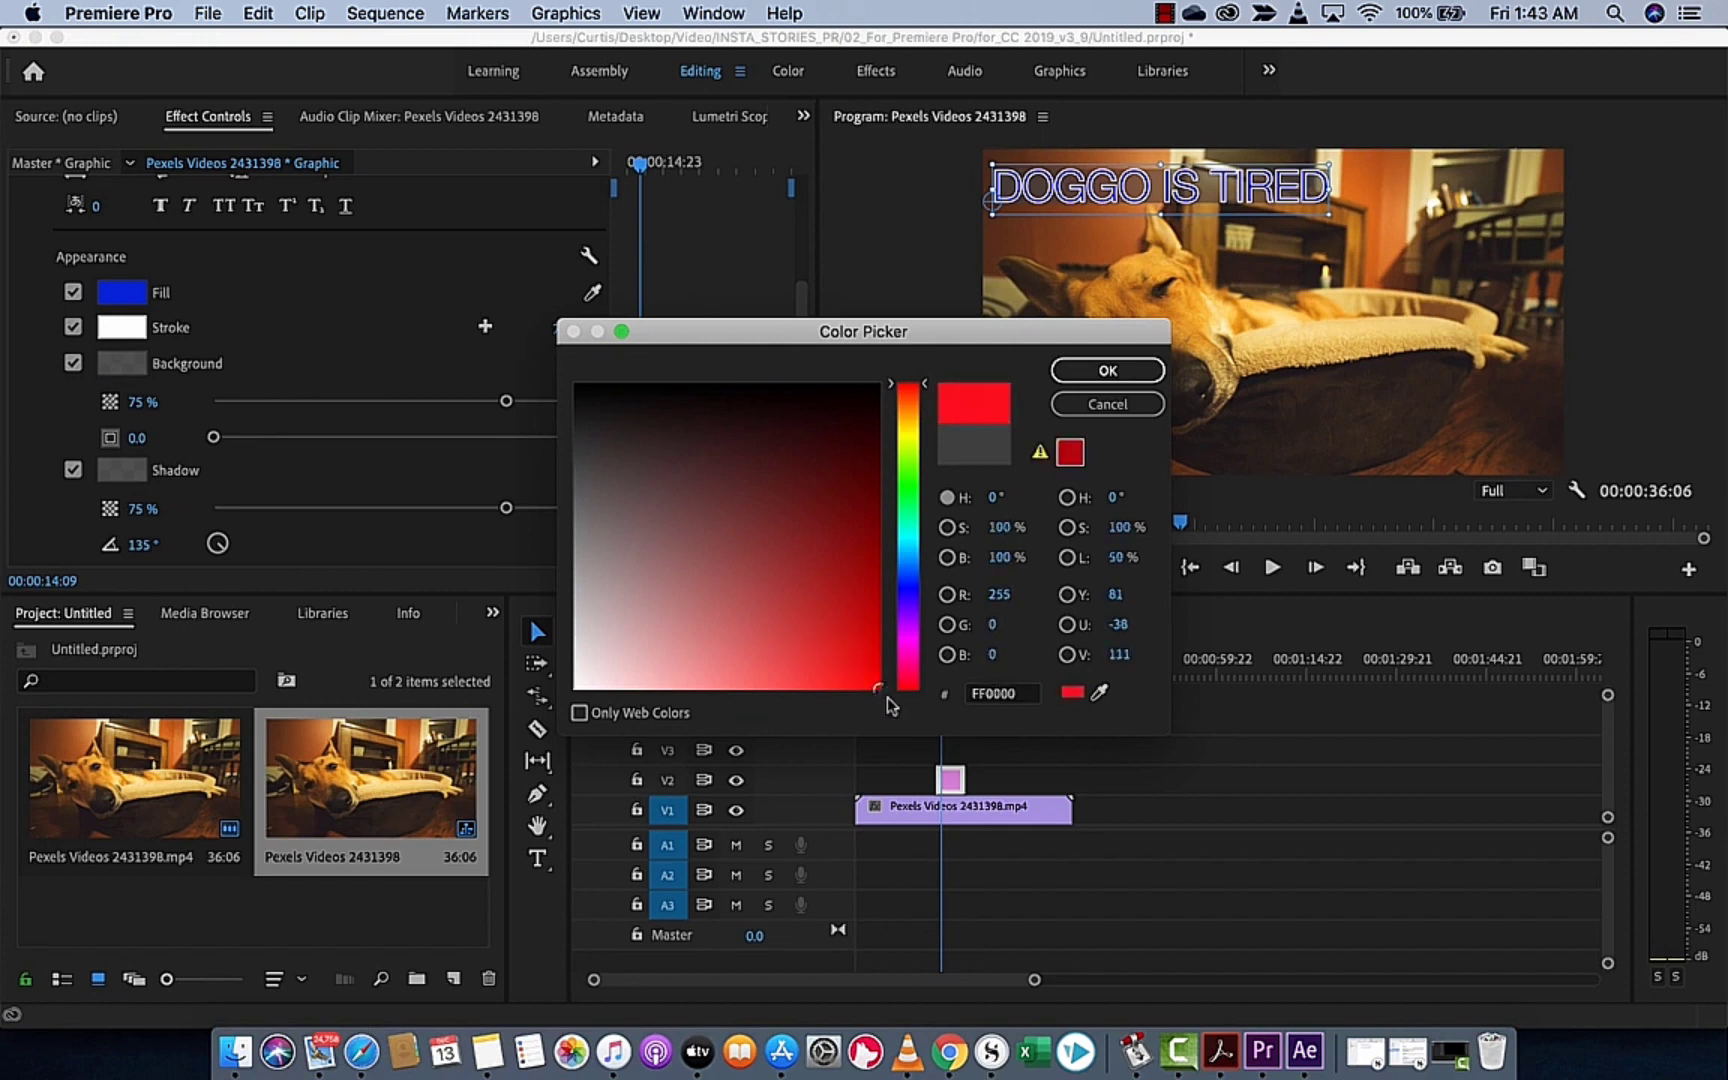
pyautogui.click(1073, 377)
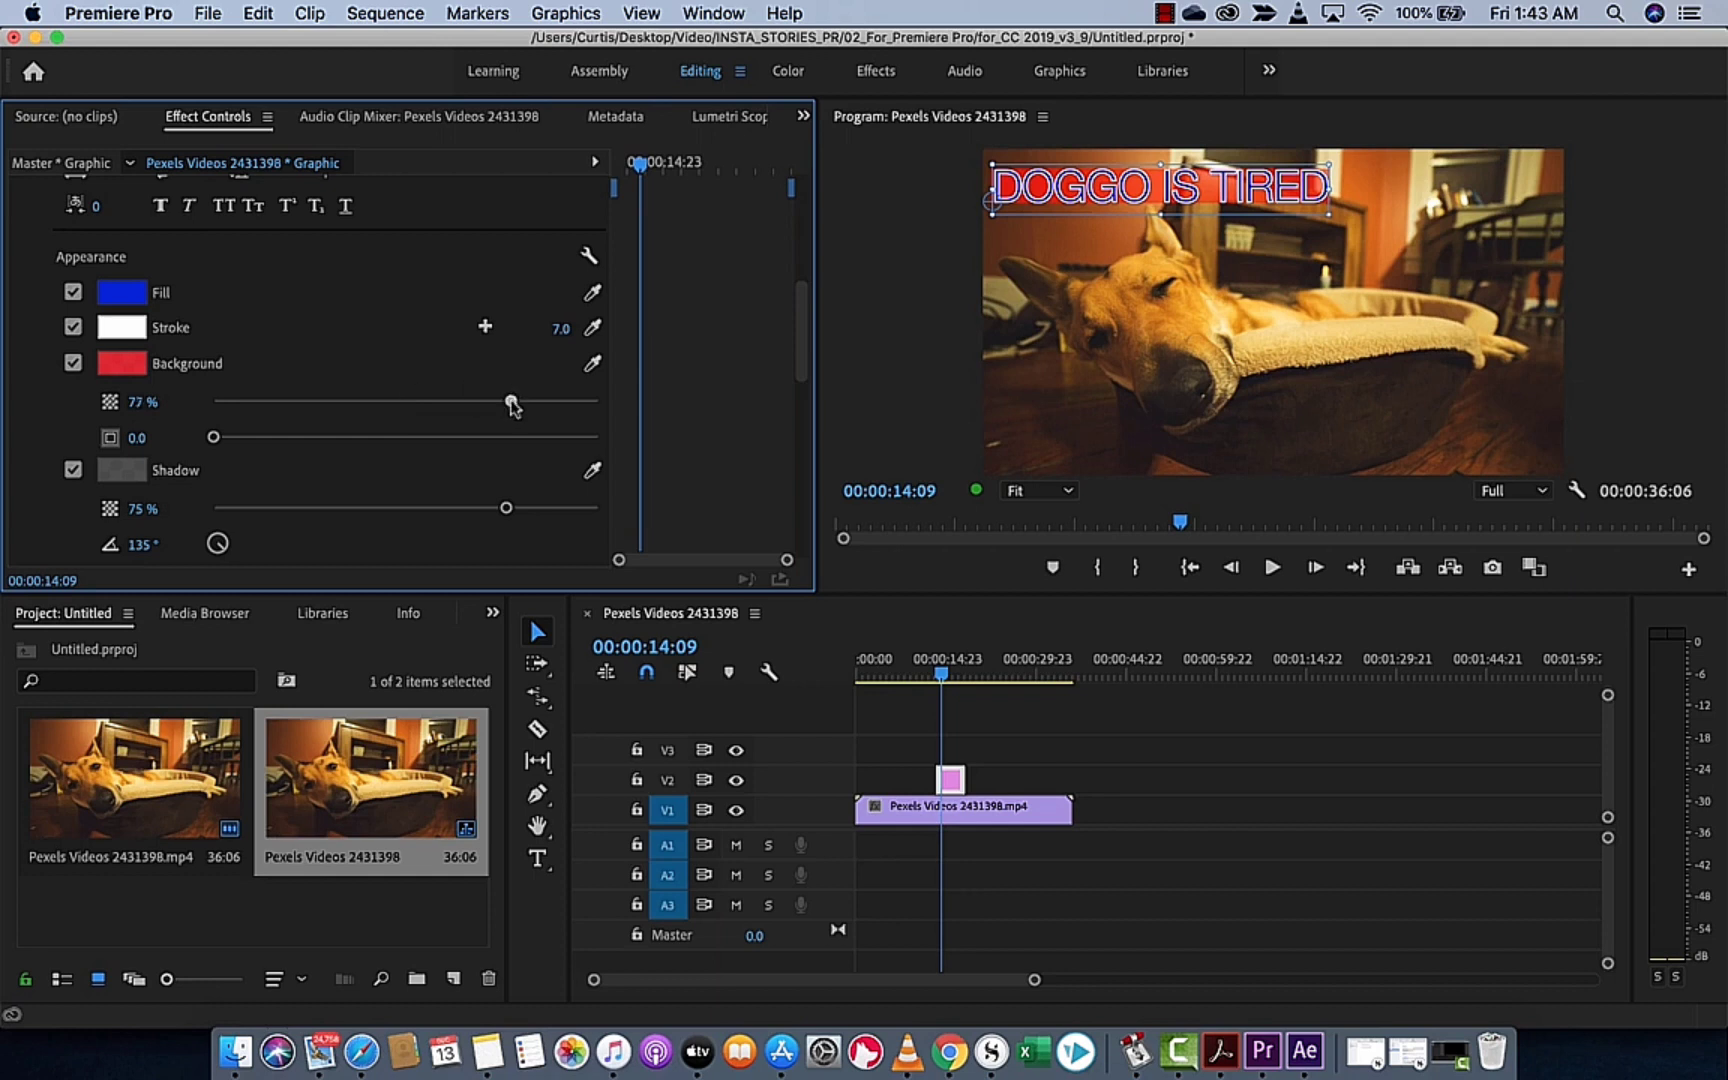
pyautogui.moveTo(506, 401); pyautogui.dragTo(612, 398)
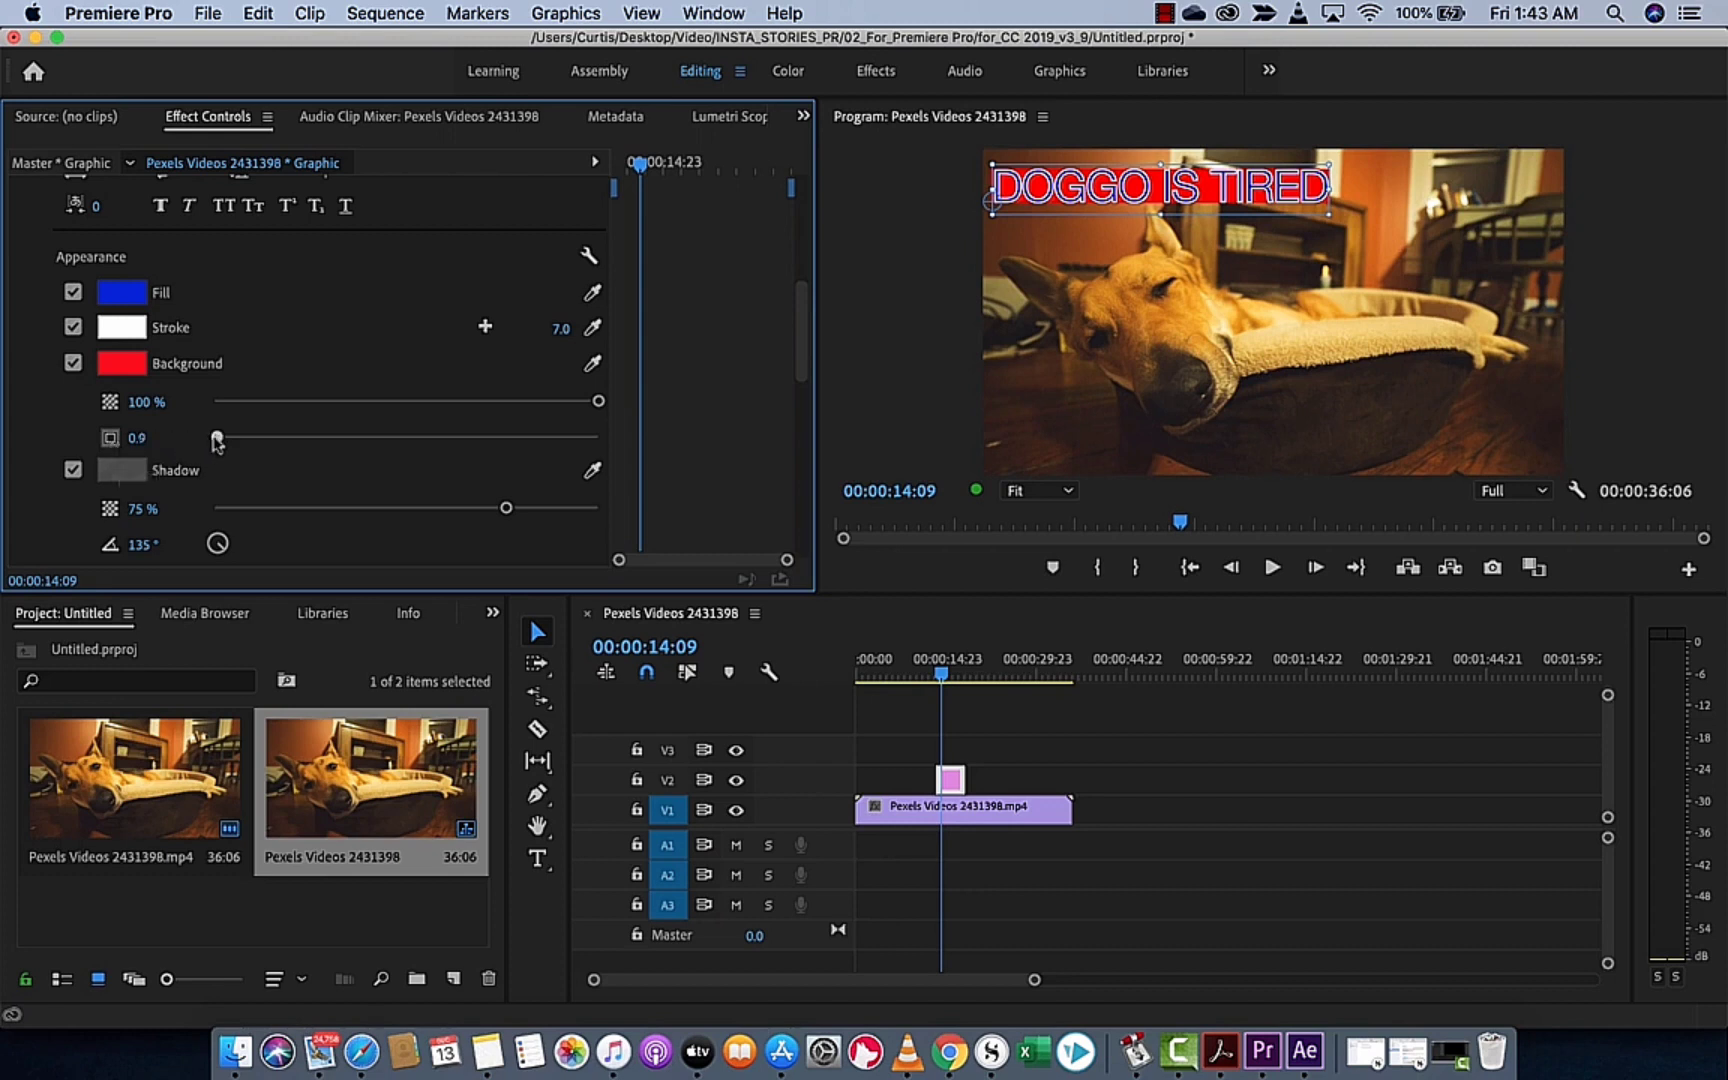
pyautogui.moveTo(216, 441); pyautogui.dragTo(336, 444)
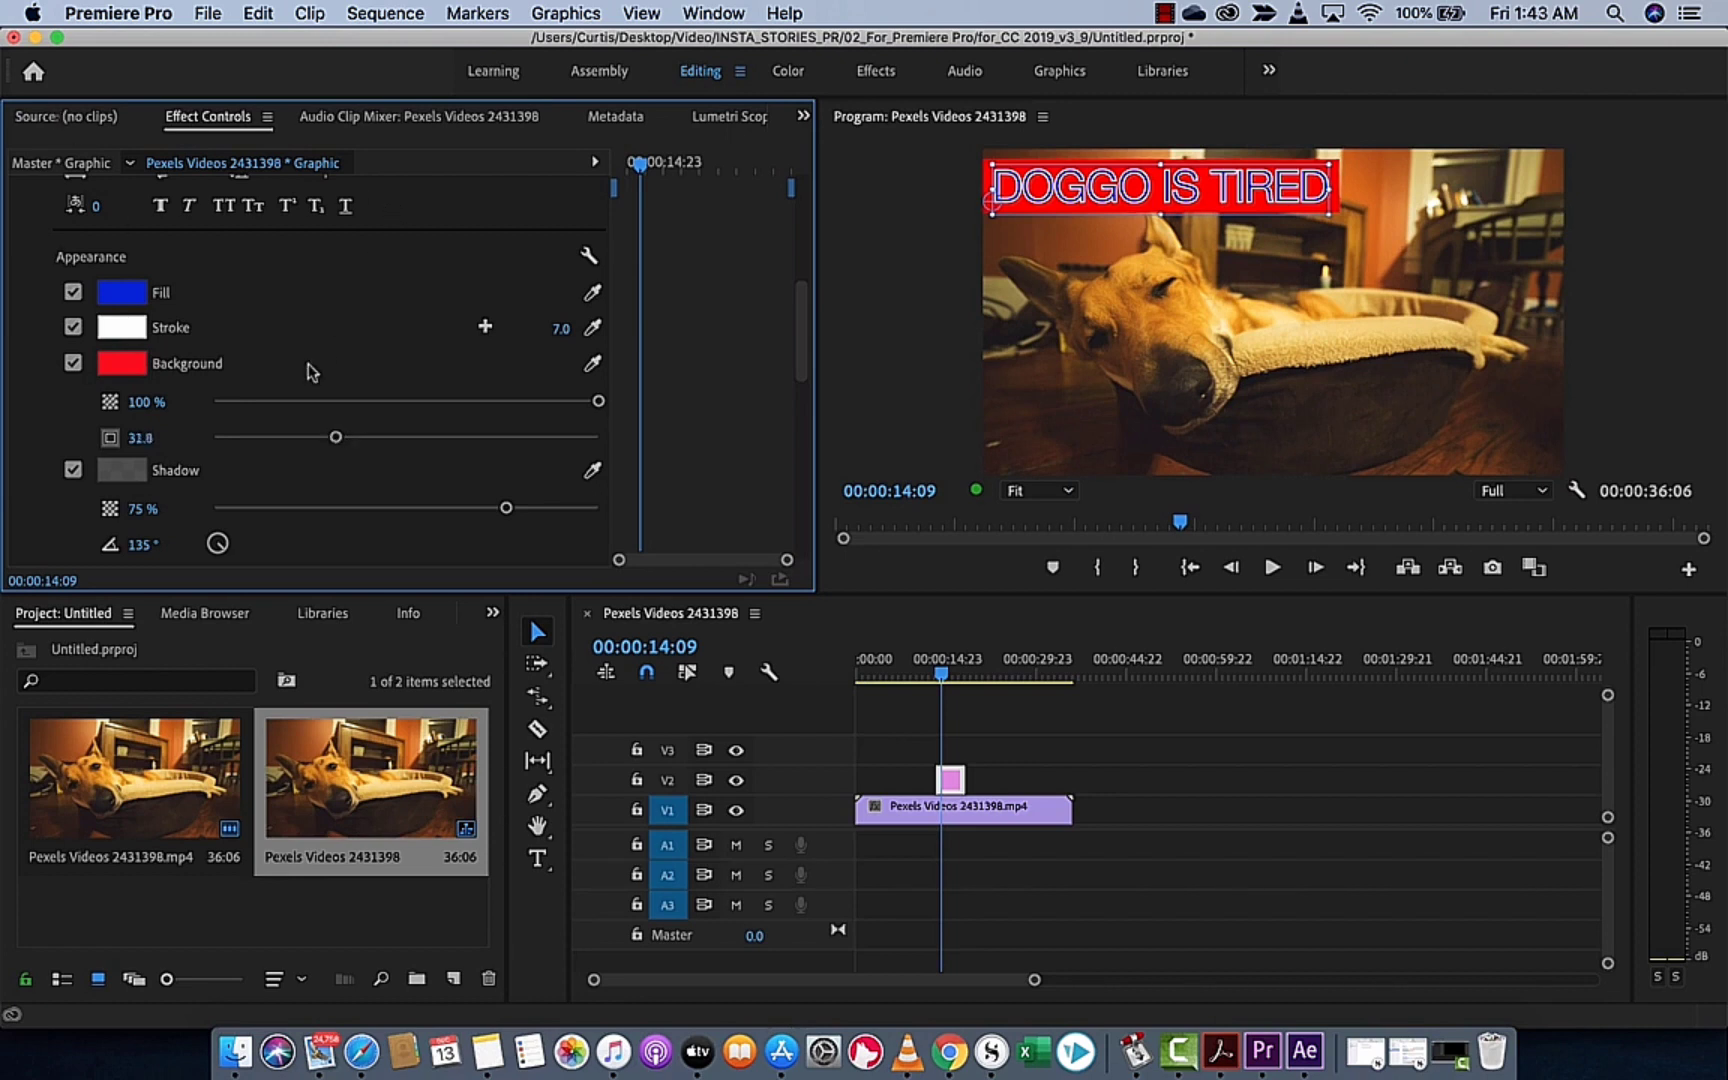
# Shift the title horizontally by setting its X position to 92.1
pyautogui.scroll(-5, 313, 372)
pyautogui.click(221, 446)
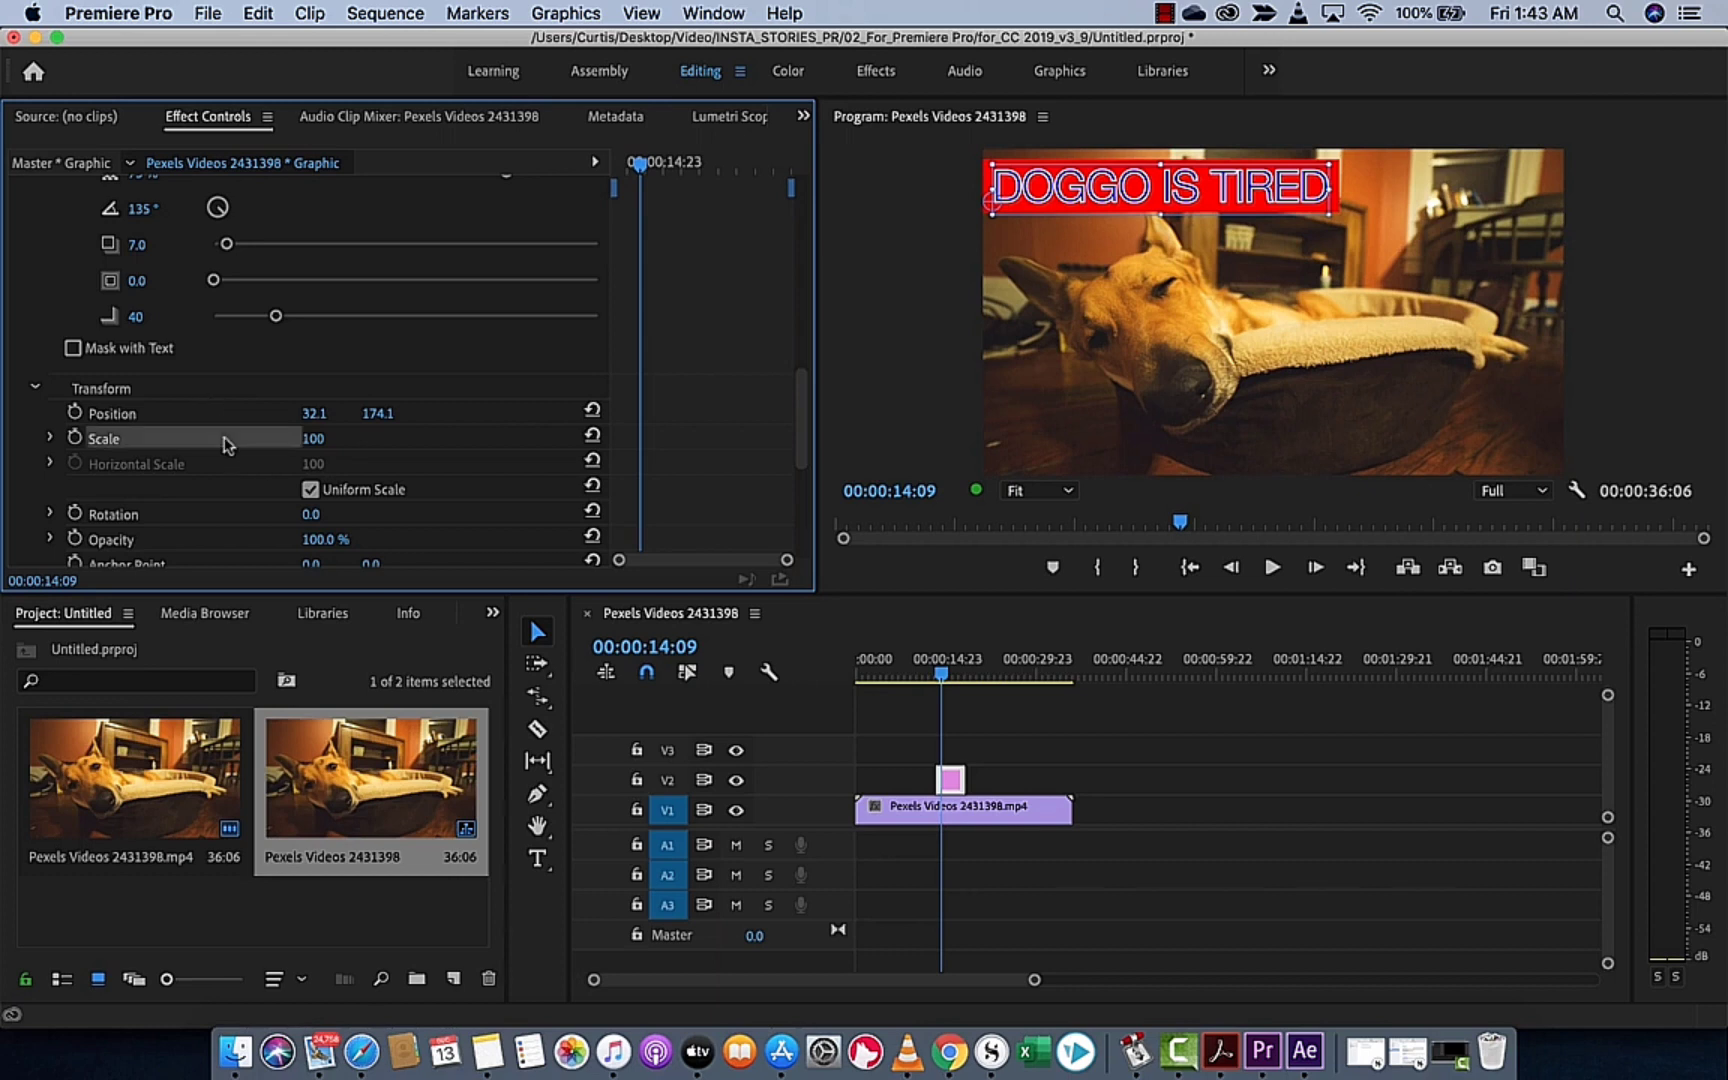
pyautogui.moveTo(320, 445); pyautogui.dragTo(375, 415)
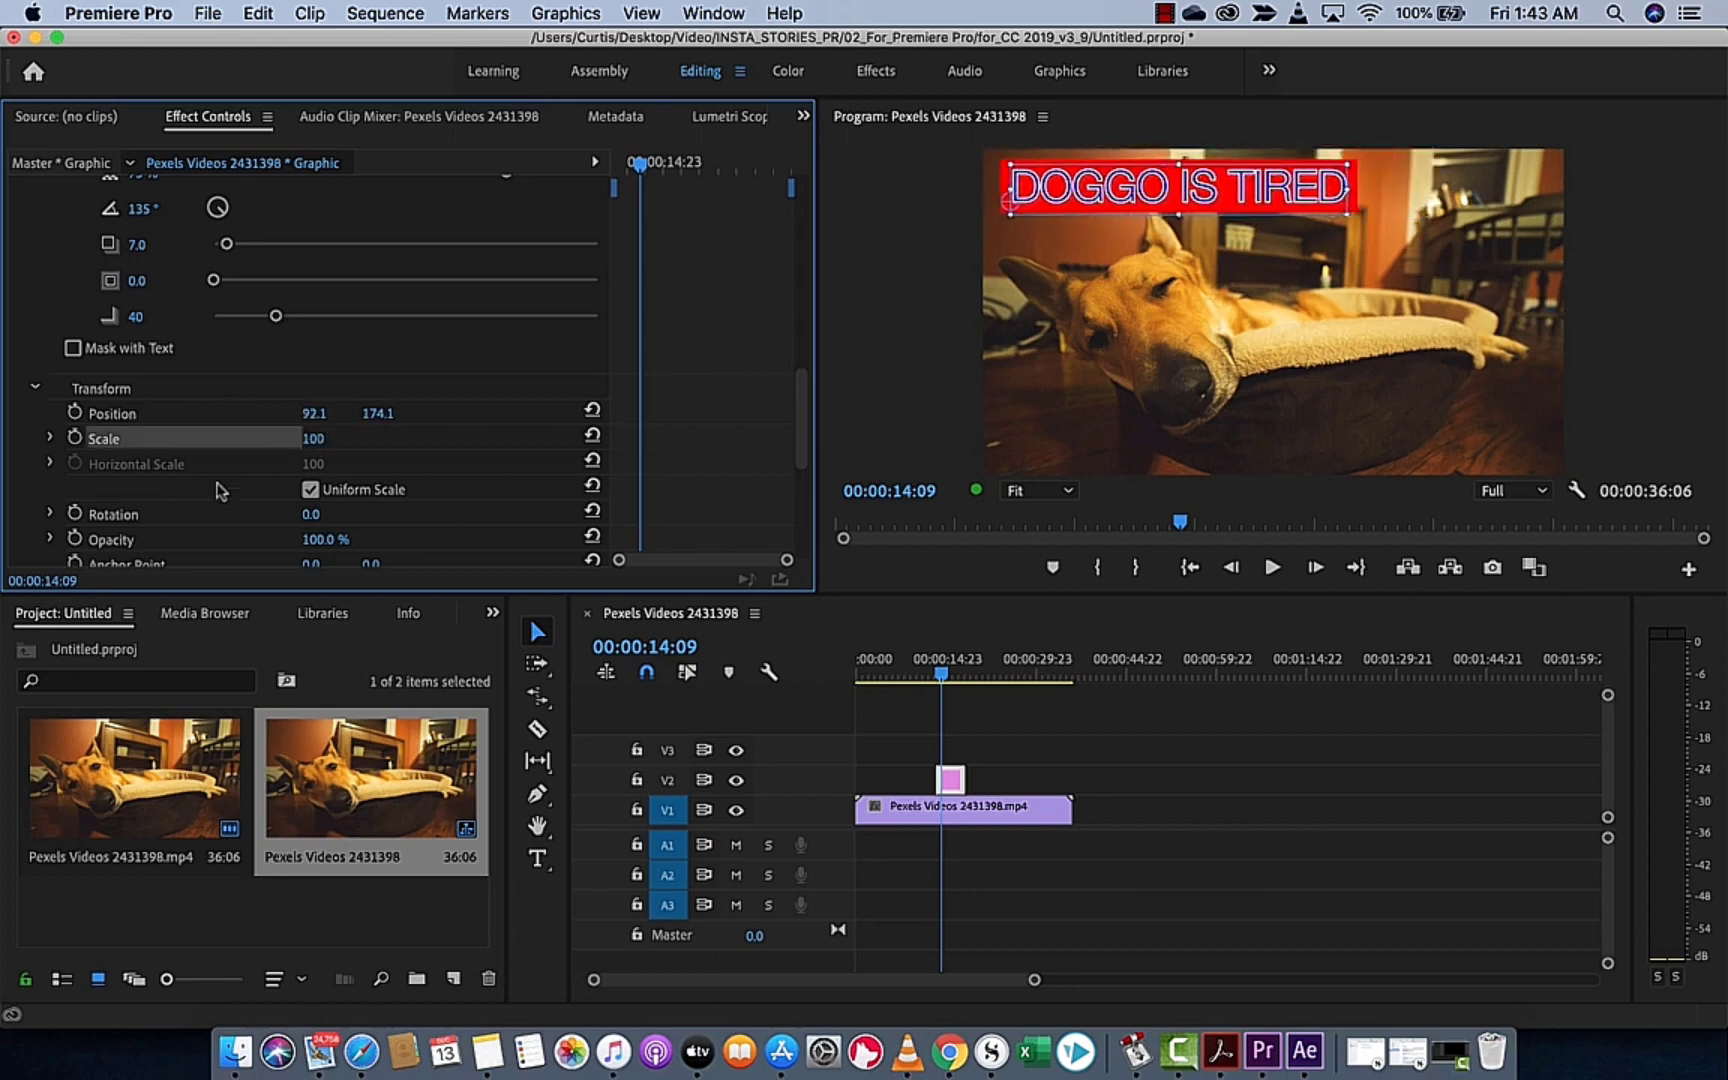
# Rotate the title clockwise to a diagonal angle and lower its opacity until it is fully transparent
pyautogui.scroll(-5, 208, 491)
pyautogui.moveTo(308, 322); pyautogui.dragTo(342, 322)
pyautogui.moveTo(316, 347); pyautogui.dragTo(272, 347)
pyautogui.scroll(5, 395, 383)
pyautogui.scroll(2, 395, 383)
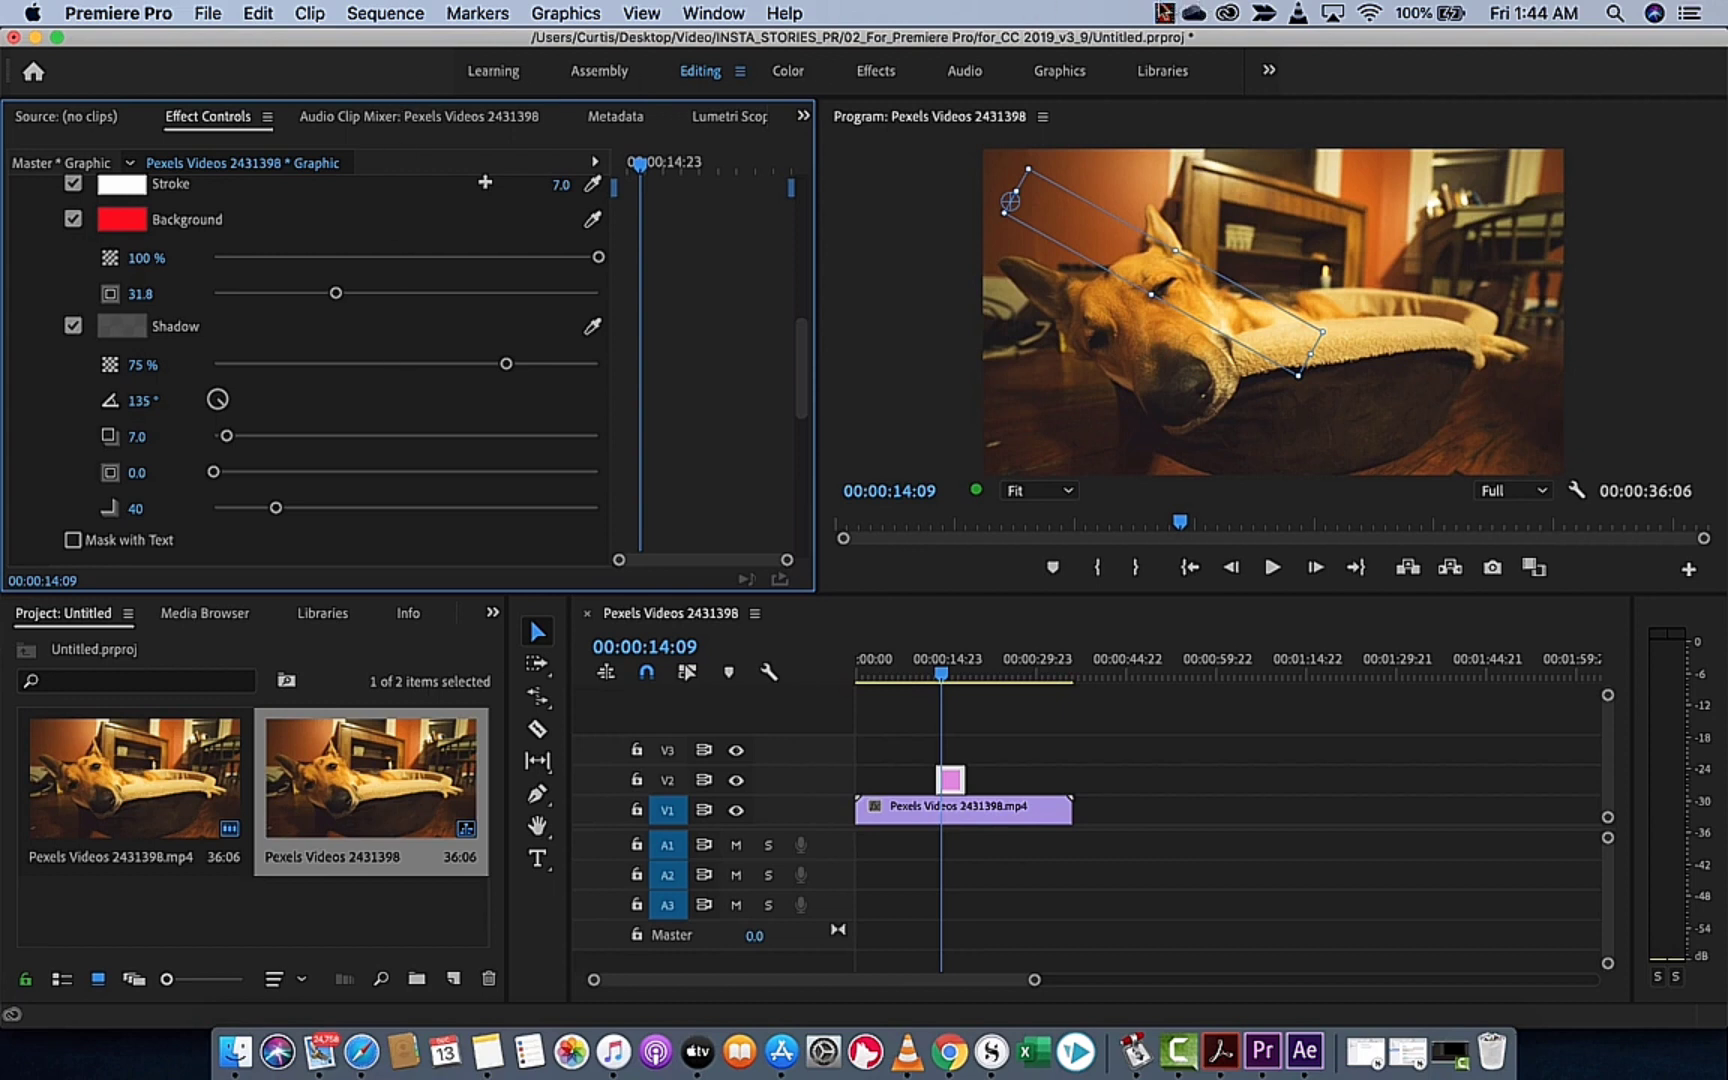
pyautogui.click(1163, 13)
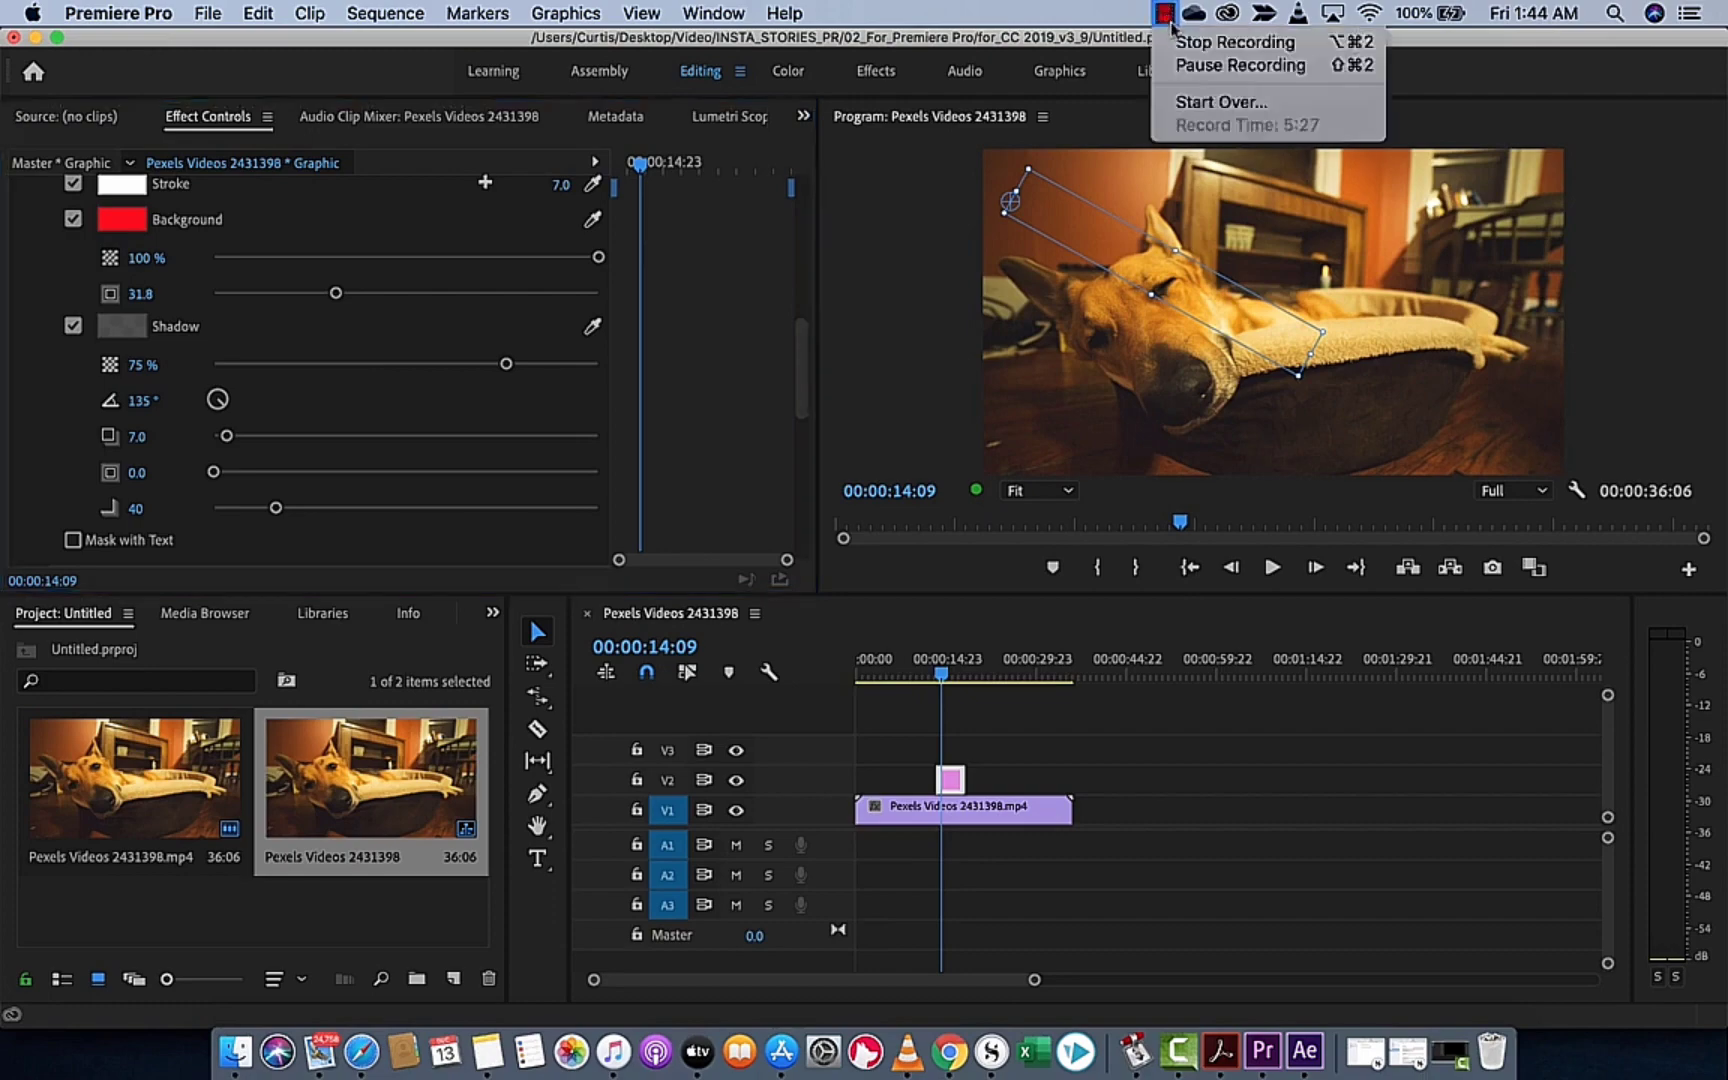